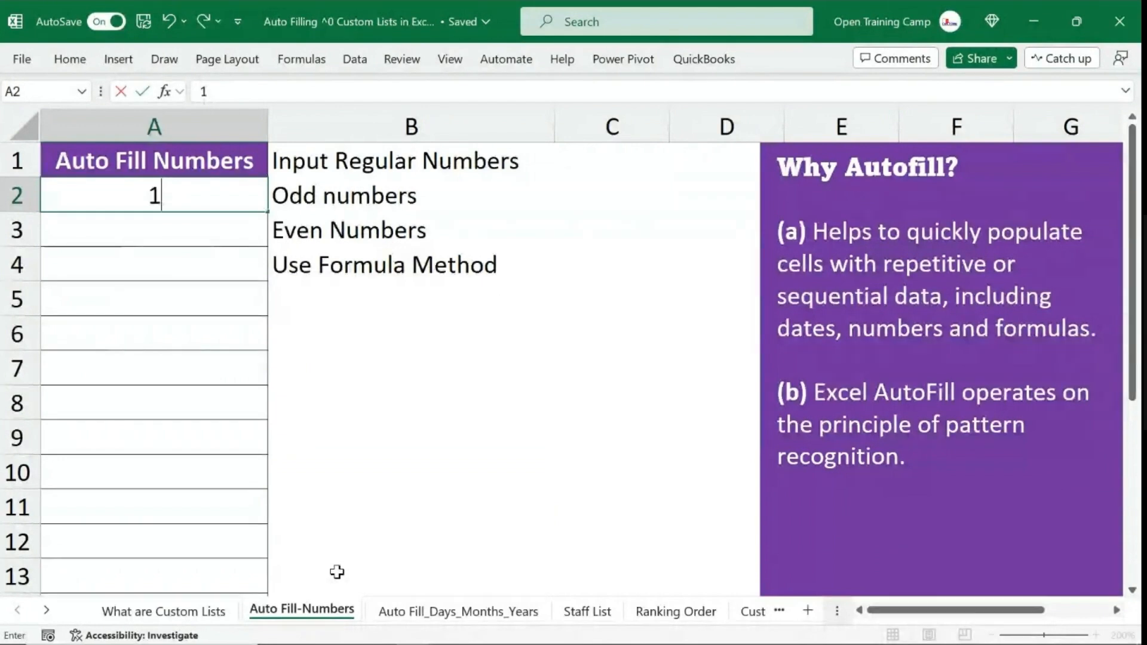
Enter the numbers 1 to 5 in cells A2 through A6 and select the filled range.
key(Return)
text(2)
key(Return)
text(3)
key(Return)
text(4)
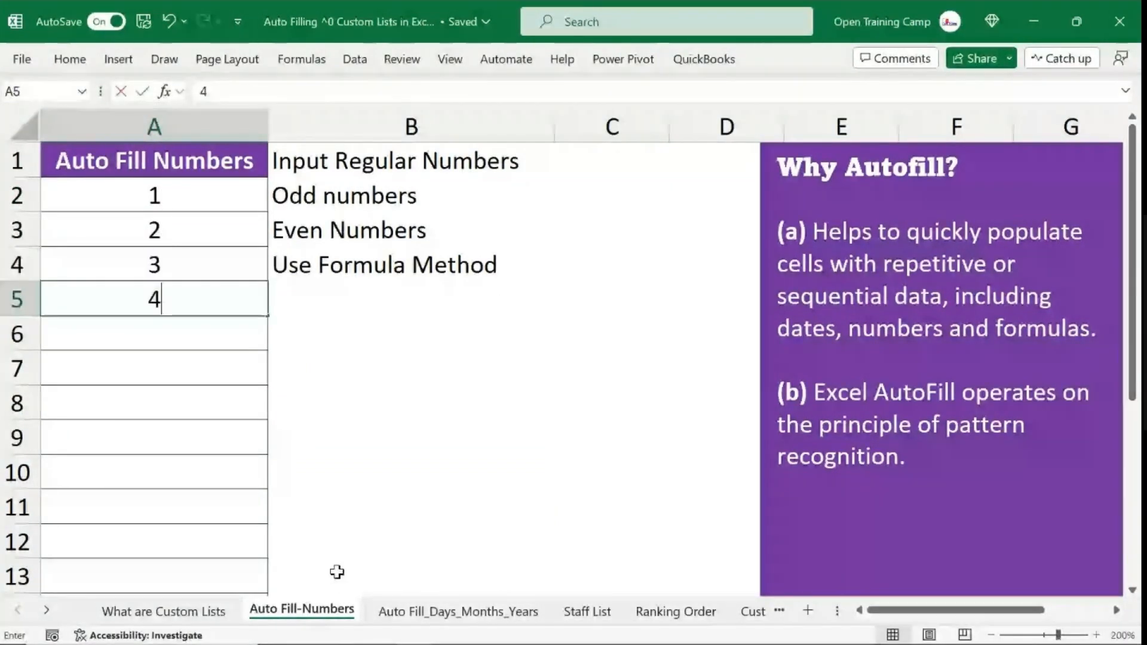
key(Return)
text(5)
key(Return)
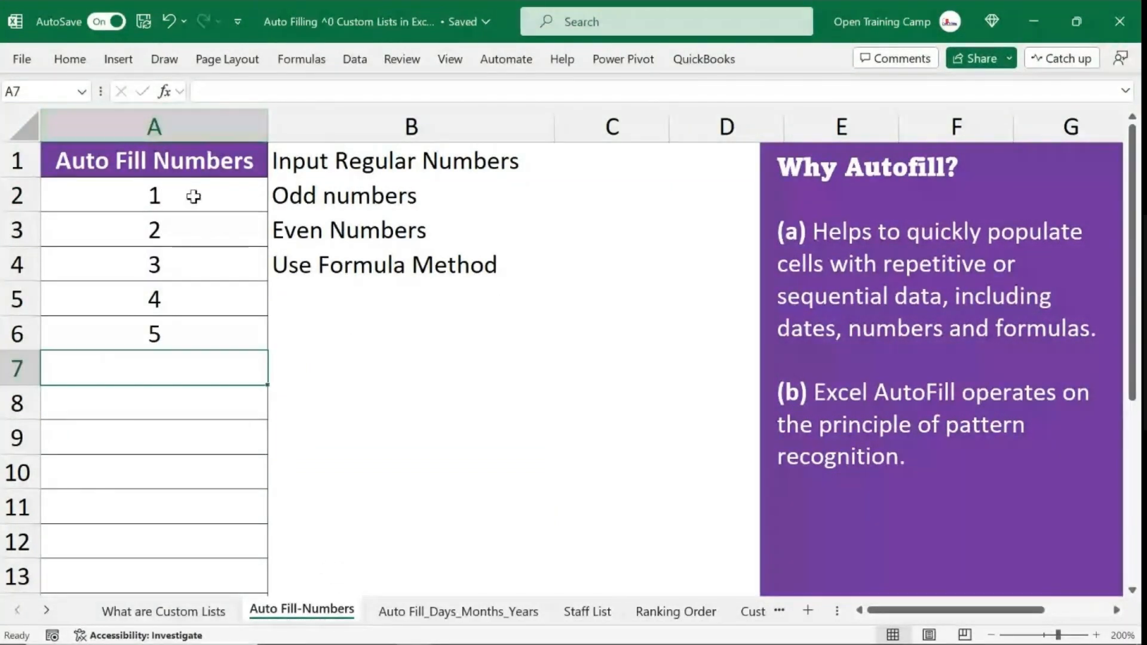
drag(192, 195, 187, 324)
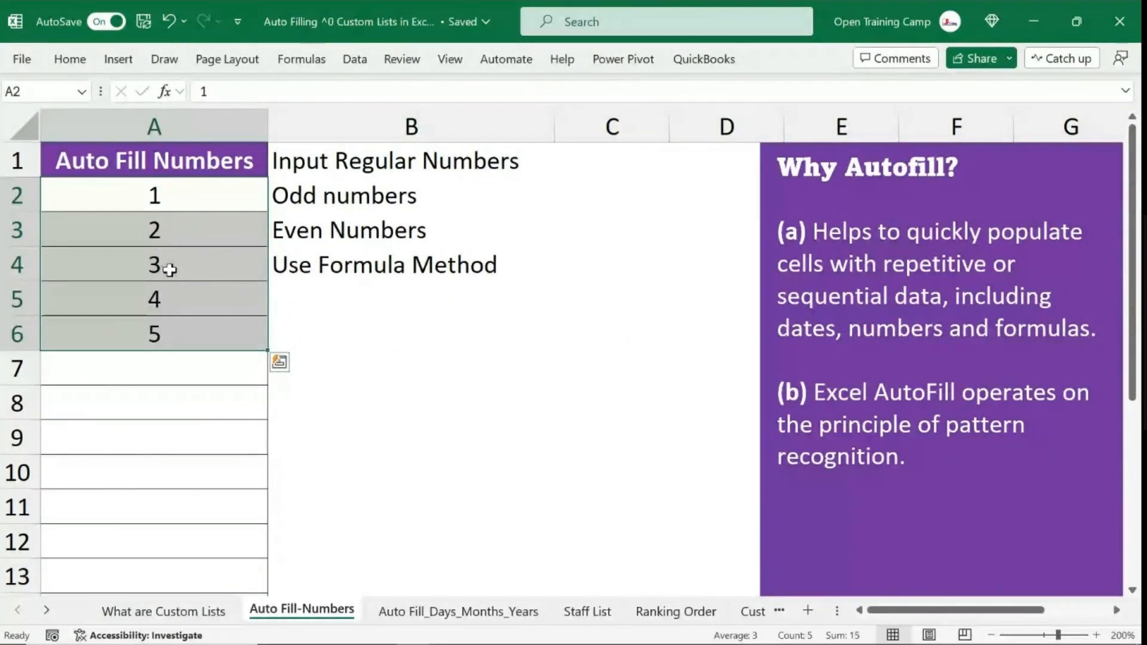
Undo the entries of 5, 4 and 3, keeping only 1 and 2 in cells A2 and A3.
key(ctrl+z)
key(ctrl+z)
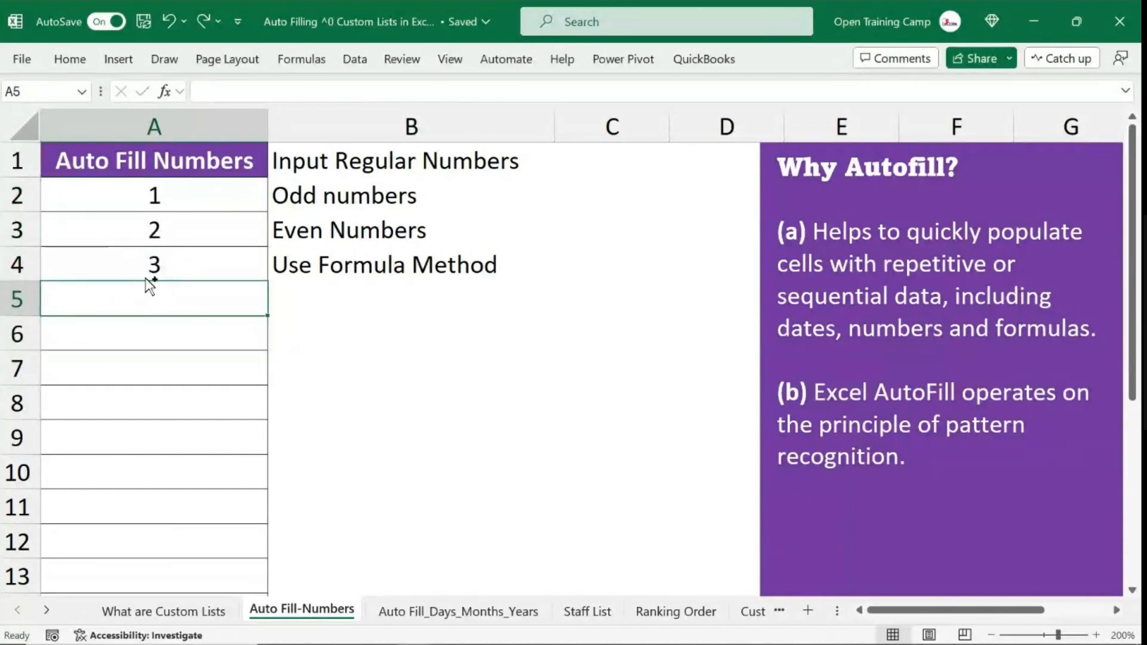
key(ctrl+z)
Autofill the consecutive number series from A2:A3 down the bordered cells of column A and review the filled numbers.
click(169, 198)
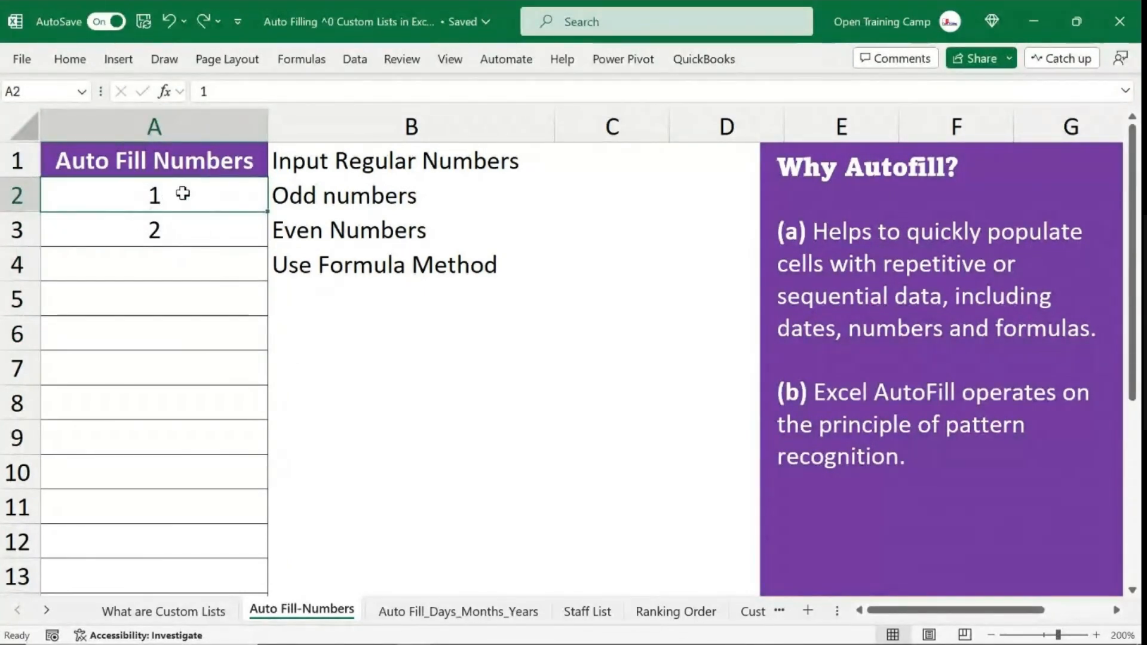
drag(182, 192, 178, 222)
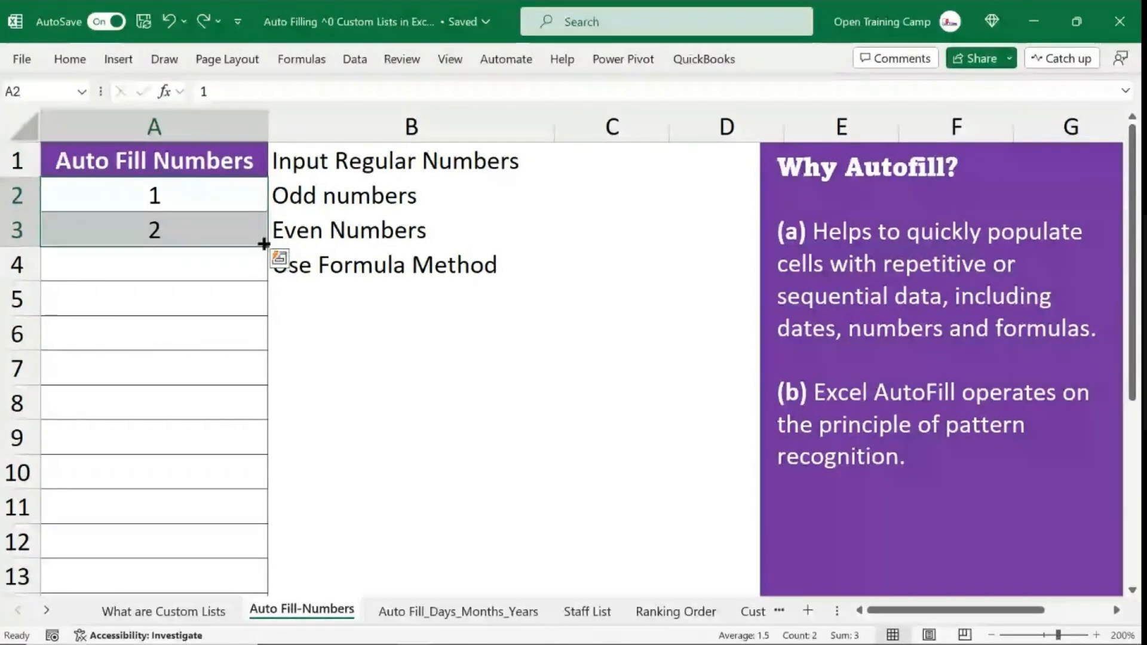
drag(263, 244, 257, 552)
click(234, 361)
scroll(235, 361, up, 1)
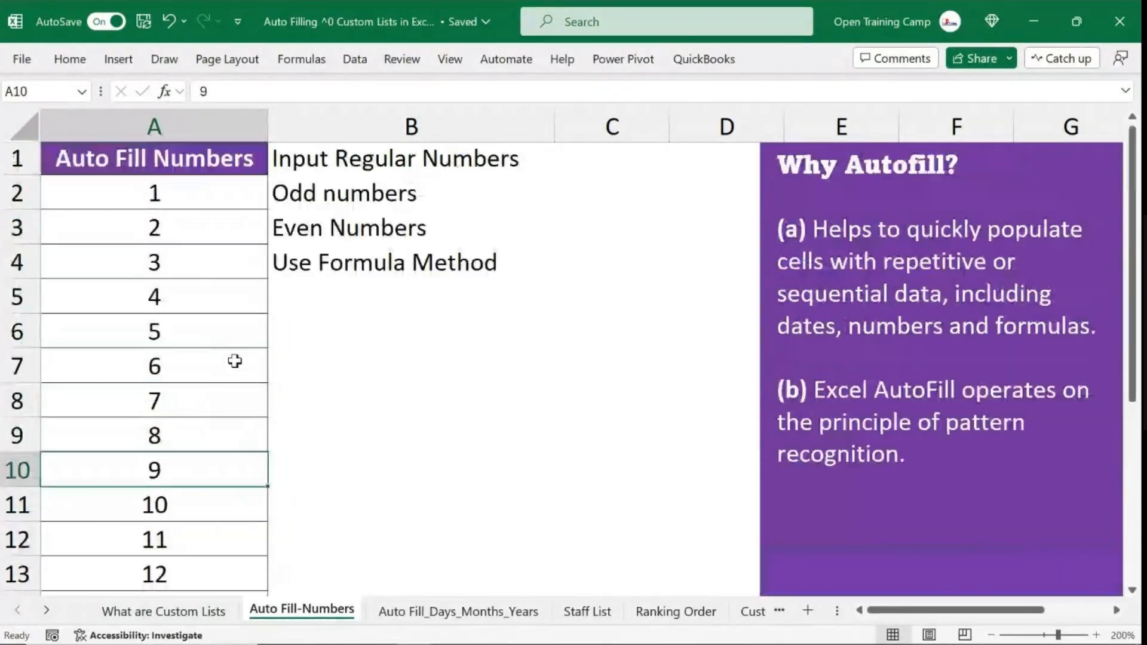
drag(173, 198, 179, 435)
click(200, 259)
scroll(200, 259, up, 1)
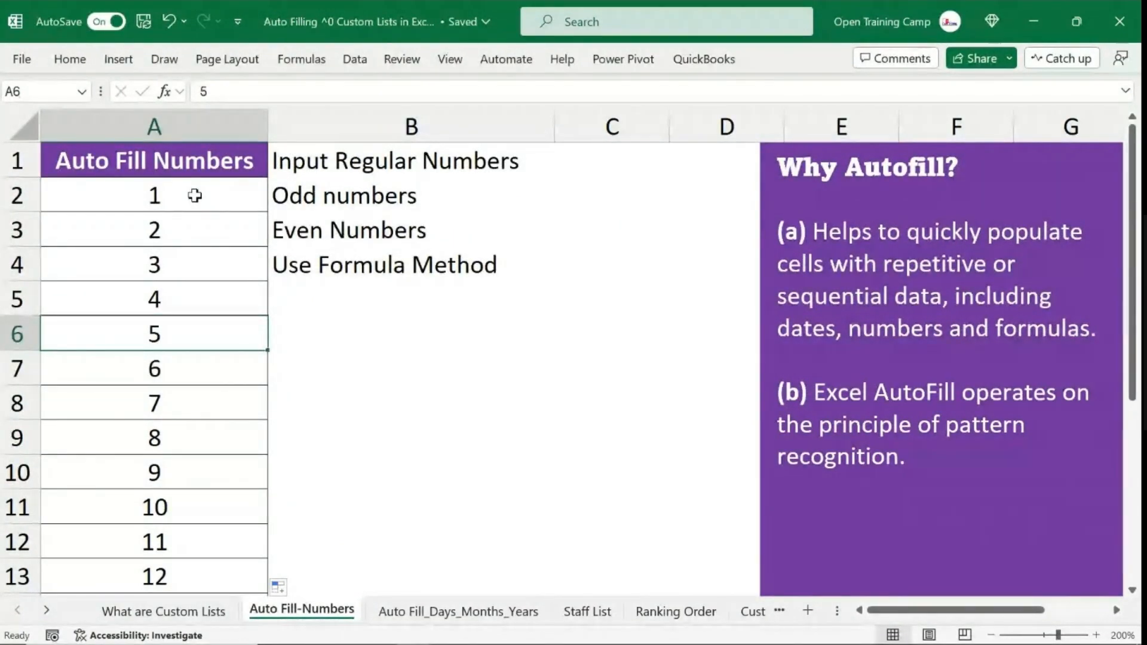
Undo the series fill and the entry in A3, and clear the 1 from cell A2.
key(ctrl+z)
key(ctrl+z)
click(174, 281)
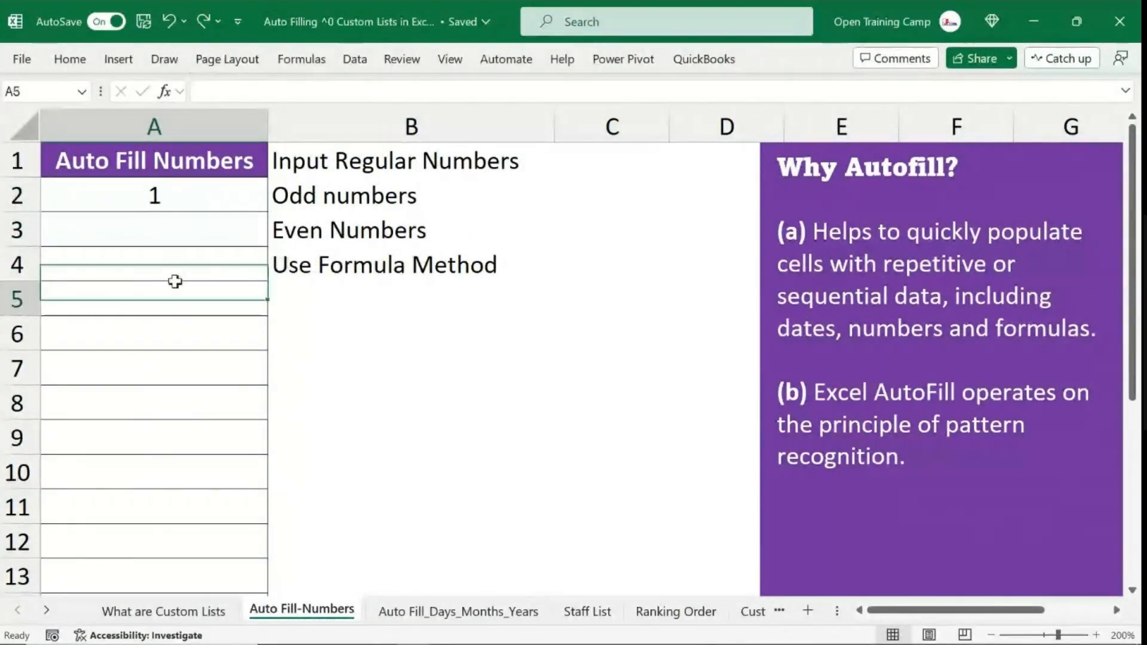
click(170, 196)
key(Delete)
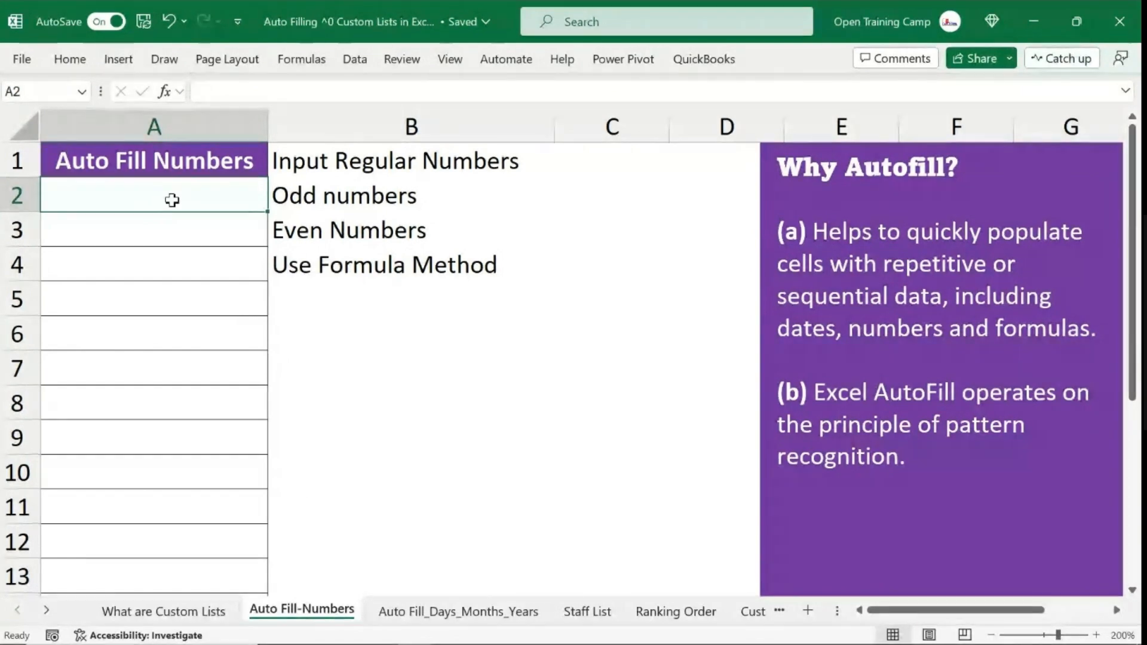
click(508, 364)
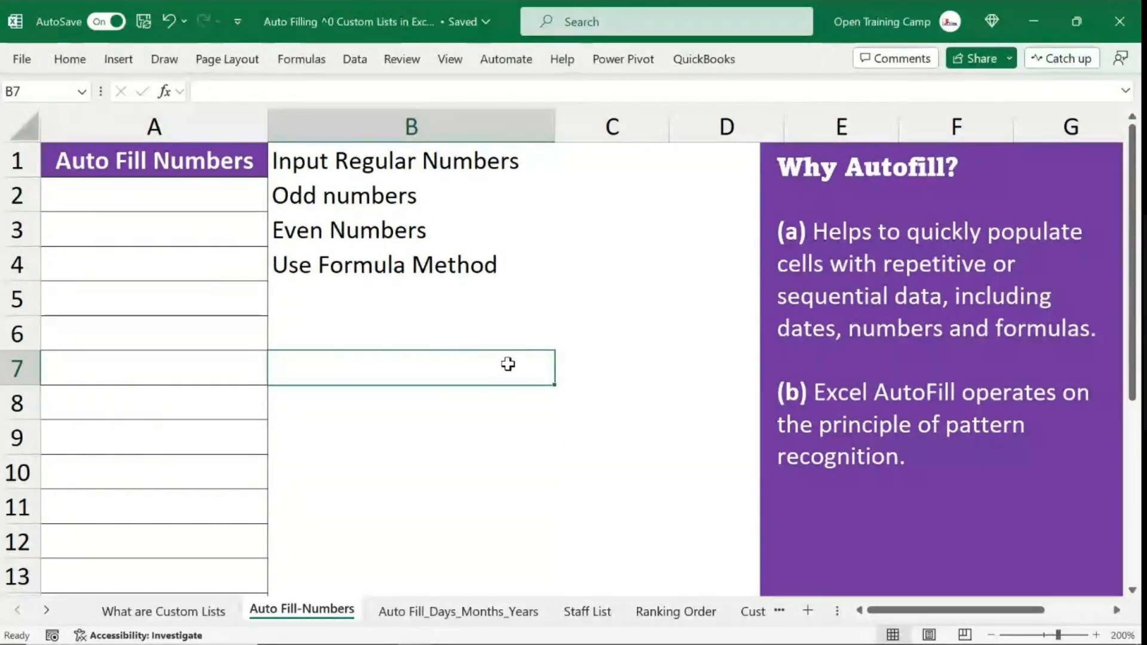
Enter 1 in cell A2 and 3 in cell A3 as the start of an odd-number series.
click(134, 196)
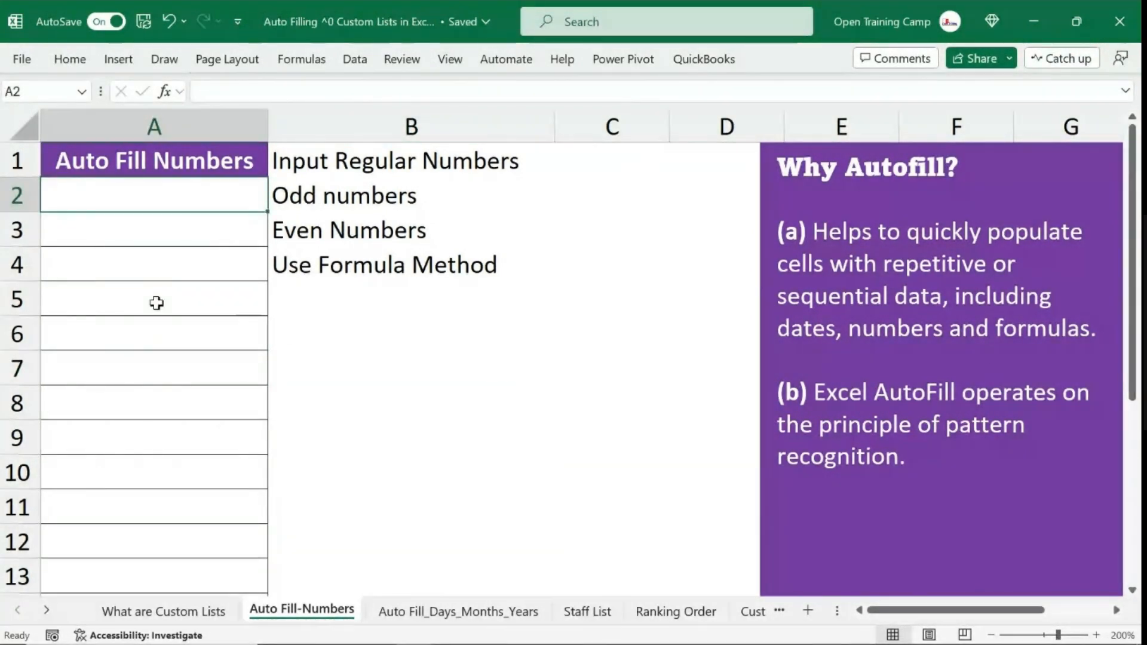
text(1)
click(179, 226)
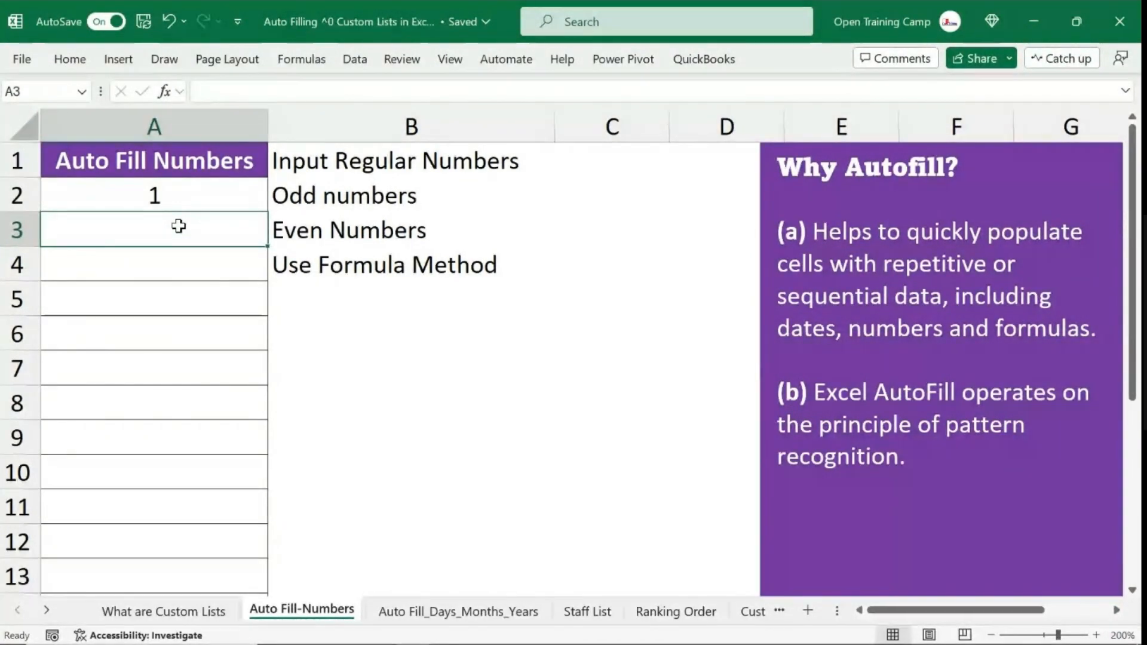
text(3)
Autofill the odd-number series from A2:A3 down to cell A15.
drag(154, 195, 155, 229)
drag(267, 246, 247, 414)
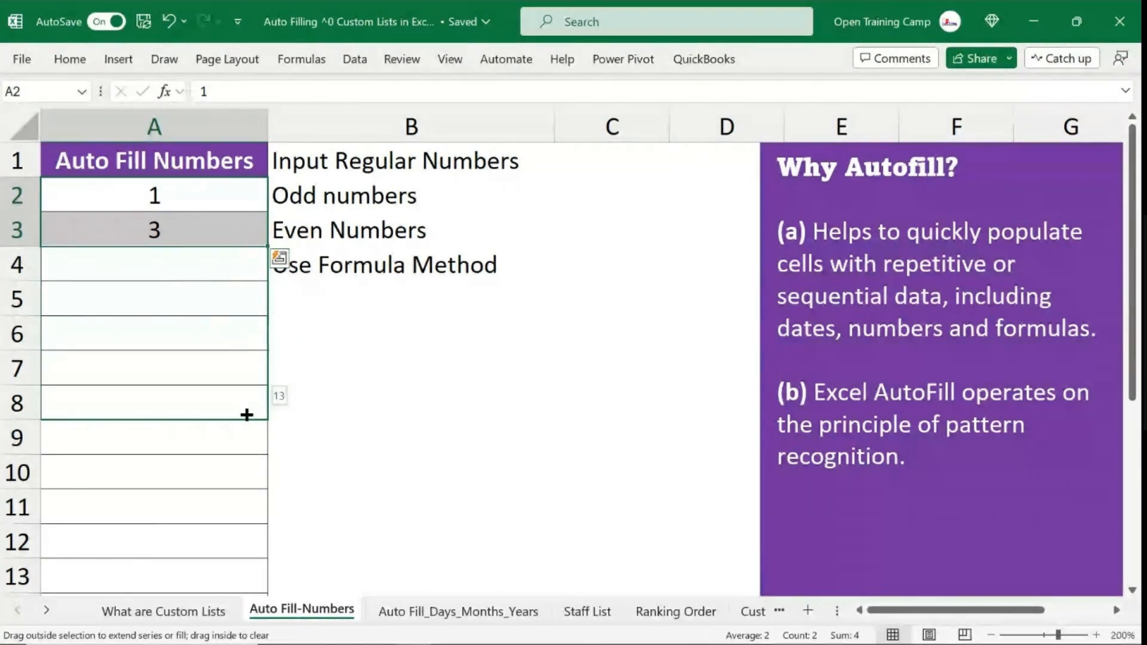
drag(247, 415, 245, 555)
click(210, 330)
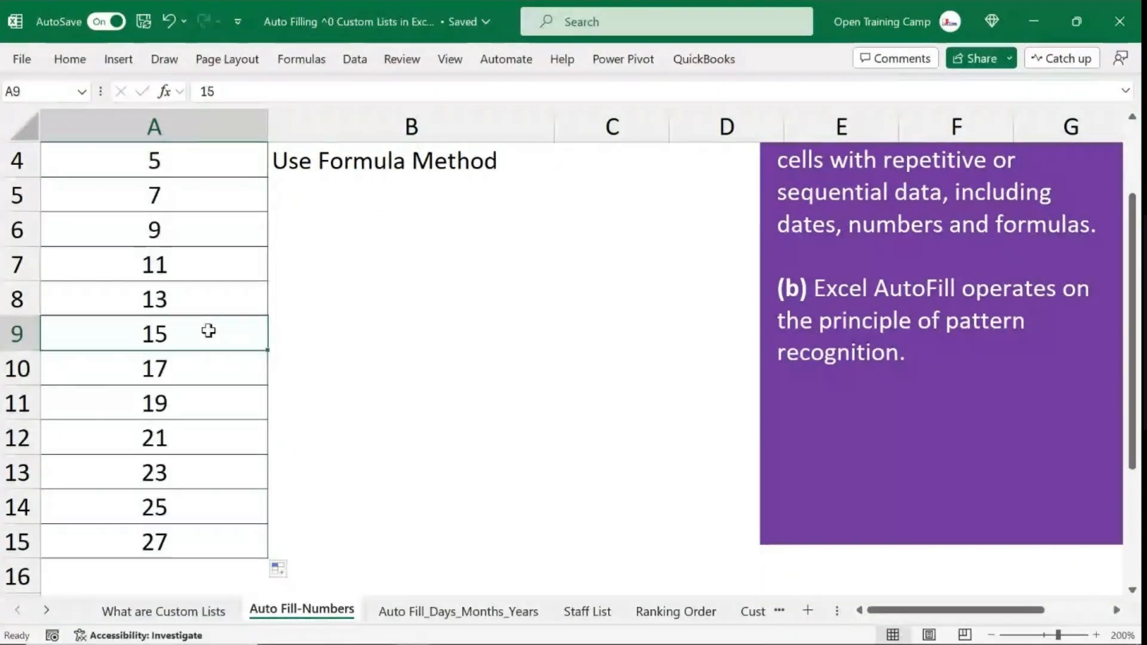
scroll(208, 330, up, 1)
Undo the odd-number fill and replace the starting values in A2 and A3 with 2 and 4.
key(ctrl+z)
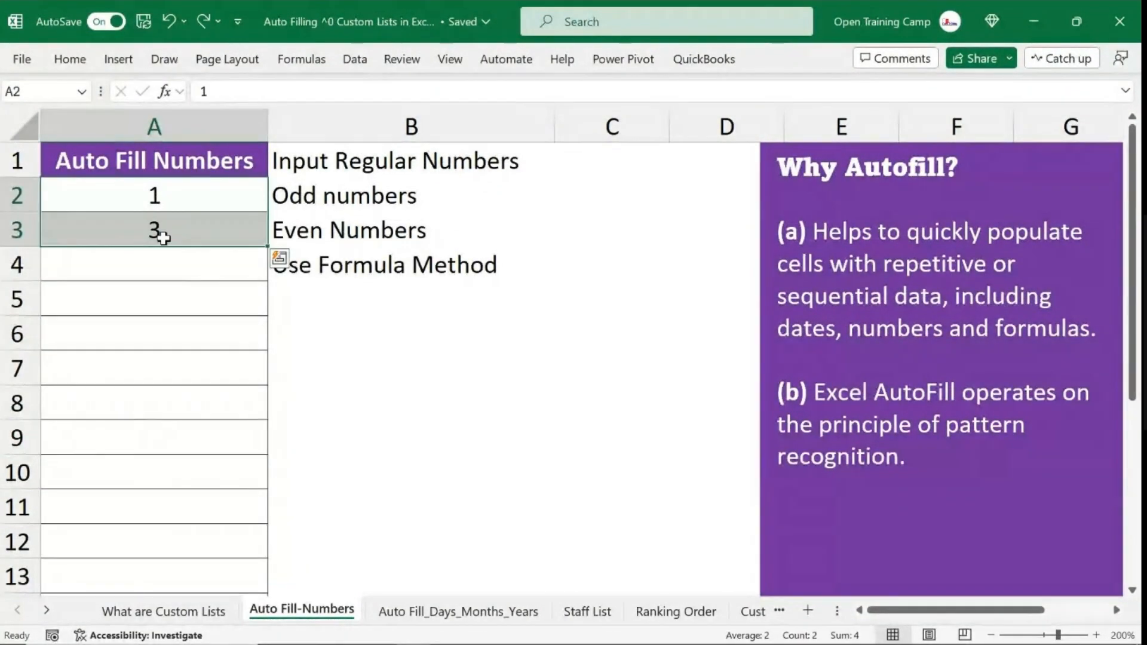
text(2)
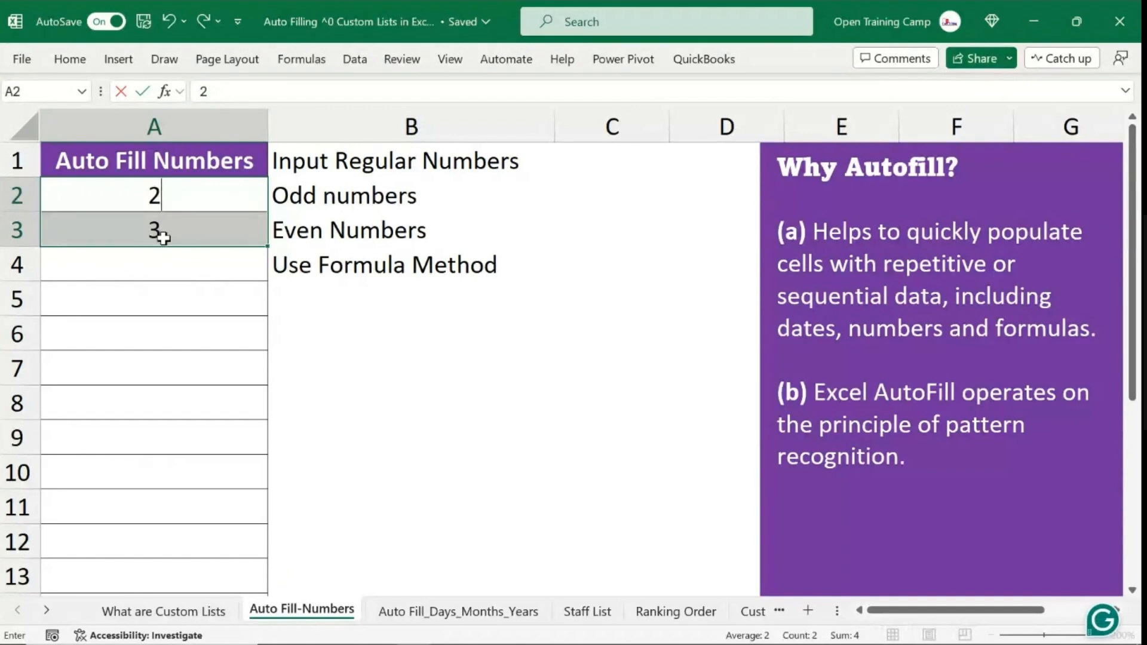
key(Return)
text(4)
click(173, 327)
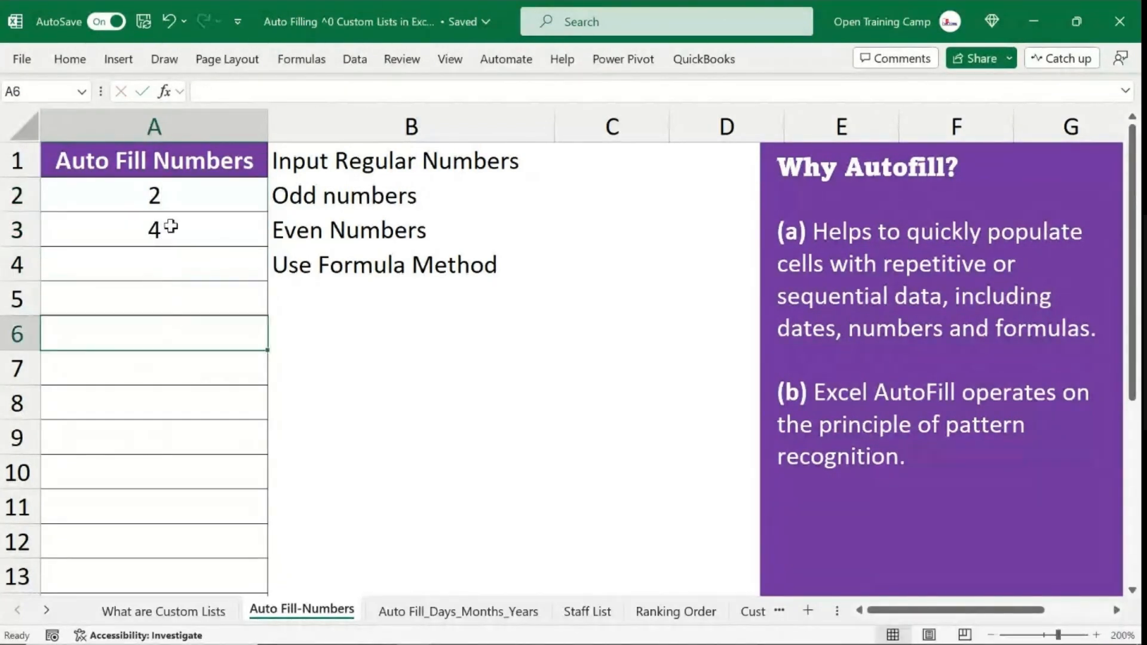
Autofill the even-number series from A2:A3 down the bordered cells of column A.
drag(171, 198, 172, 229)
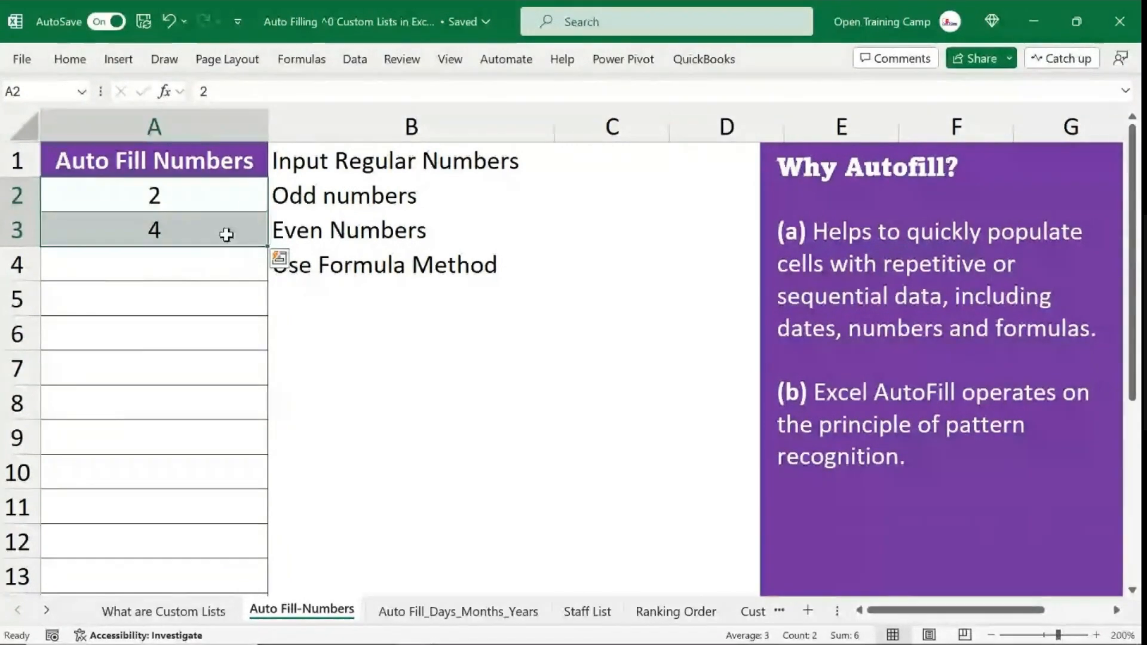
drag(267, 242, 253, 546)
click(197, 307)
scroll(213, 269, up, 1)
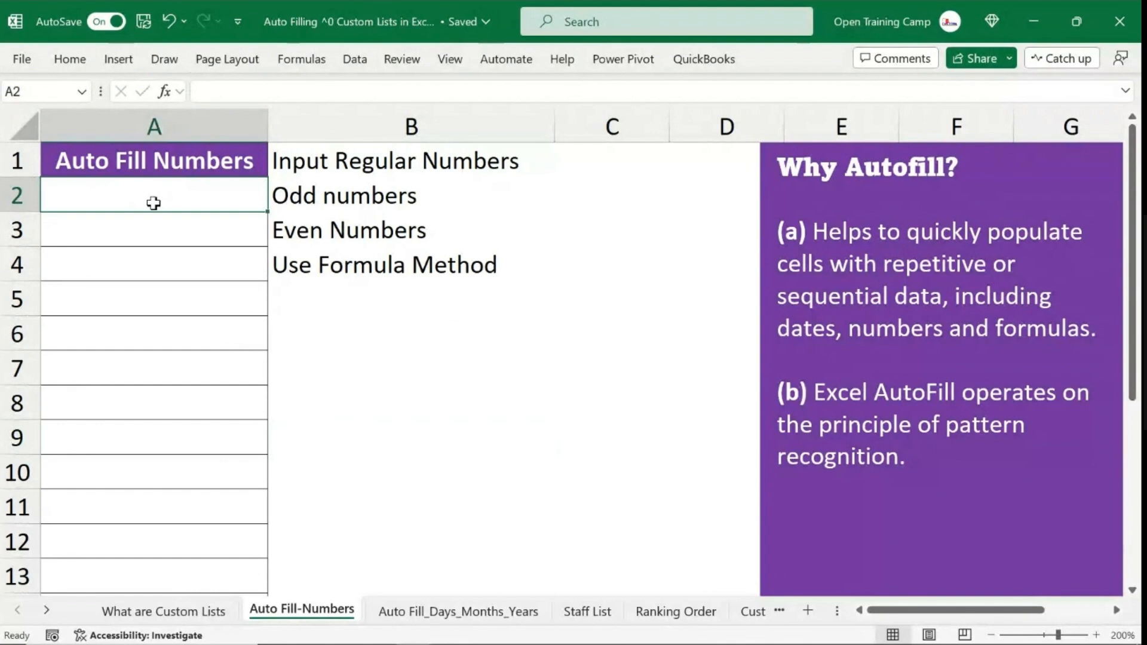
Enter the formula =SEQUENCE(11,,1,1) in cell A2 to generate 11 rows of numbers starting at 1 with a step of 1.
text(=)
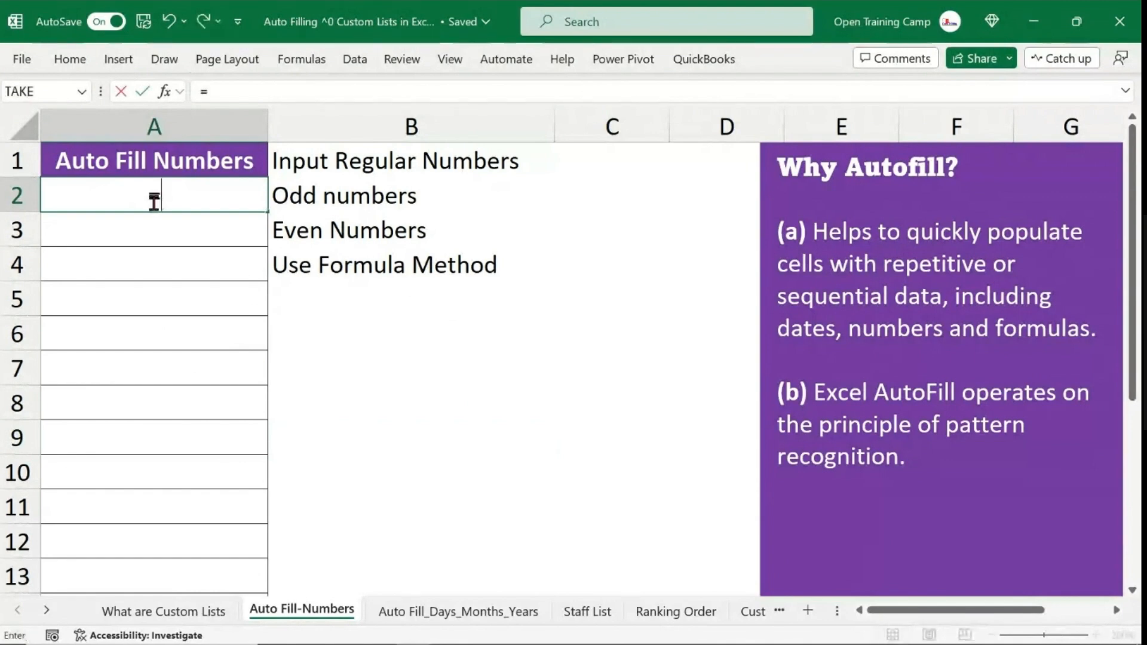
text(seq)
key(Tab)
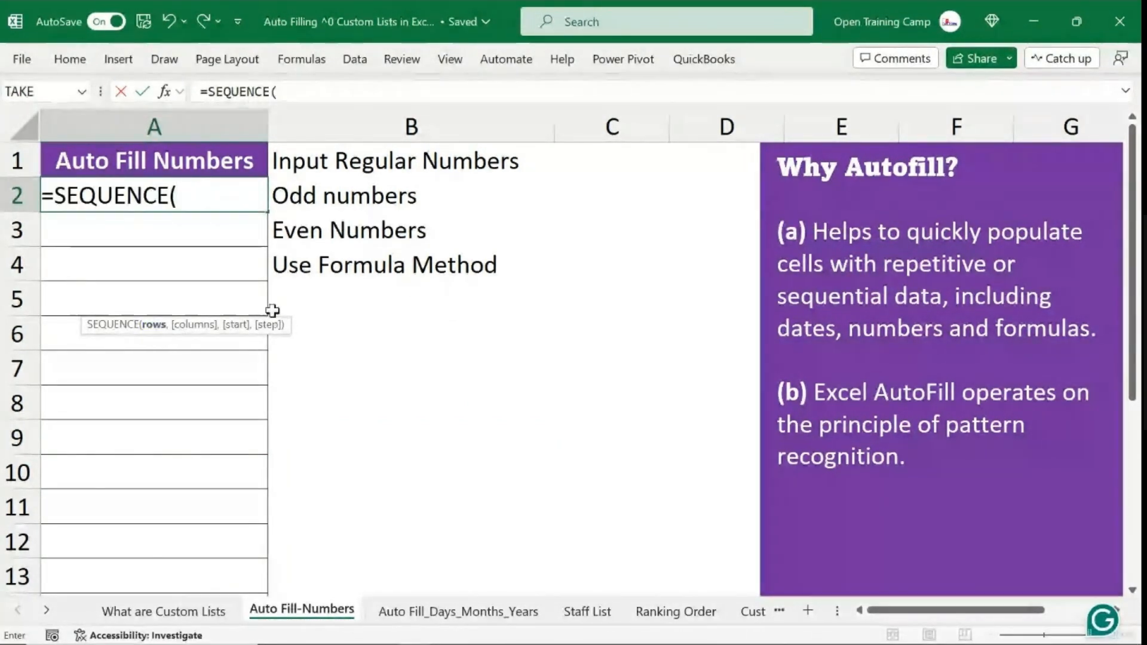
drag(265, 324, 311, 338)
scroll(192, 386, down, 3)
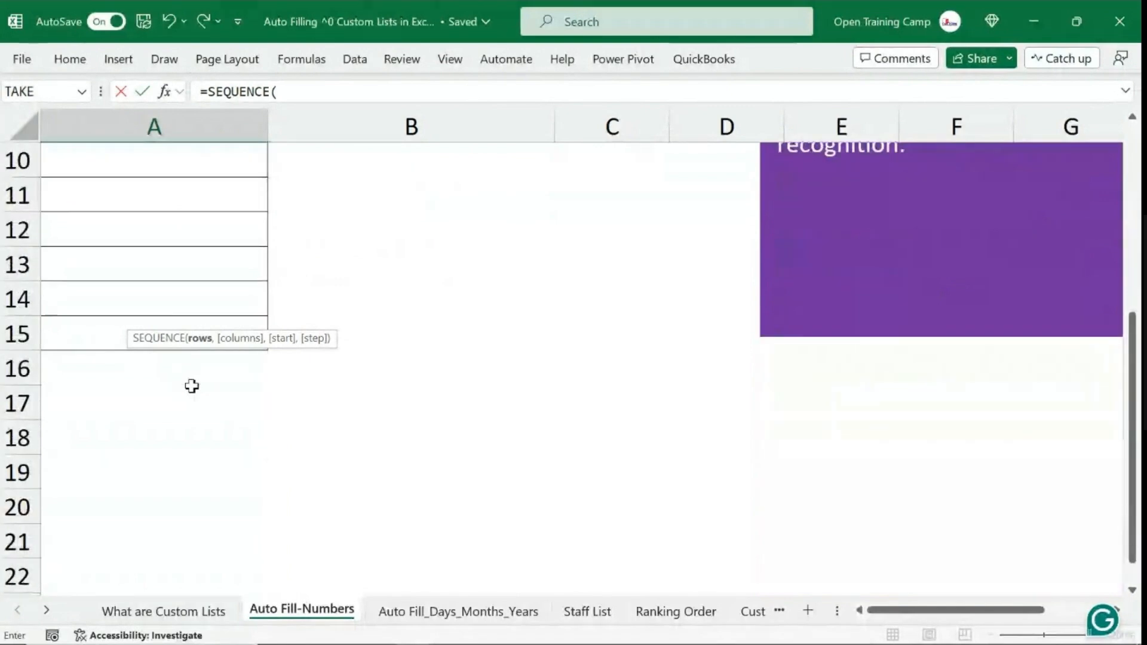
scroll(192, 386, up, 2)
scroll(192, 386, up, 1)
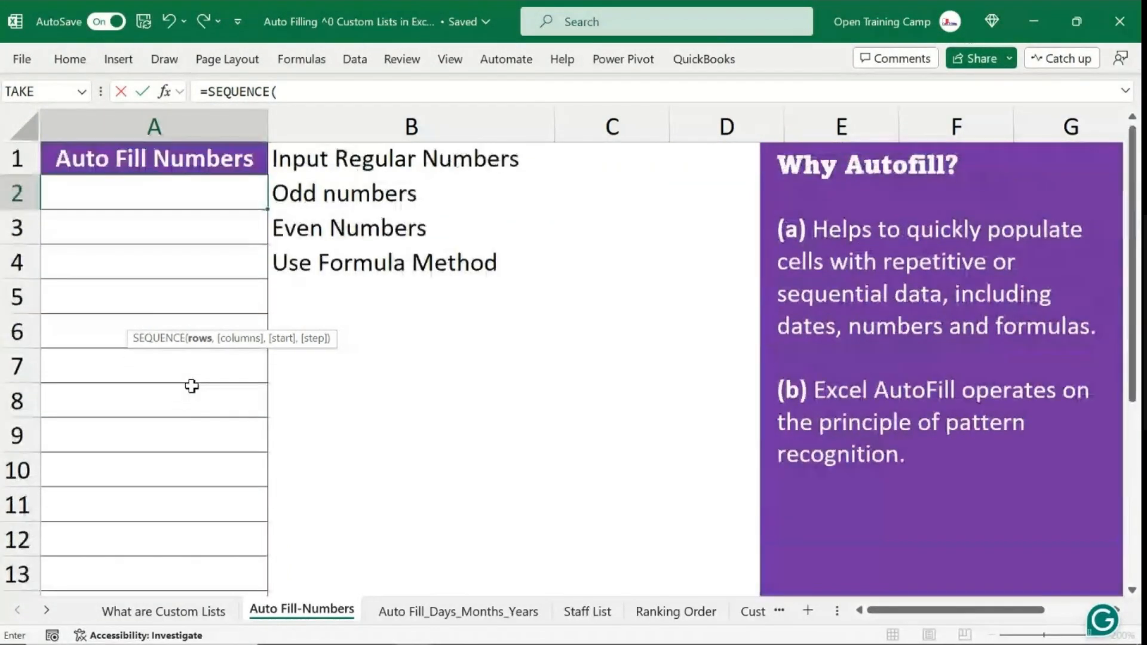
text(1)
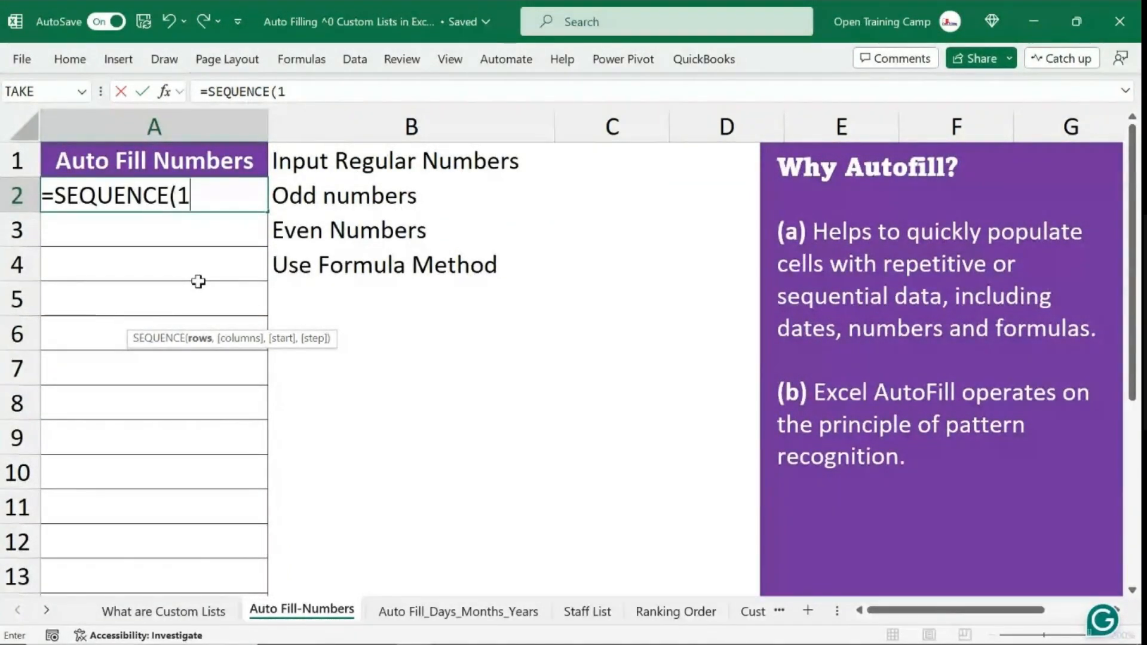
text(1,)
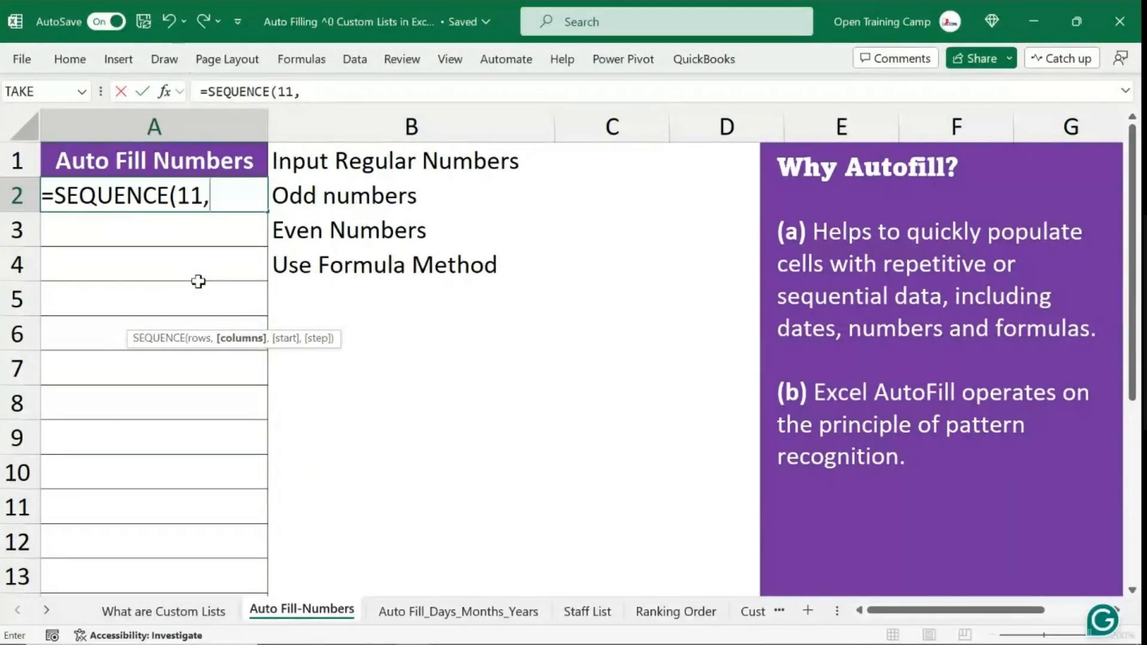
key(BackSpace)
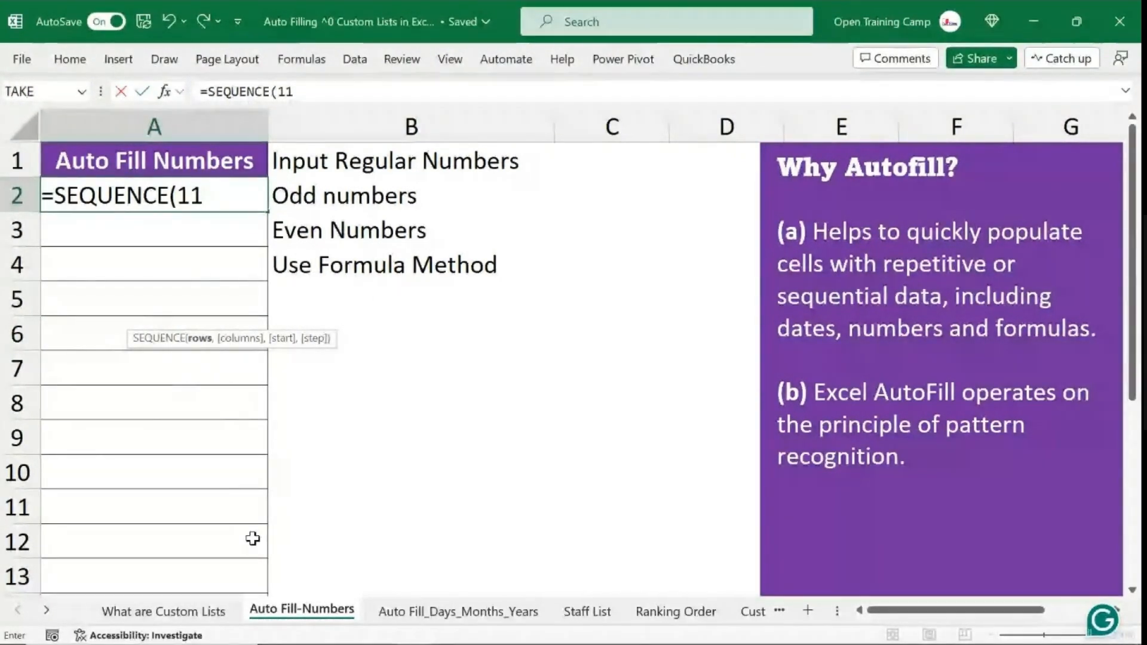
text(,,)
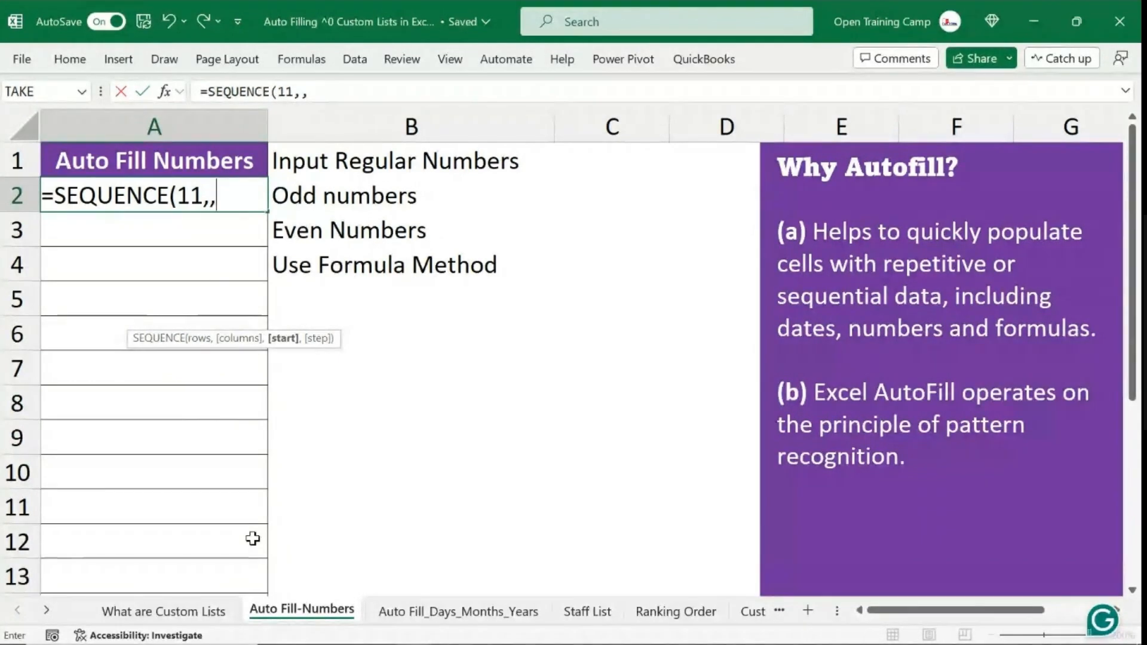
text(1)
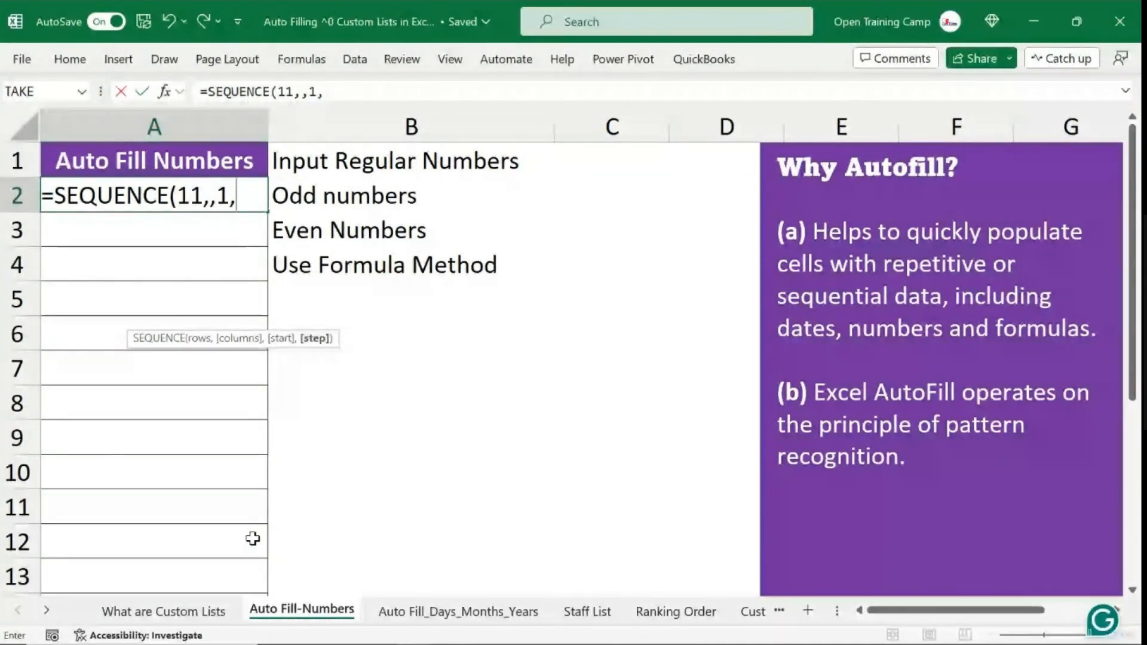
text(,1)
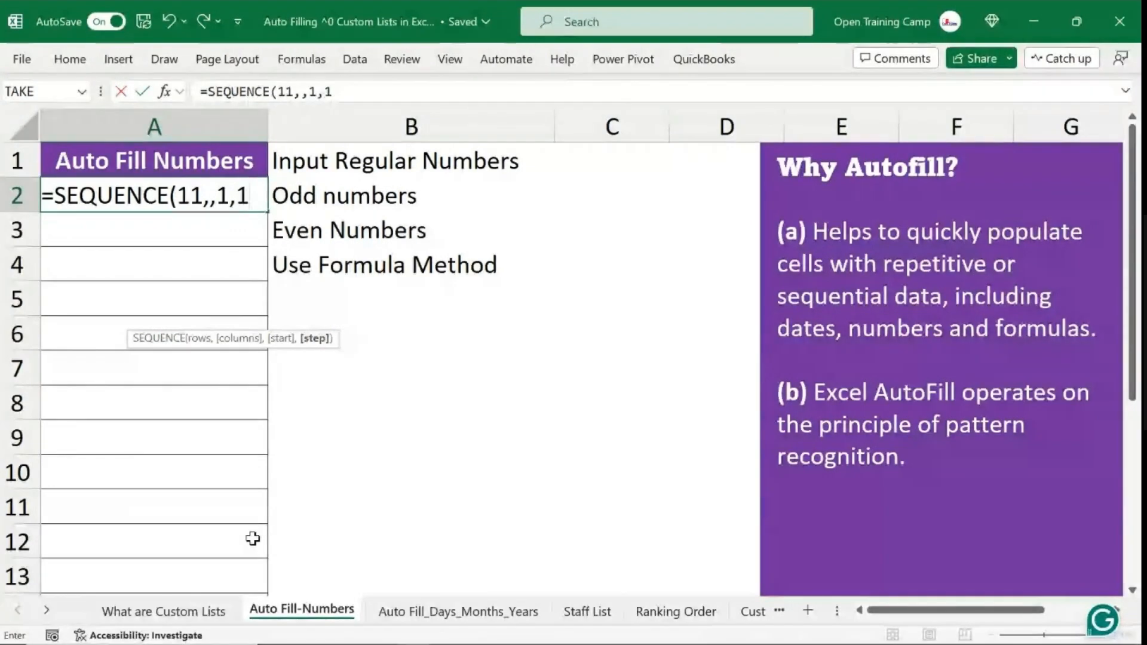
text())
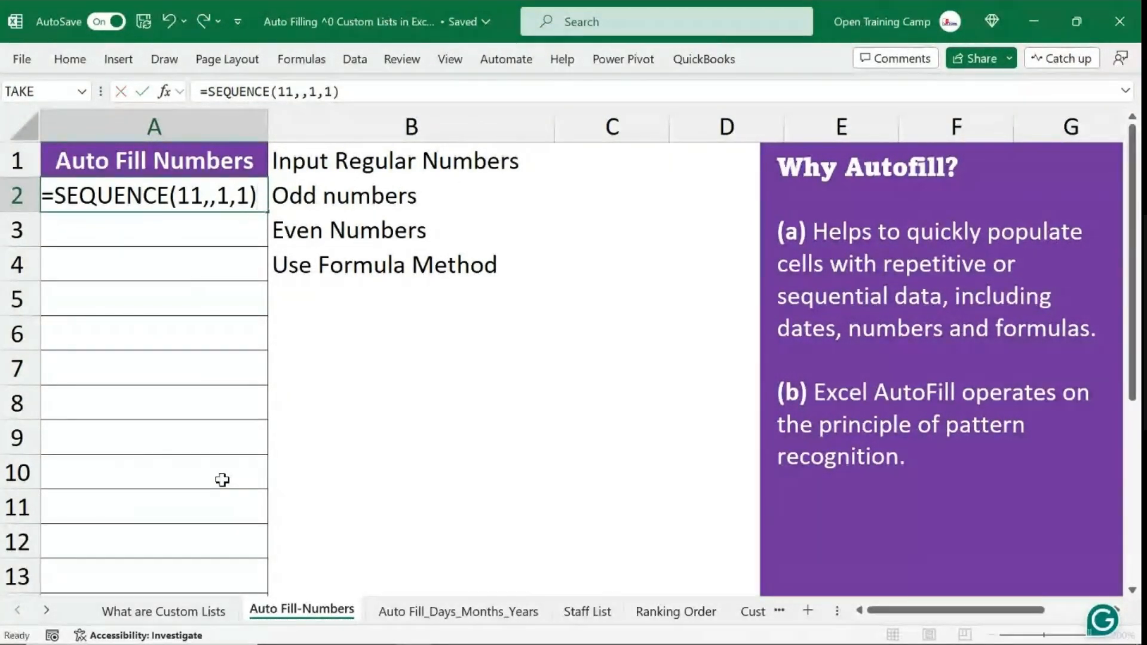
key(Return)
click(310, 472)
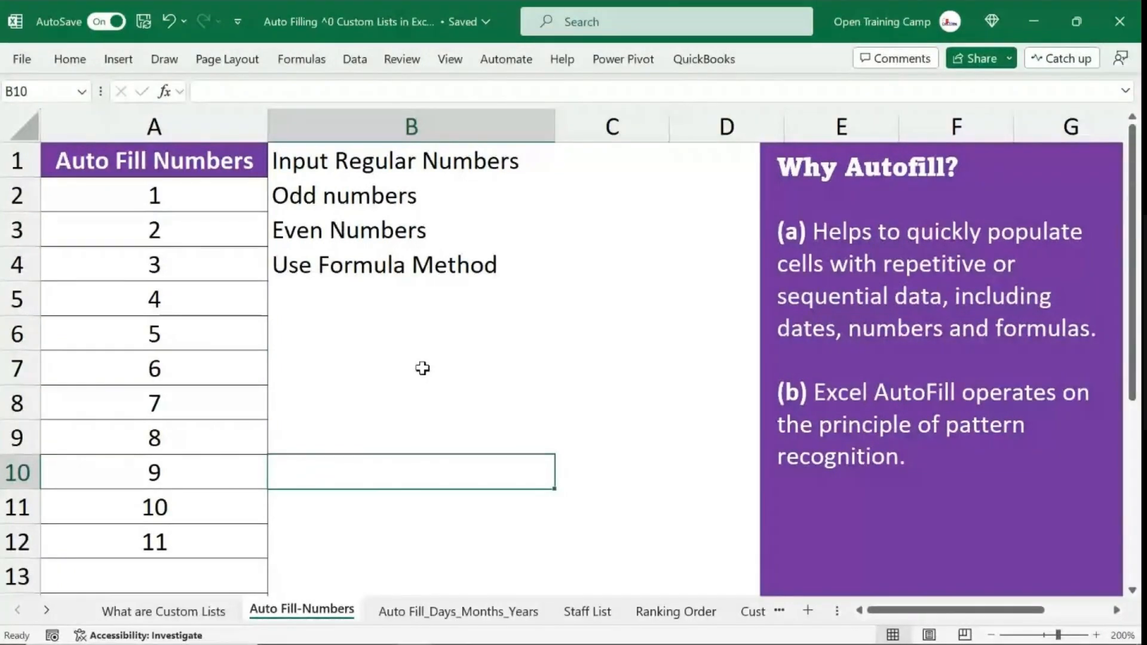
Check how far the generated numbers extend down the bordered cells of column A.
scroll(422, 368, down, 4)
scroll(422, 367, up, 4)
drag(155, 197, 160, 531)
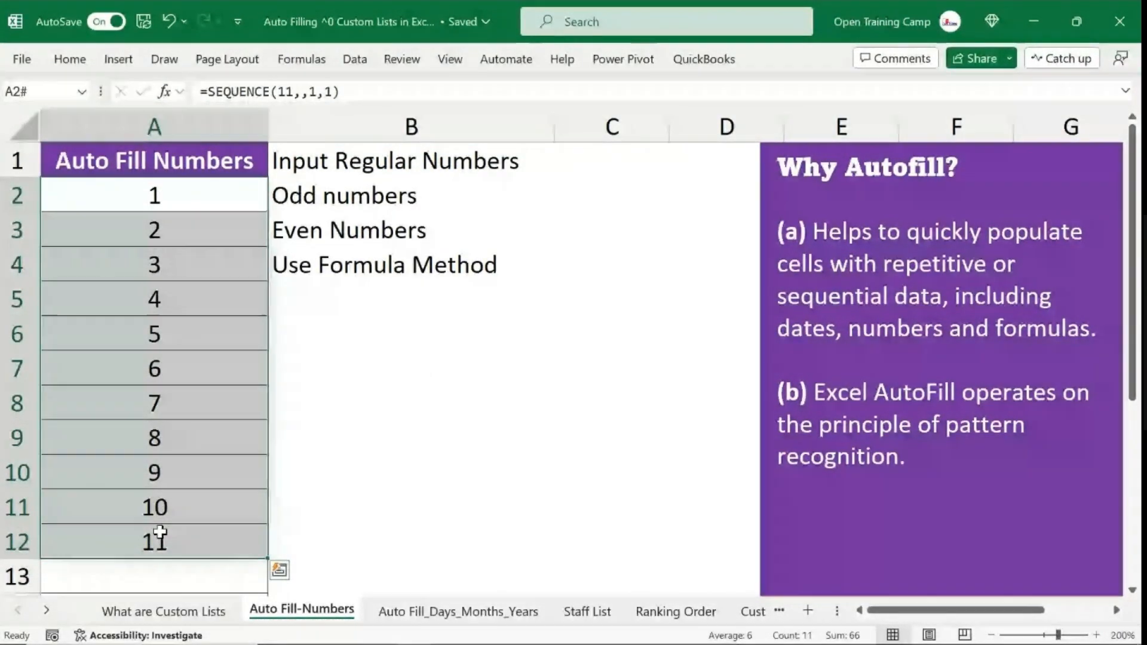
Edit the formula in cell A2 to =SEQUENCE(11,,15,2) so the numbers start at 15 with a step of 2.
click(158, 197)
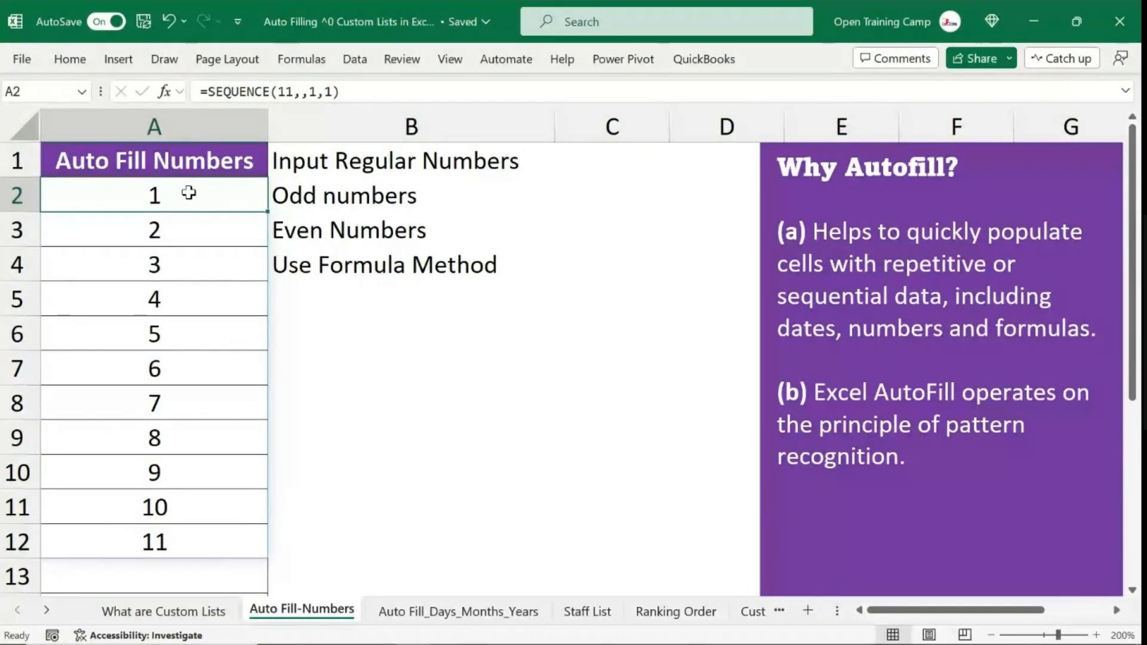
double_click(188, 189)
click(226, 199)
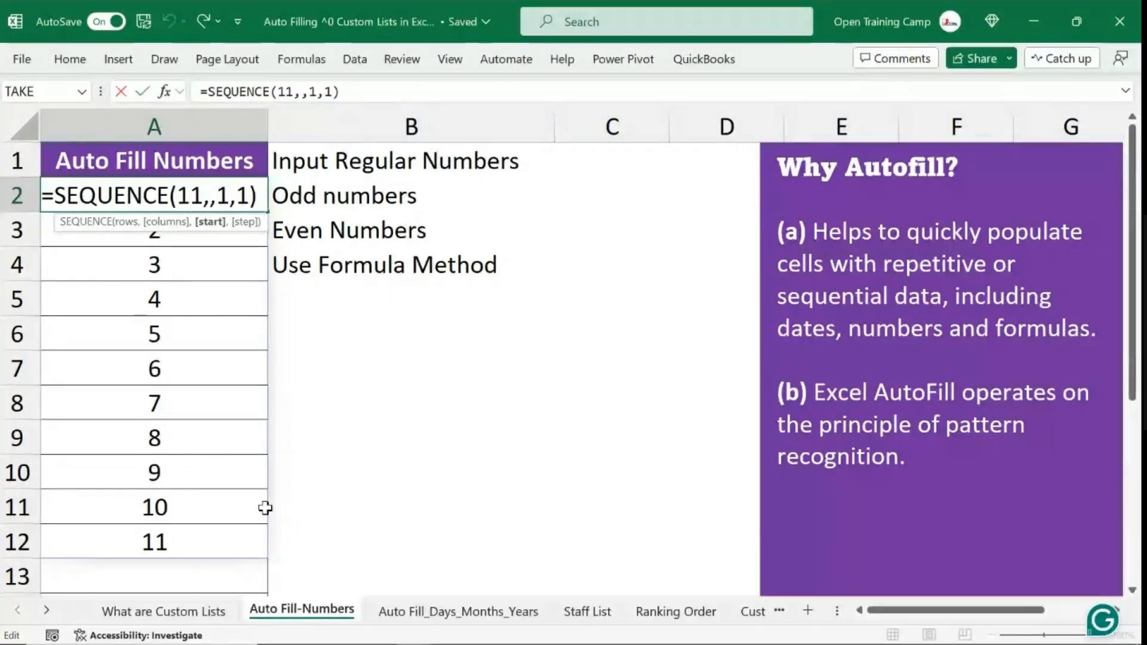
key(BackSpace)
text(15)
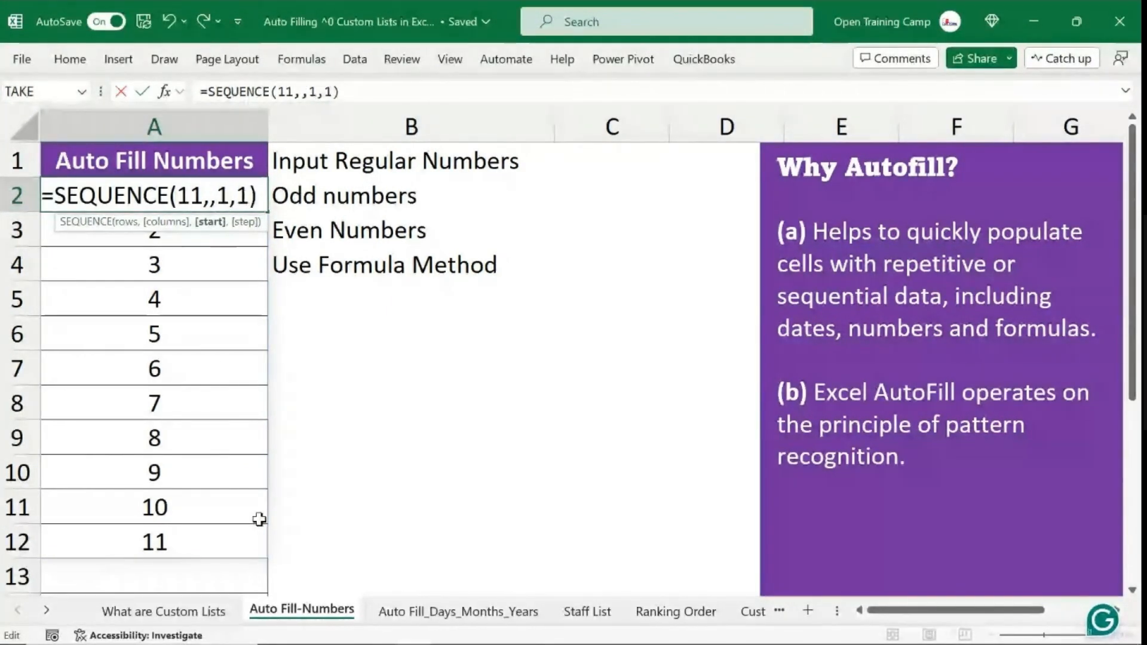
key(Right)
key(Delete)
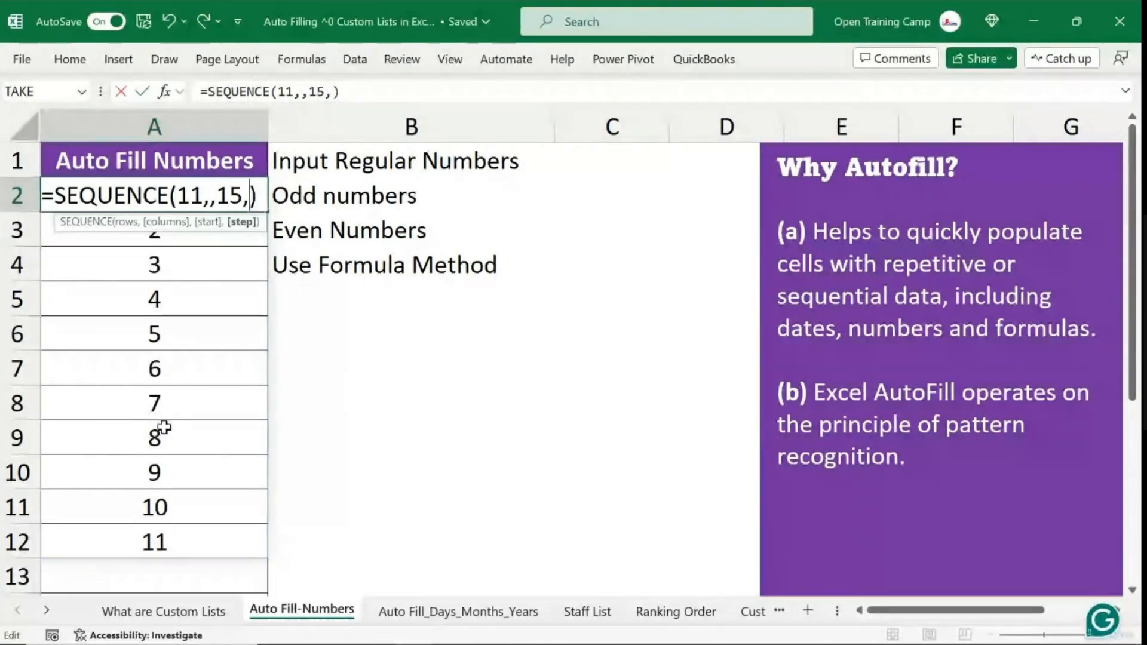
text(2)
key(ctrl+Return)
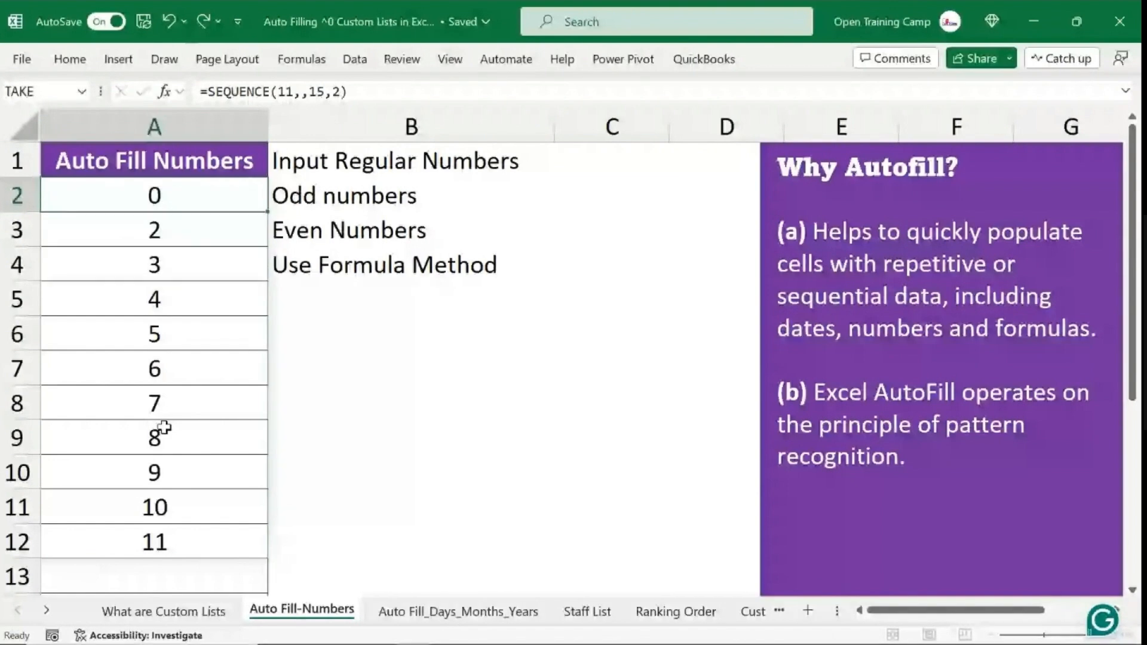
click(169, 193)
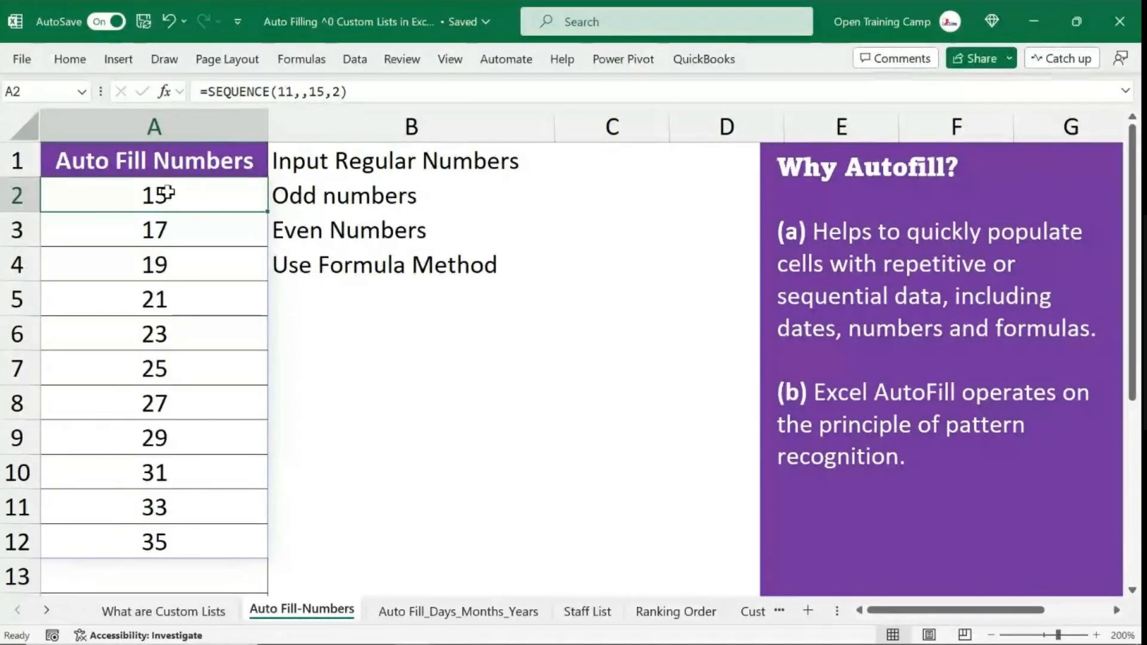
Change the rows argument of the SEQUENCE formula in A2 to extend the series down the remaining bordered cells of column A.
click(166, 233)
scroll(181, 497, down, 3)
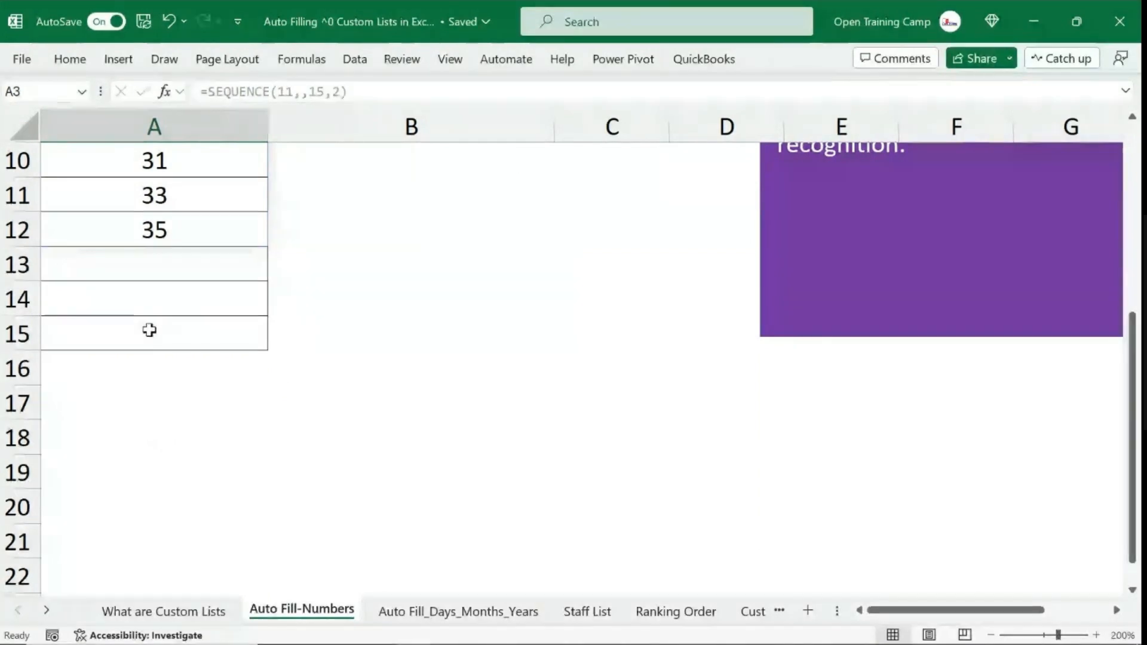
scroll(152, 358, up, 3)
click(173, 194)
double_click(173, 194)
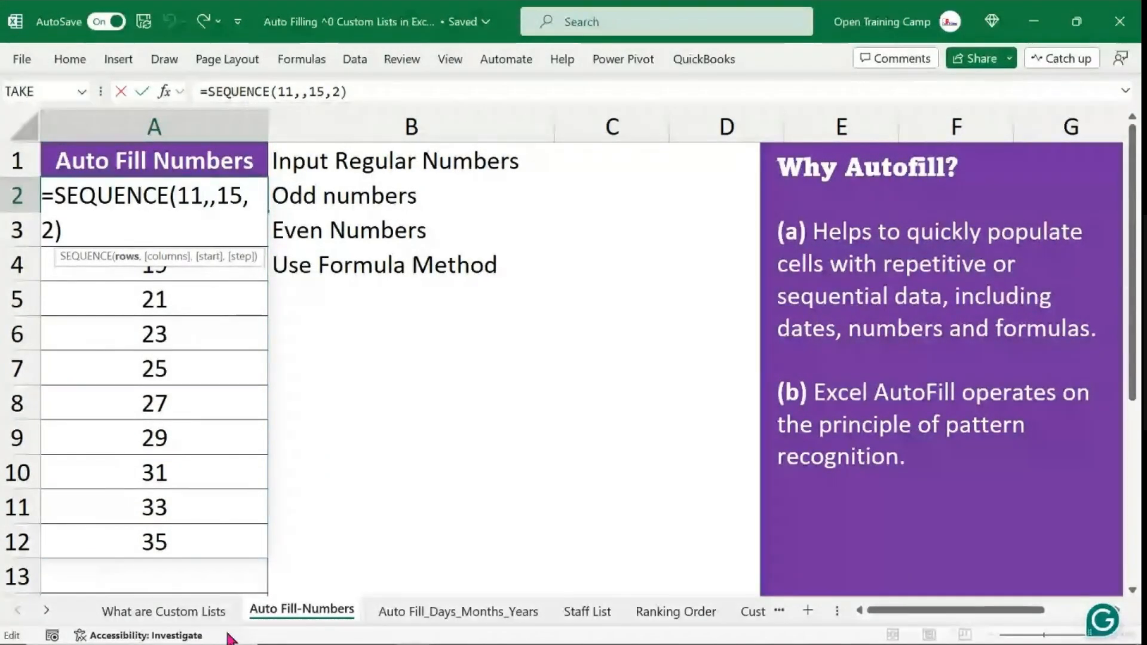
key(BackSpace)
text(5)
key(Return)
scroll(410, 471, down, 3)
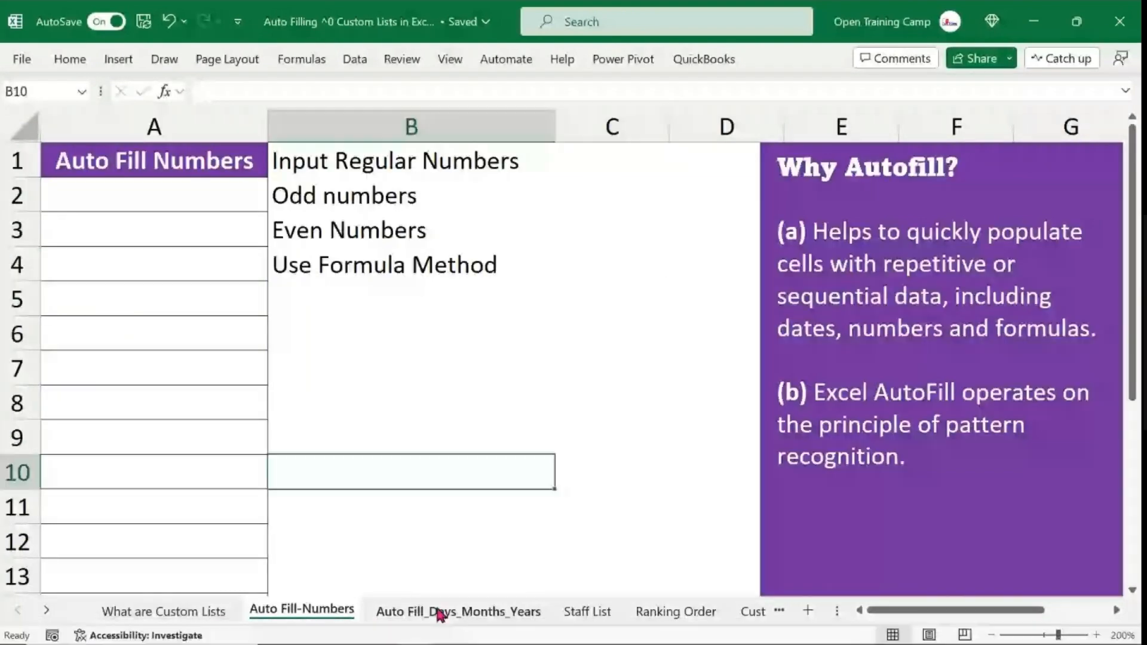
Switch to the Auto Fill_Days_Months_Years sheet and review the sample day names in B2 and B3.
click(441, 612)
click(252, 367)
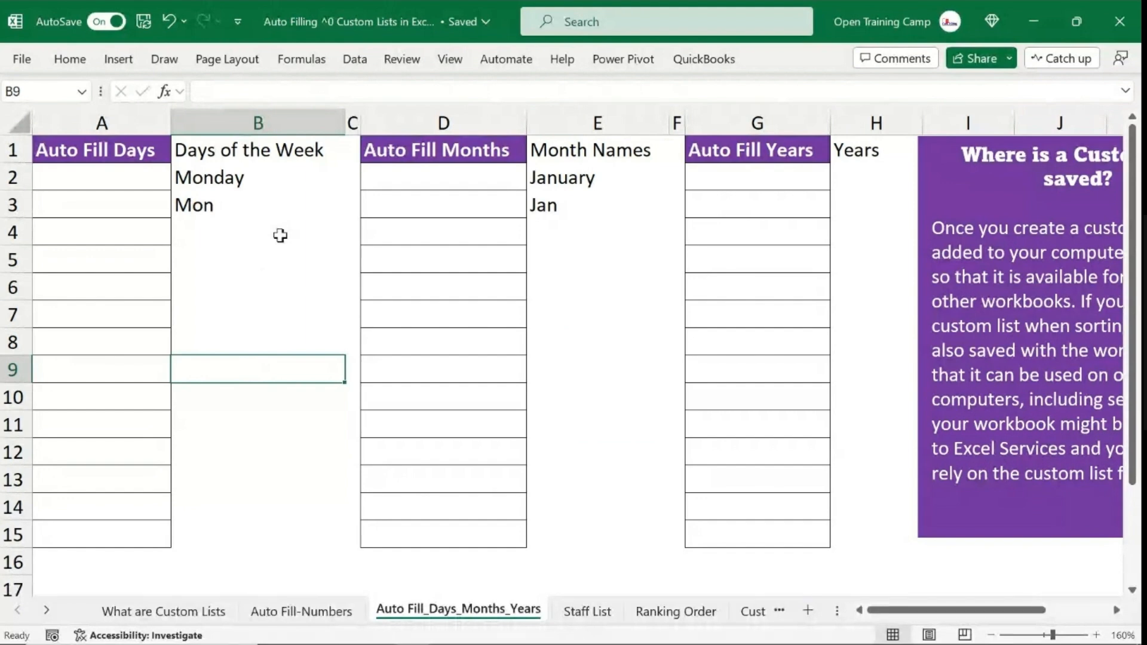
click(261, 286)
click(209, 205)
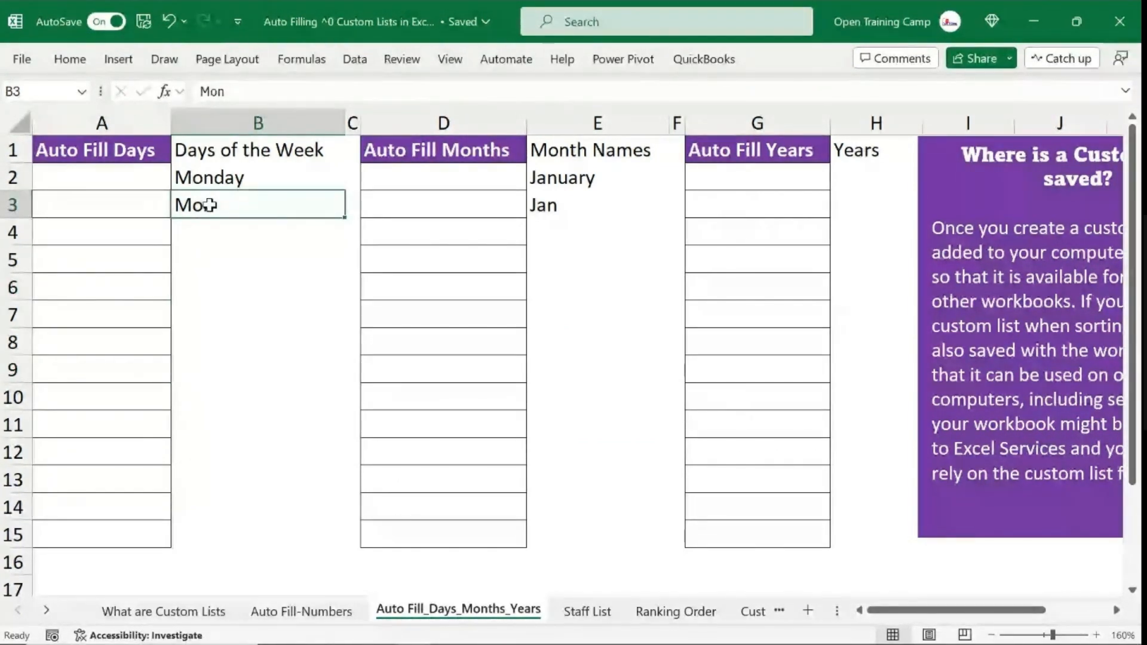
click(230, 177)
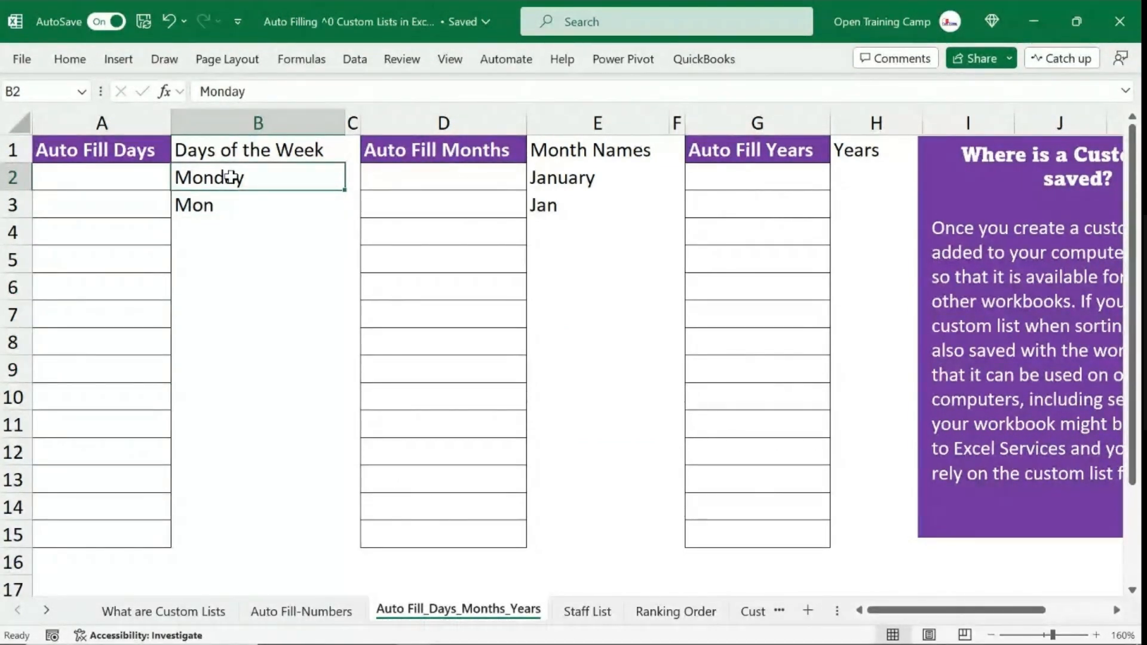
Enter Monday in cell A2 and Tuesday in cell A3 of the Auto Fill Days column.
click(94, 179)
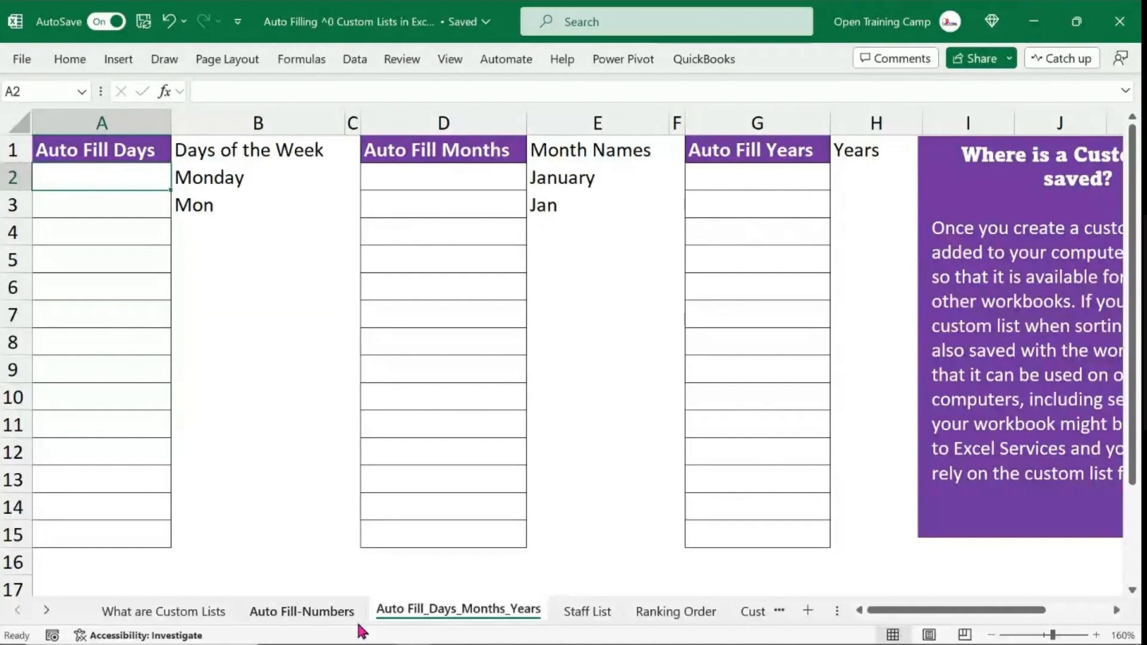
text(Mond)
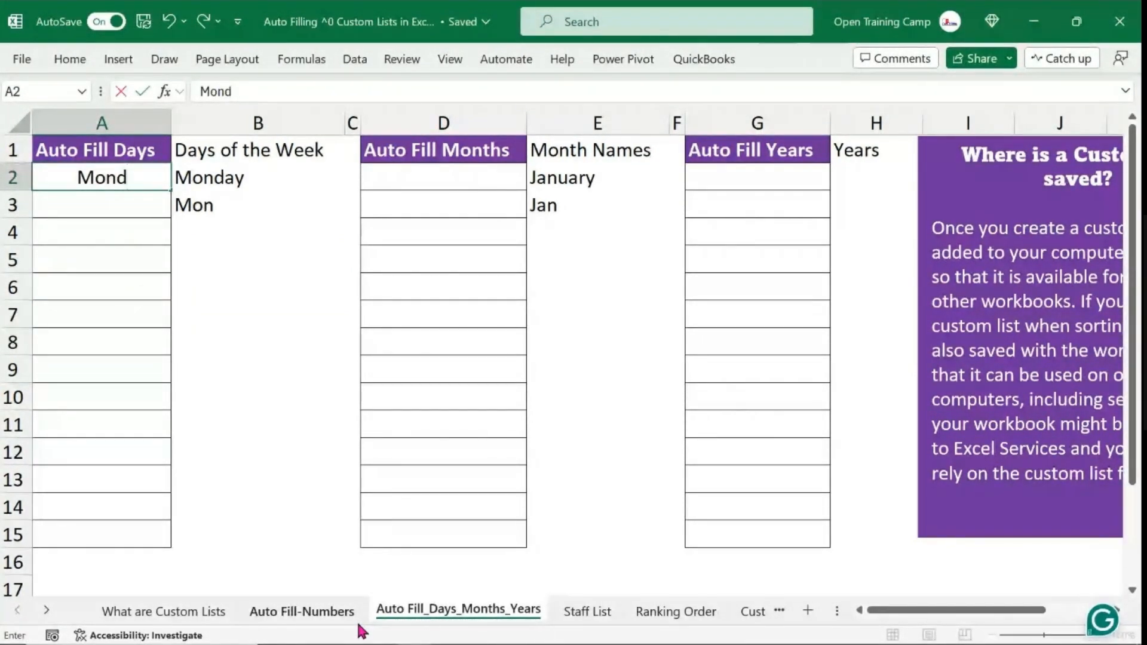
text(y)
key(Return)
text(Tue)
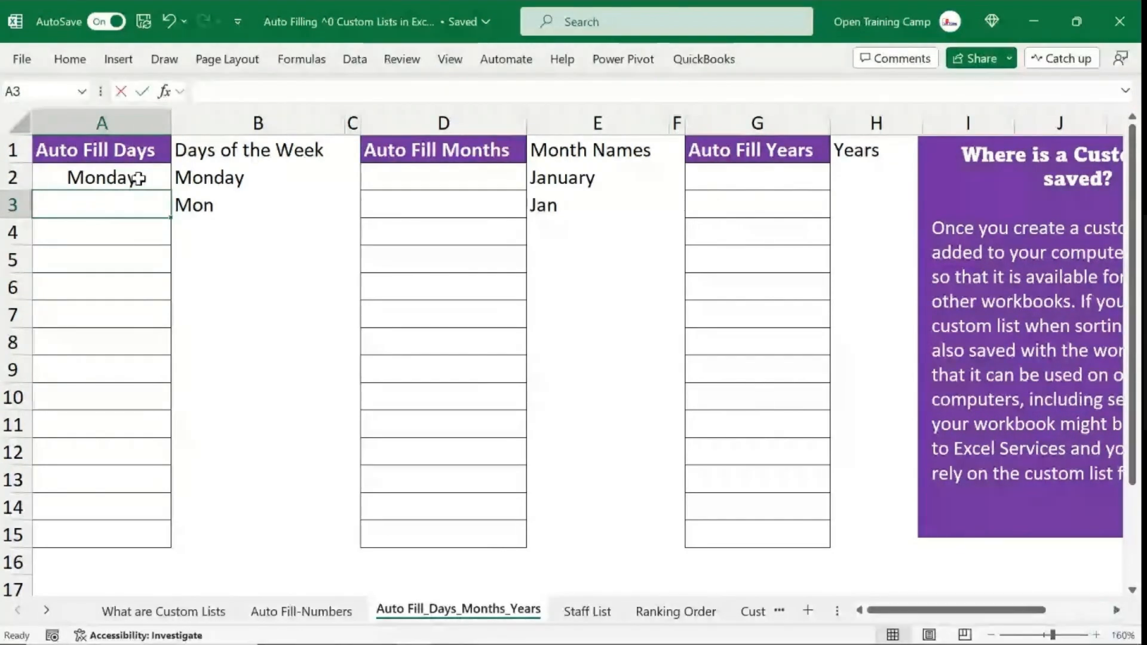
text(Tuesday)
key(Return)
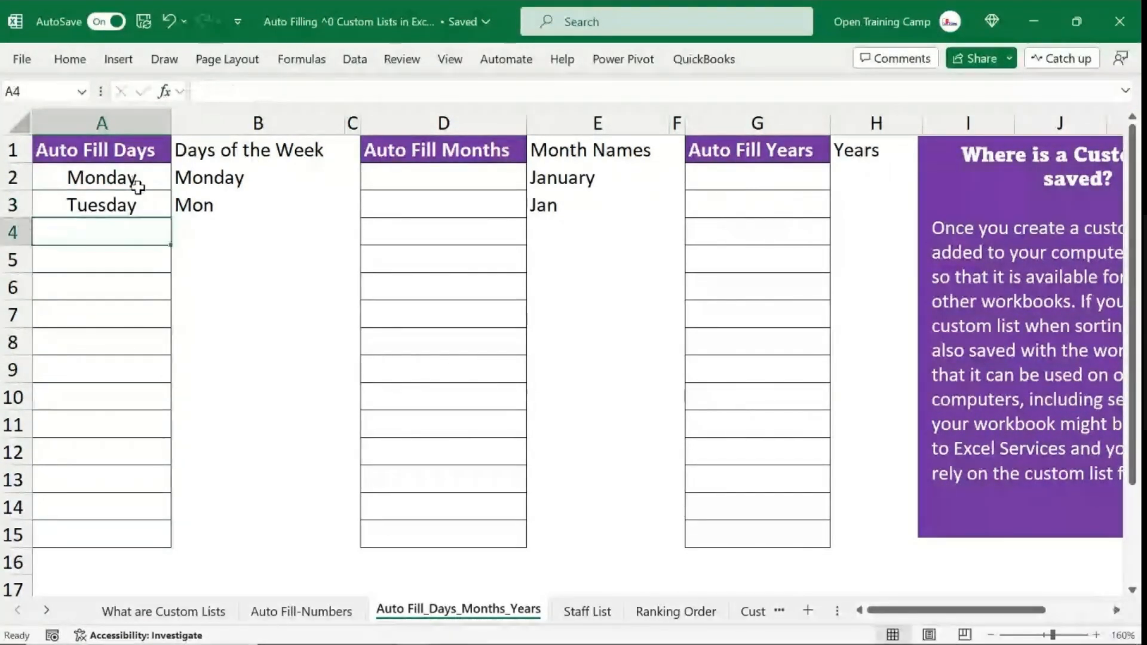
Autofill the full day names from A2:A3 down to A15 and inspect the repeating weekday pattern.
drag(138, 187, 138, 198)
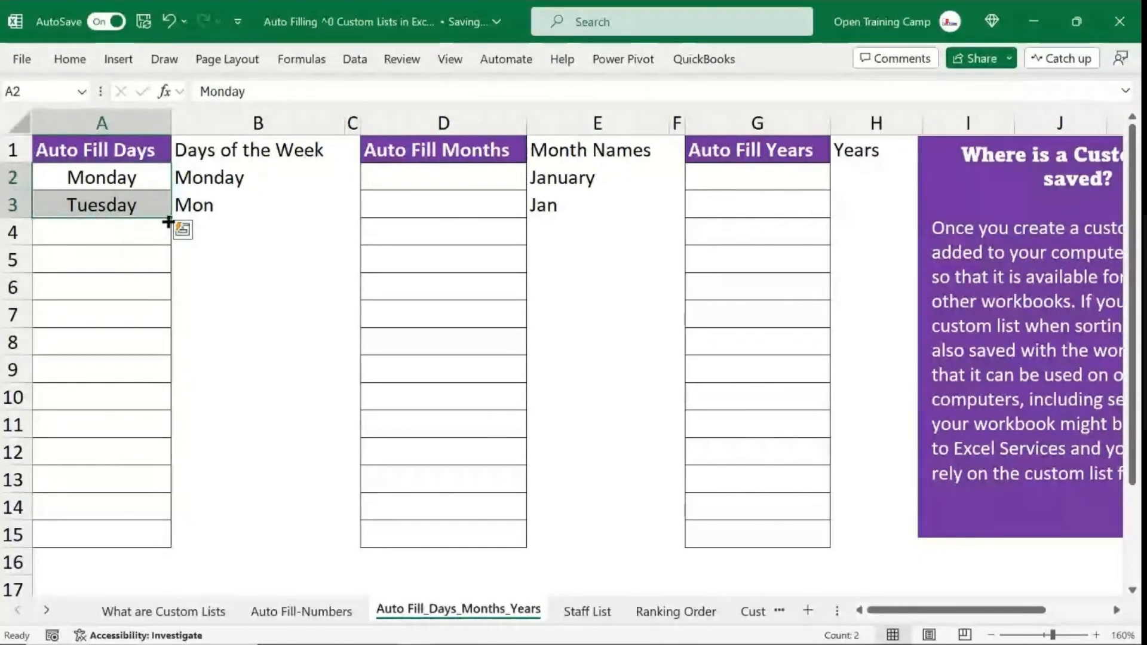
drag(170, 218, 158, 528)
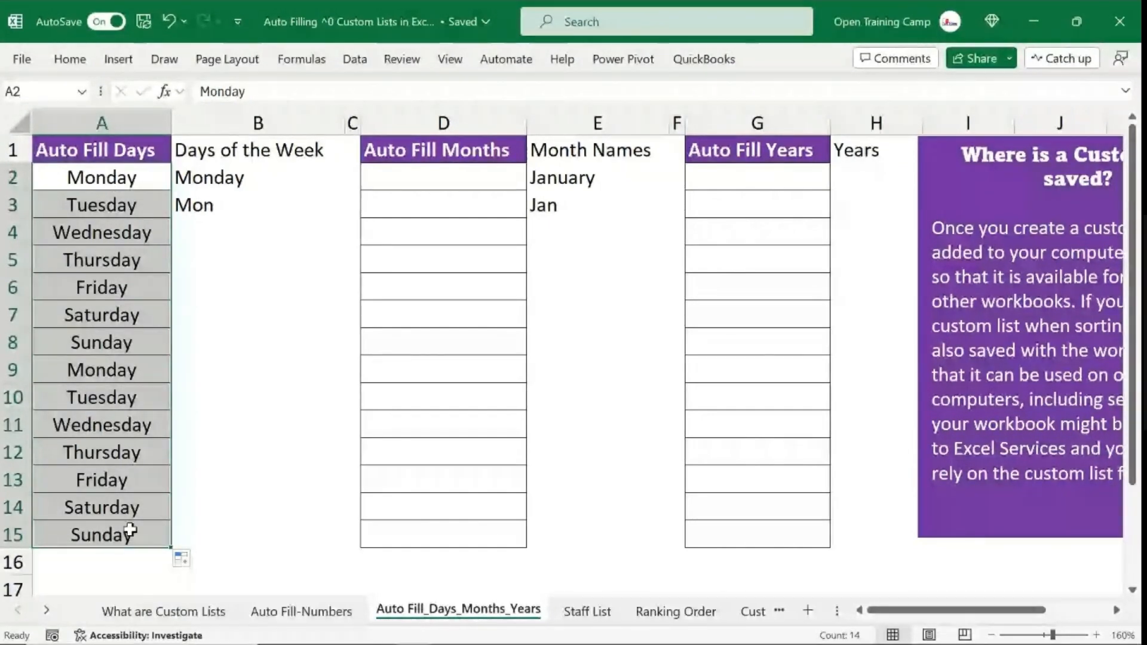
click(120, 369)
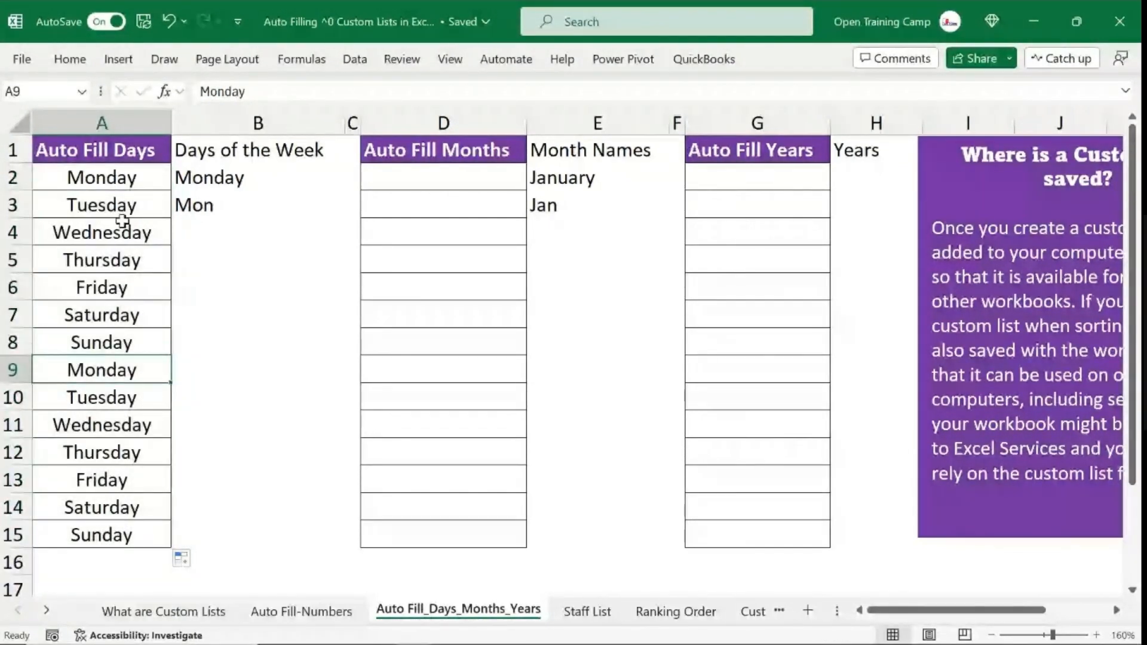
drag(123, 182, 159, 538)
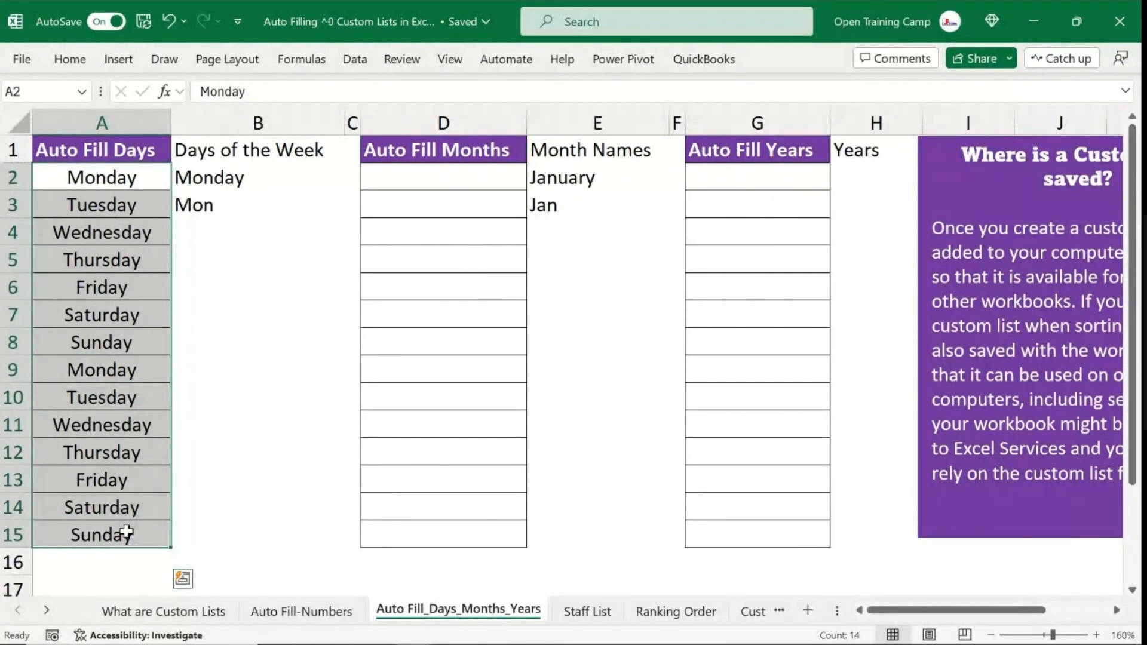
Undo the full day name fill and enter the abbreviations Mon in A2 and Tue in A3.
key(ctrl+z)
key(ctrl+z)
click(95, 178)
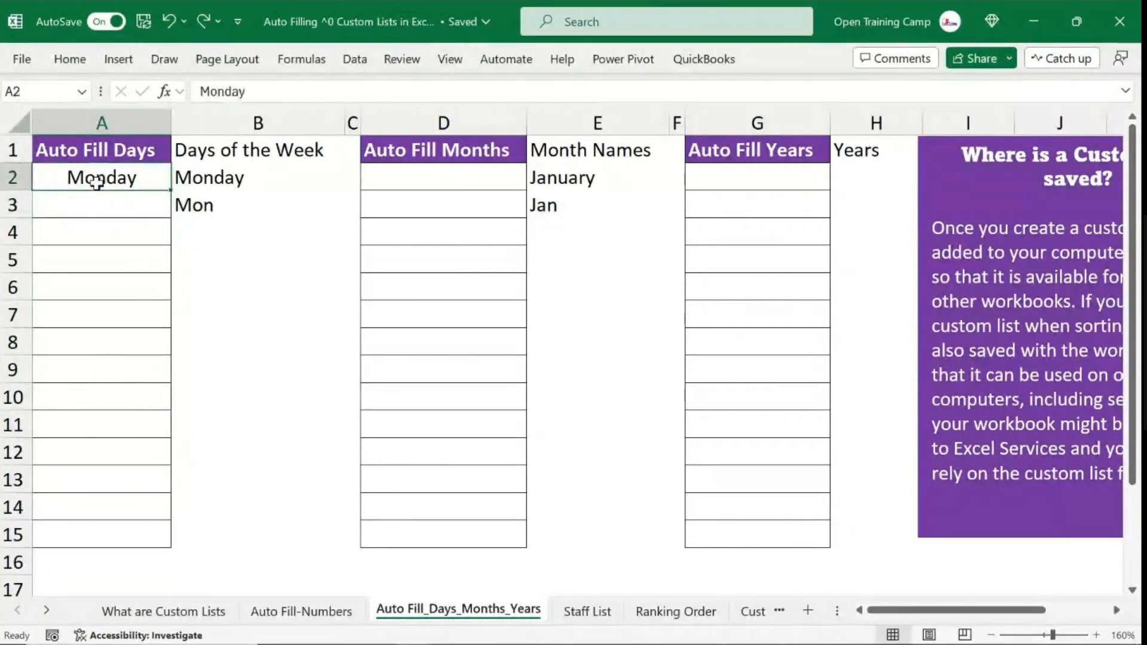
text(MOn)
key(Return)
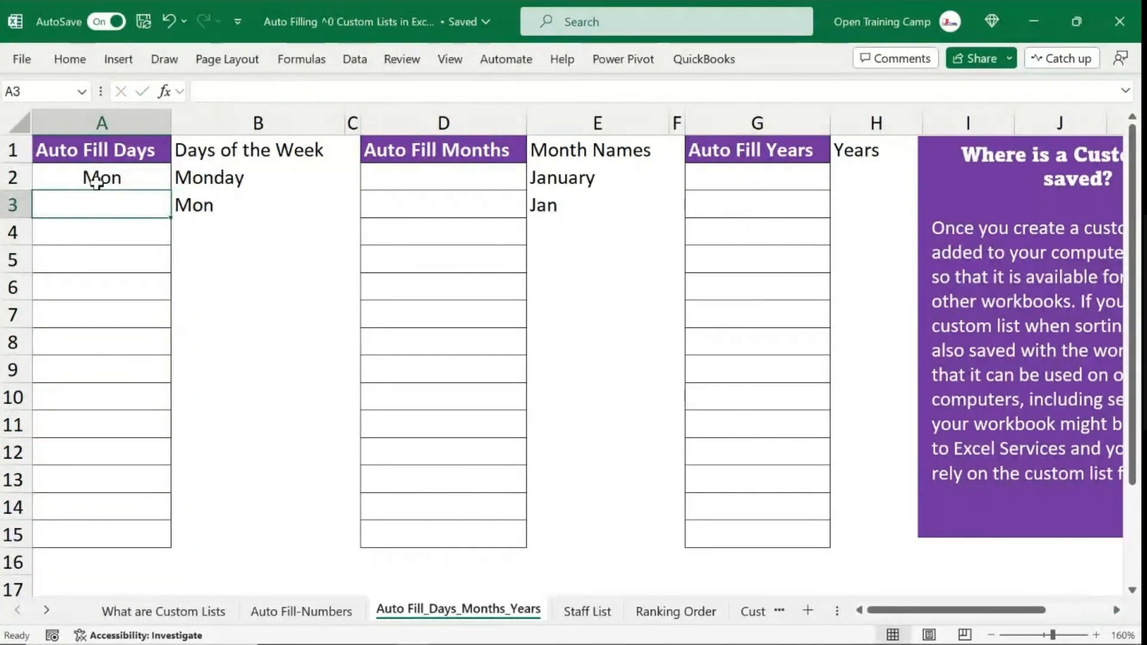
text(Tue)
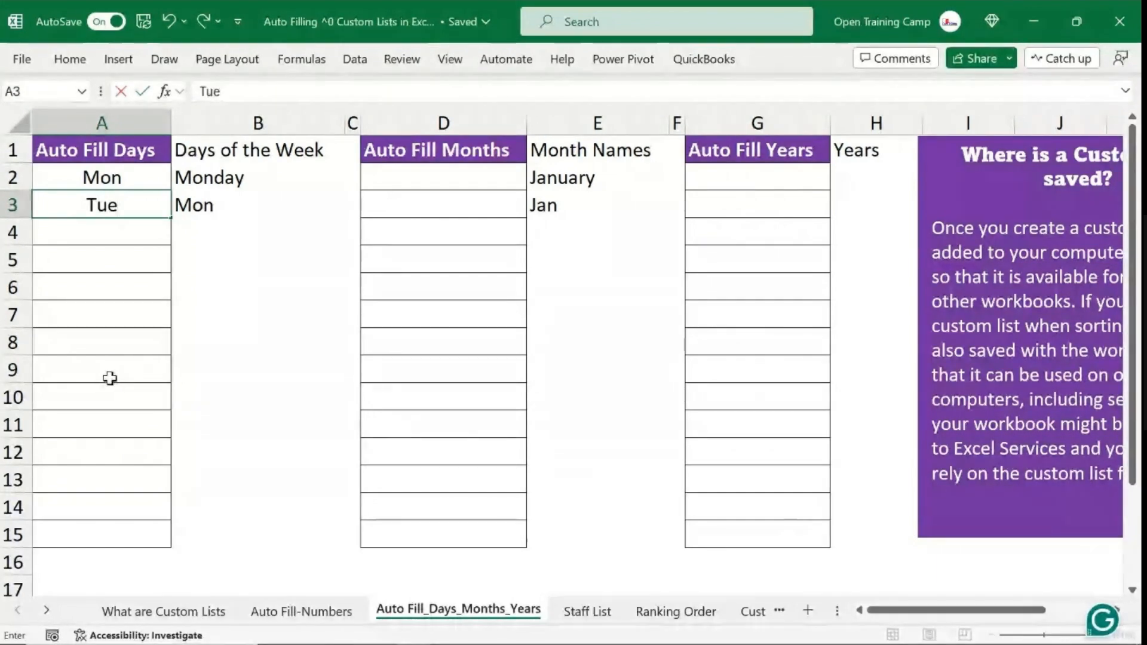
click(110, 379)
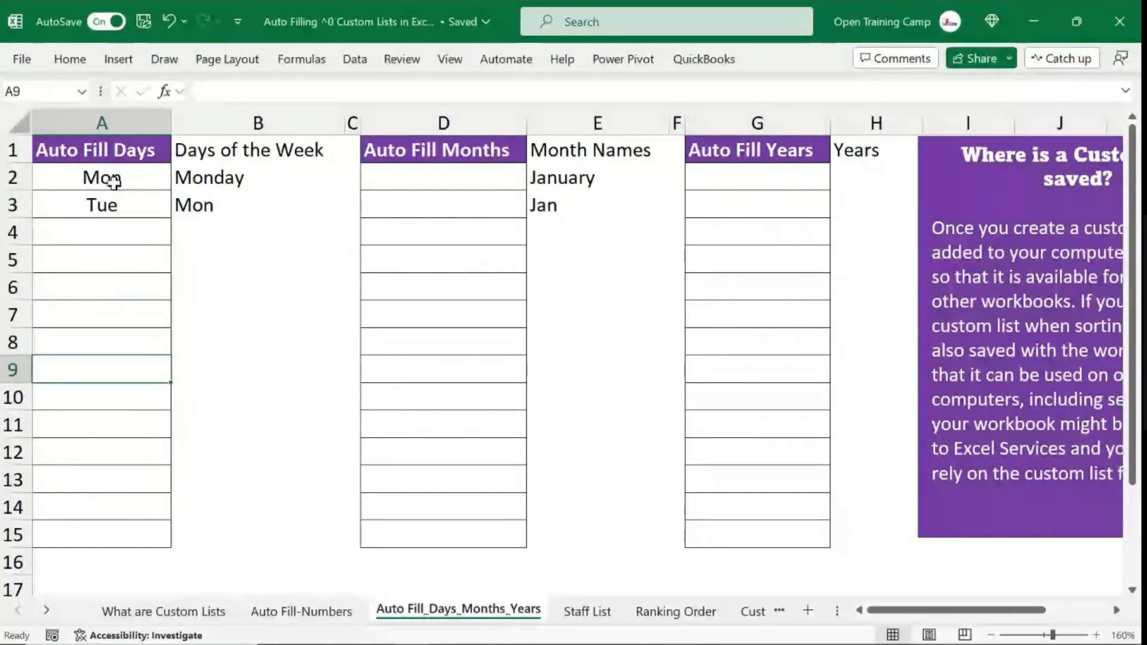
Autofill the abbreviated day names from A2:A3 down to A15 and review the filled range.
drag(113, 179, 173, 544)
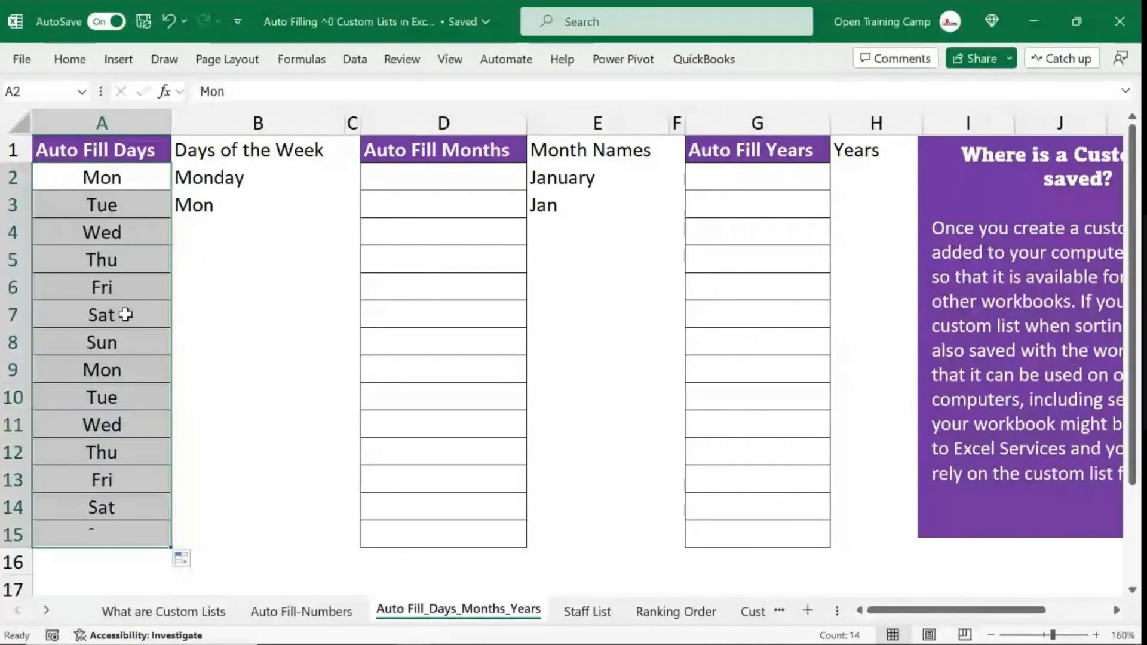
drag(129, 189, 136, 525)
click(120, 232)
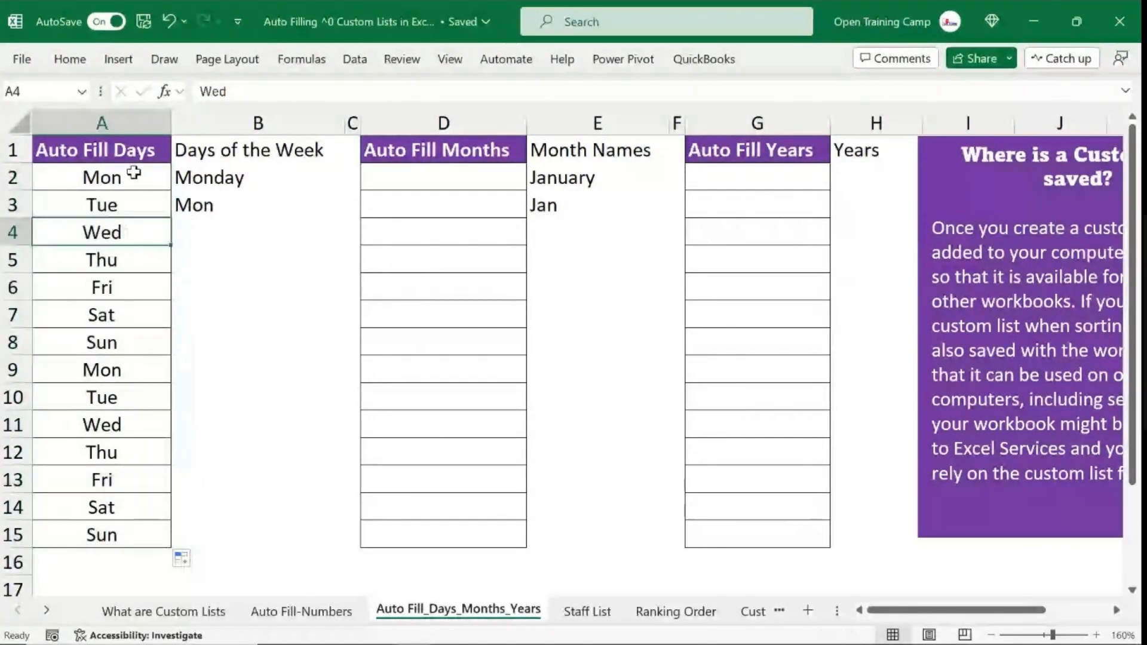
drag(134, 173, 131, 536)
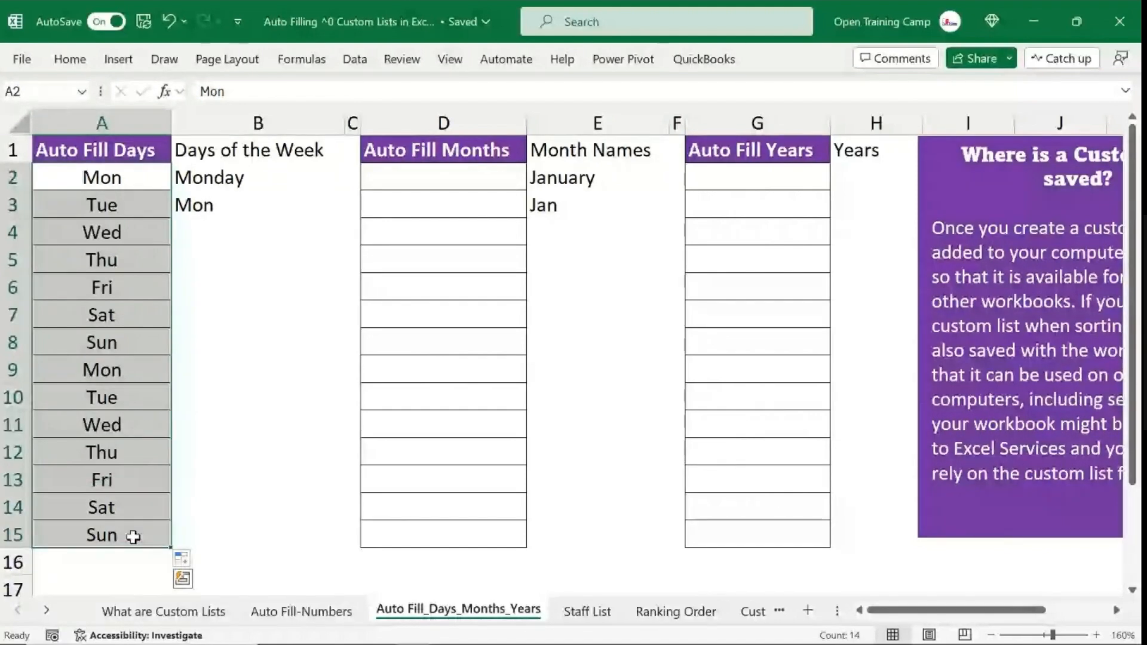
click(249, 230)
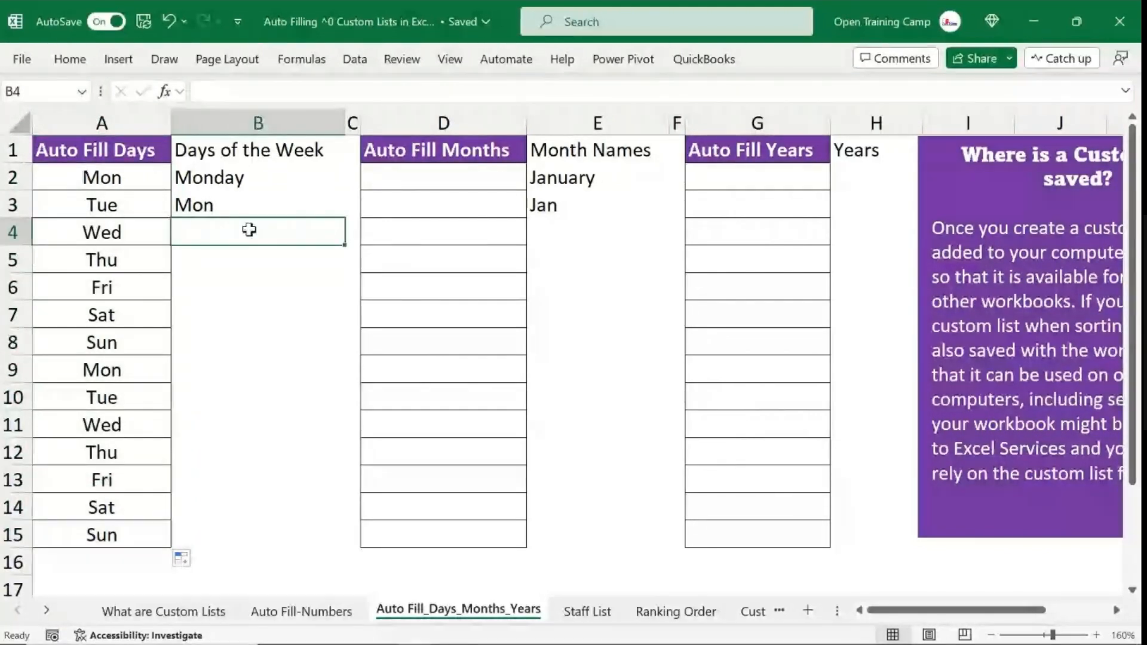
drag(97, 177, 98, 530)
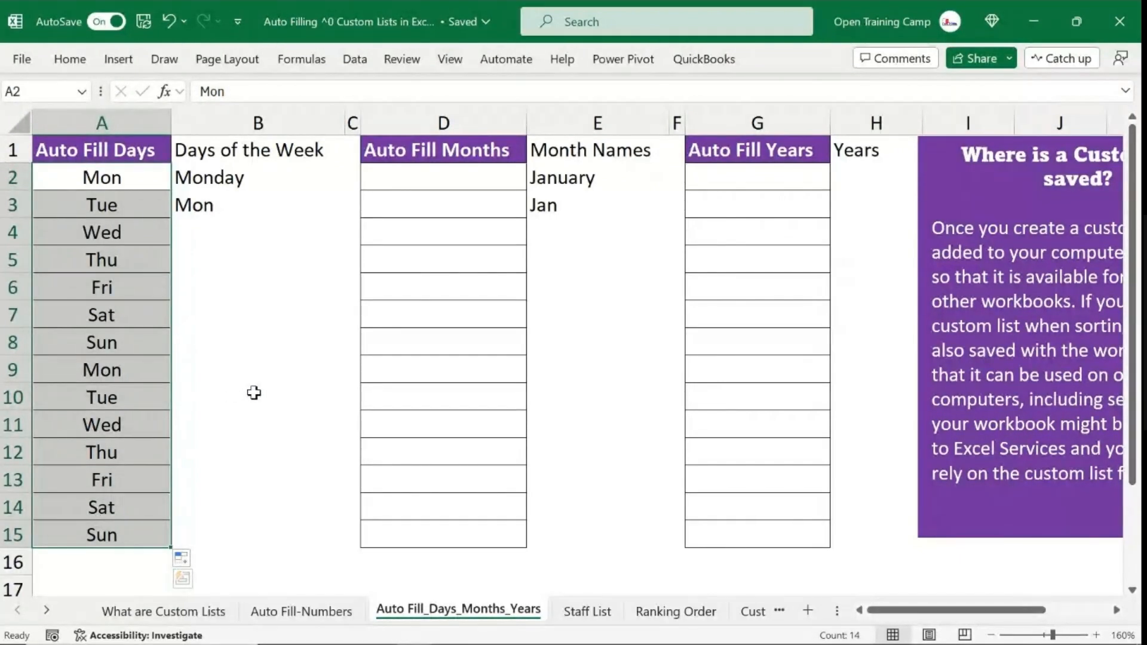
Enter January in cell D2 and February in cell D3 of the Auto Fill Months column.
click(397, 178)
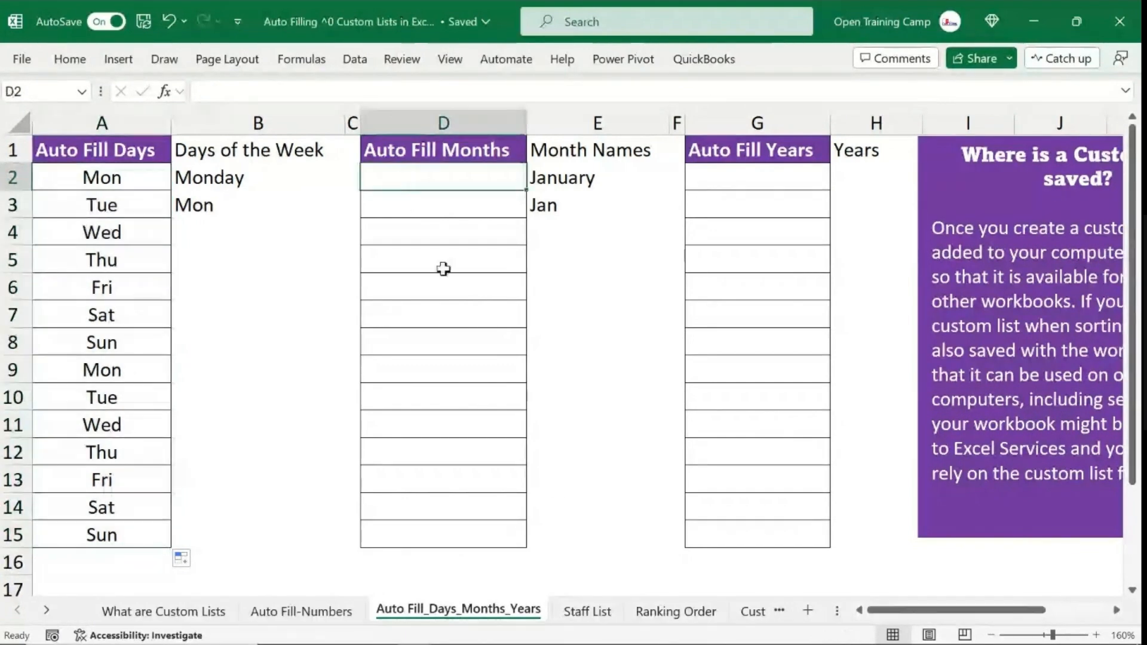
text(January)
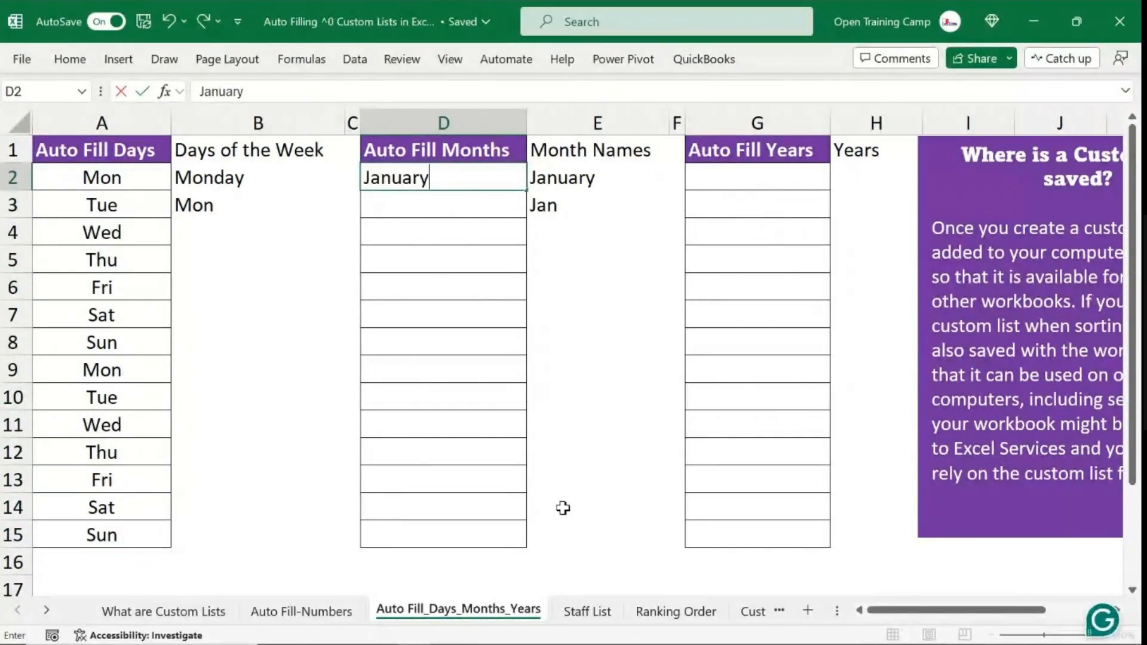
click(402, 203)
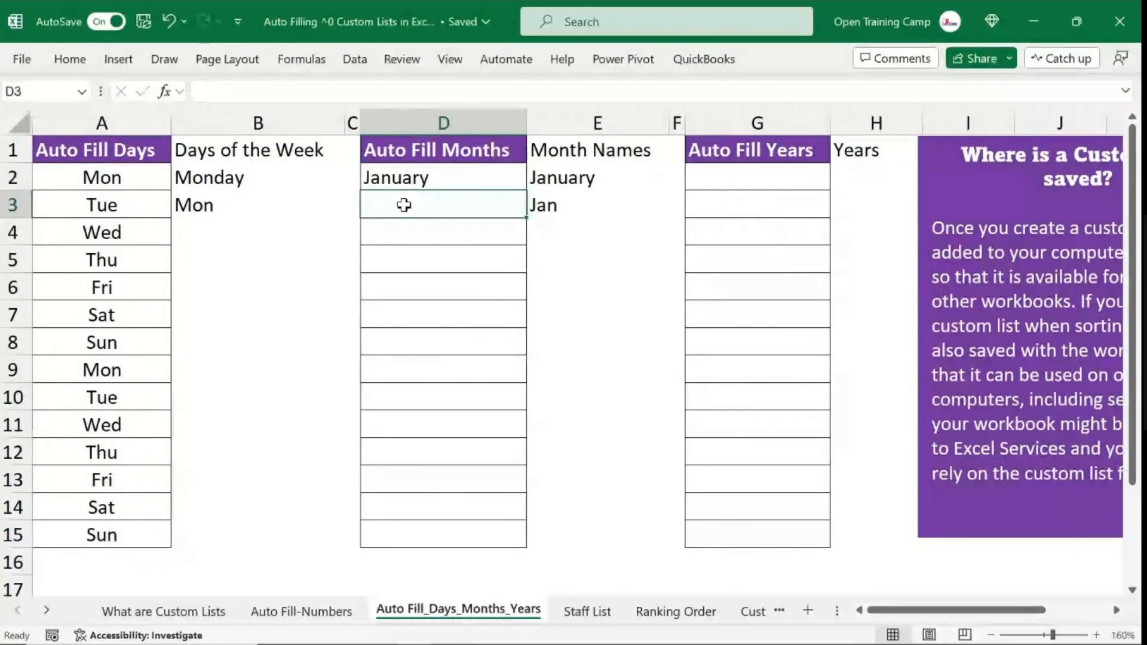
text(February)
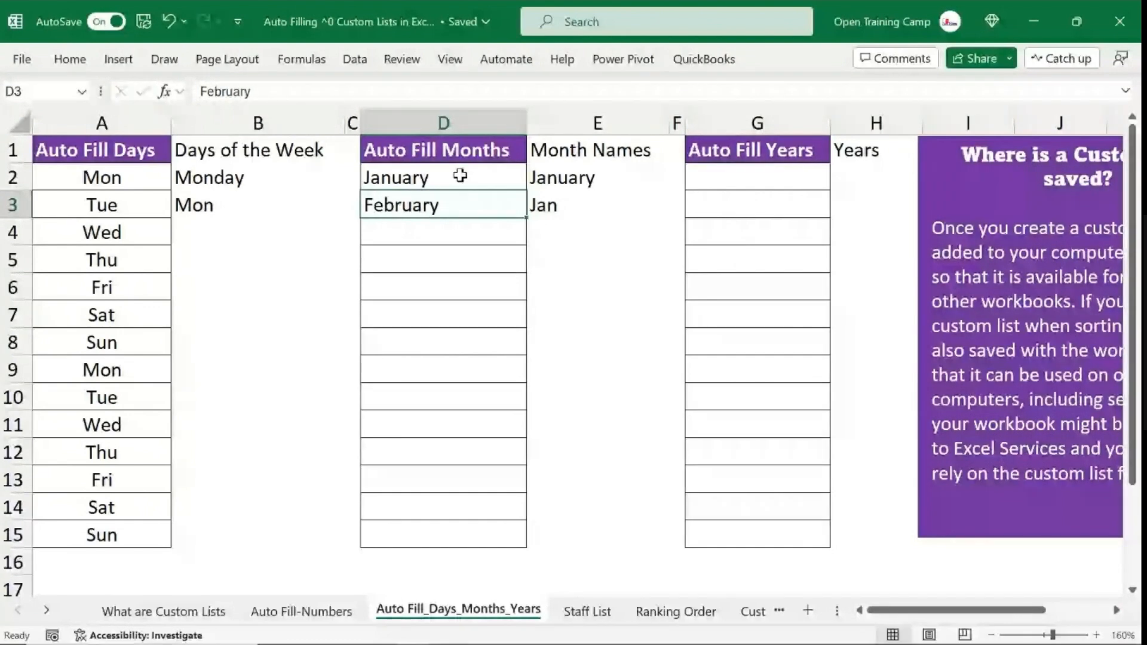
Autofill the full month names from D2:D3 down to D15, review the range and undo the fill.
click(460, 188)
drag(460, 187, 460, 203)
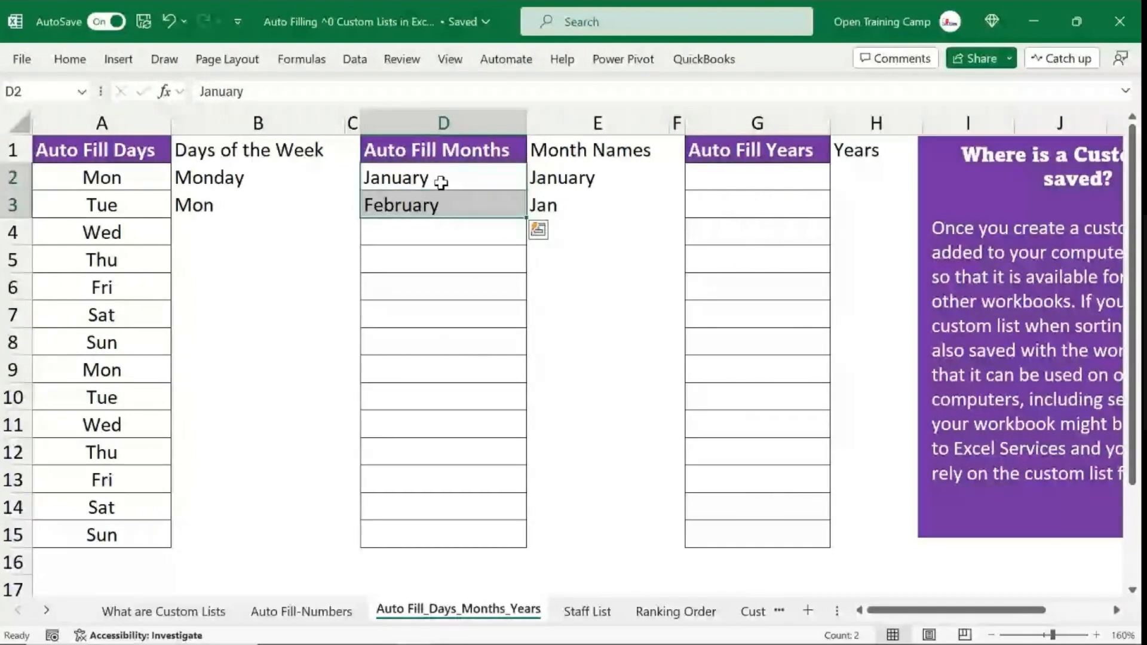
drag(526, 218, 511, 538)
drag(450, 180, 448, 530)
key(ctrl+z)
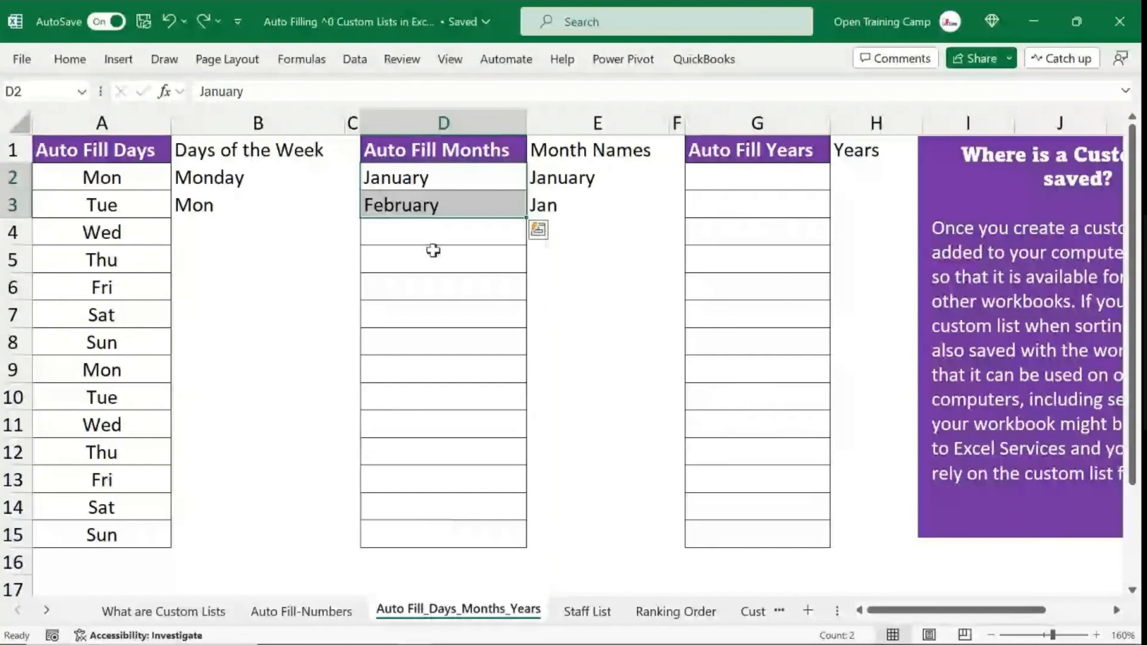
Undo the full month name entry and enter the abbreviations Jan in D2 and Feb in D3.
key(ctrl+z)
click(435, 179)
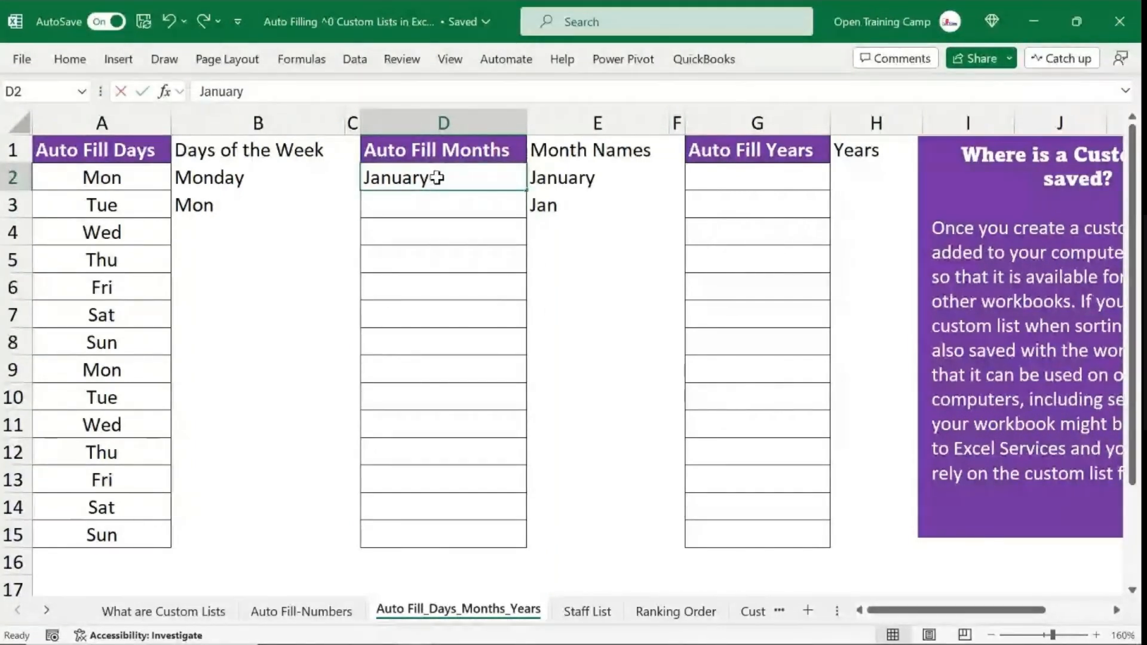
text(Jan)
key(Return)
text(Feb)
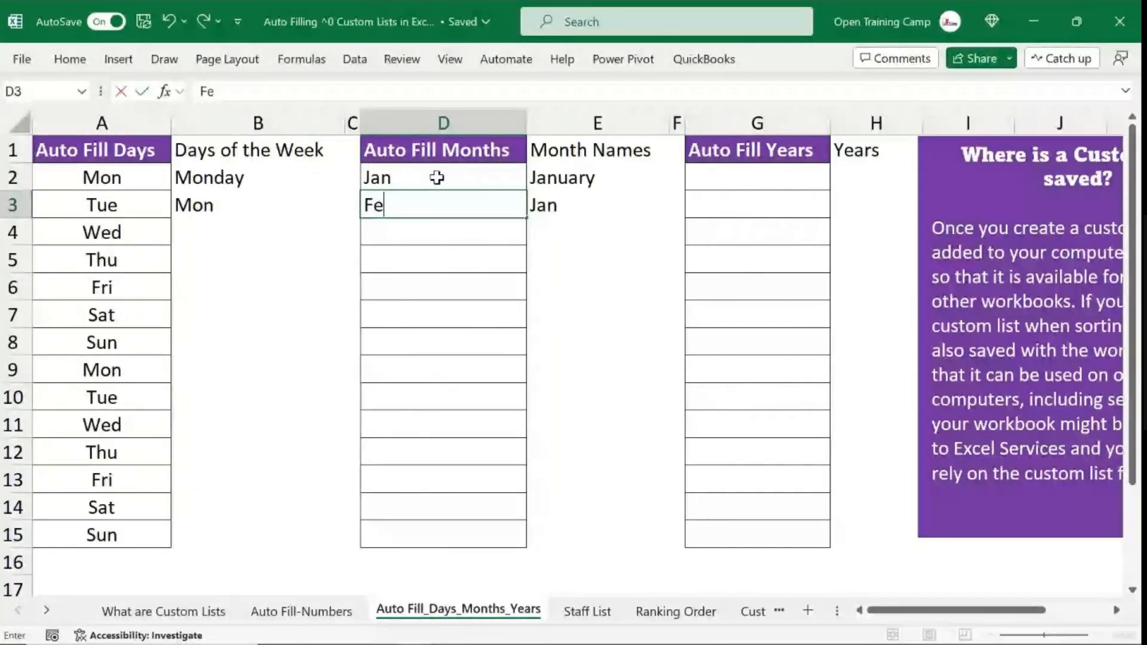
key(Return)
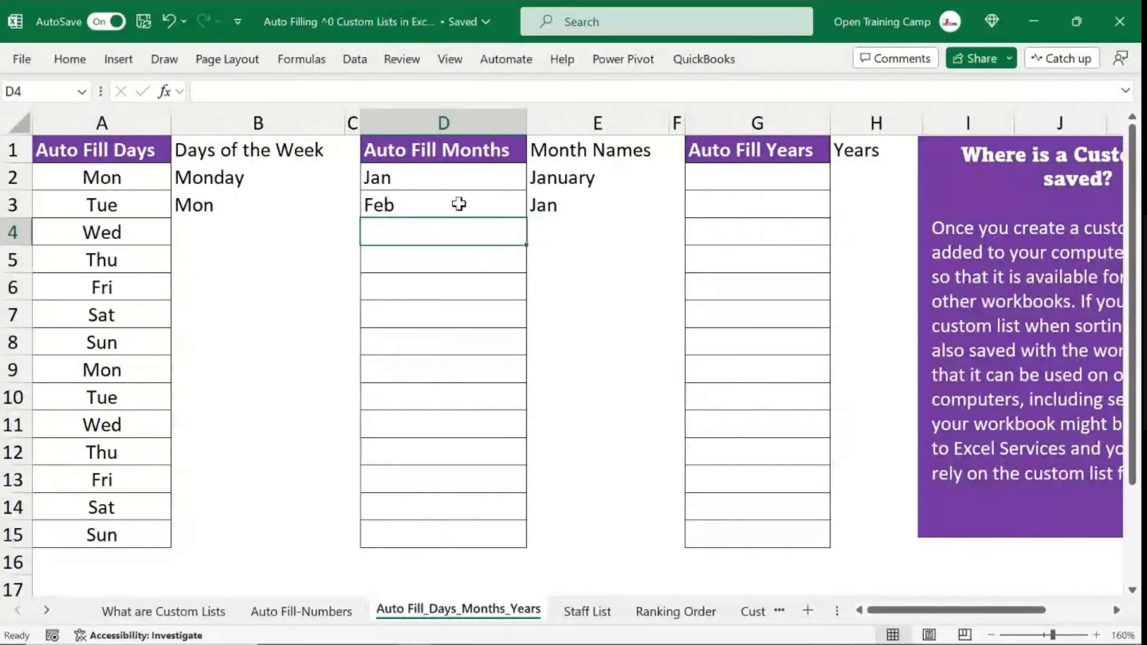
Autofill the abbreviated month names from D2:D3 down to D15.
drag(453, 179, 457, 203)
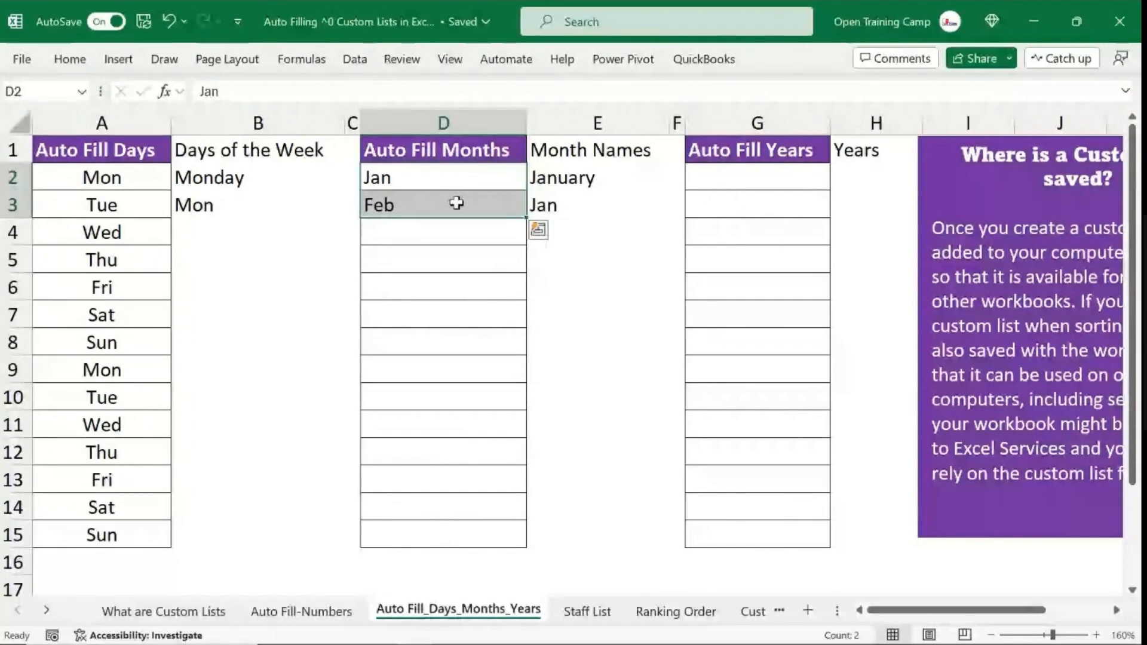
drag(525, 225, 507, 550)
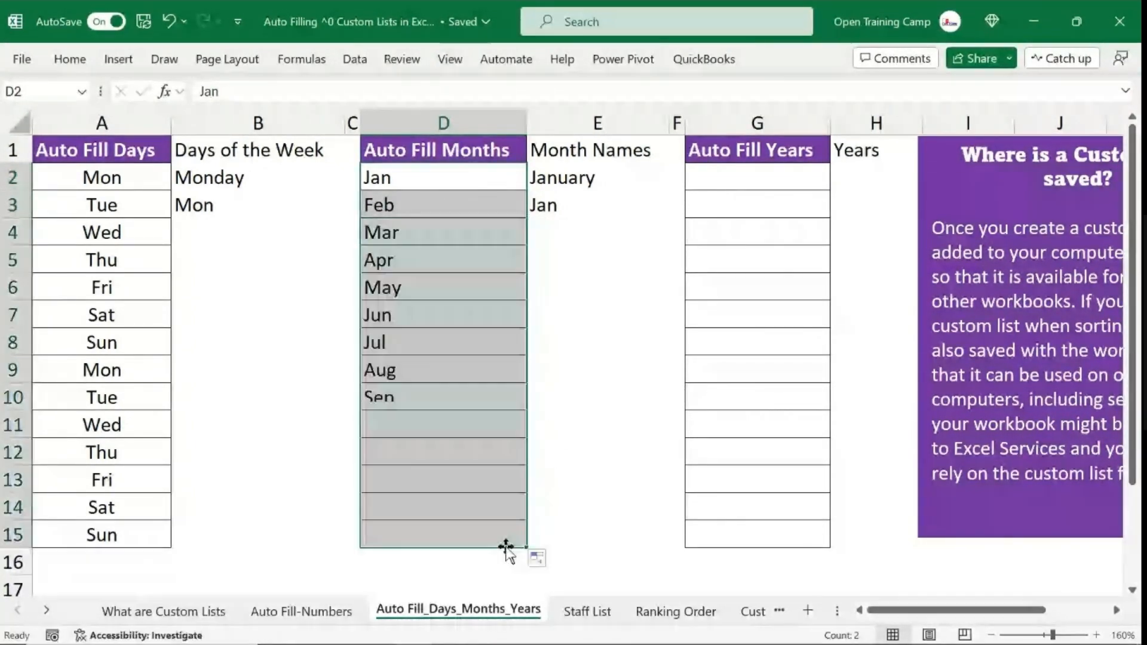
click(597, 315)
Enter the years 2011 in G2 and 2012 in G3 of the Auto Fill Years column.
click(712, 173)
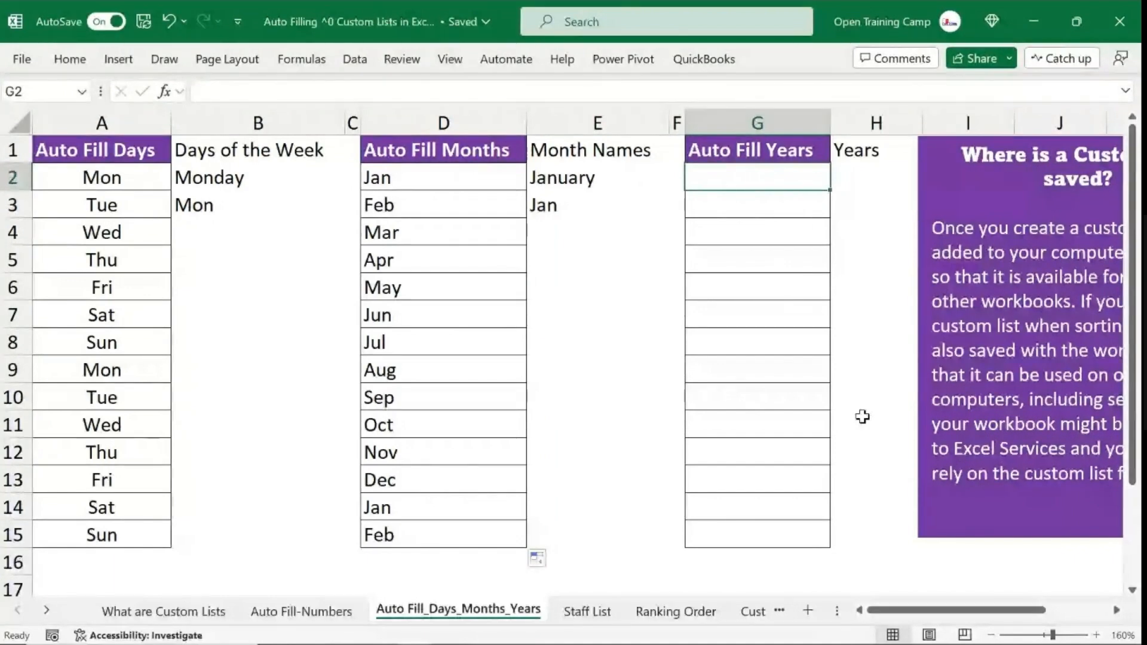
text(20)
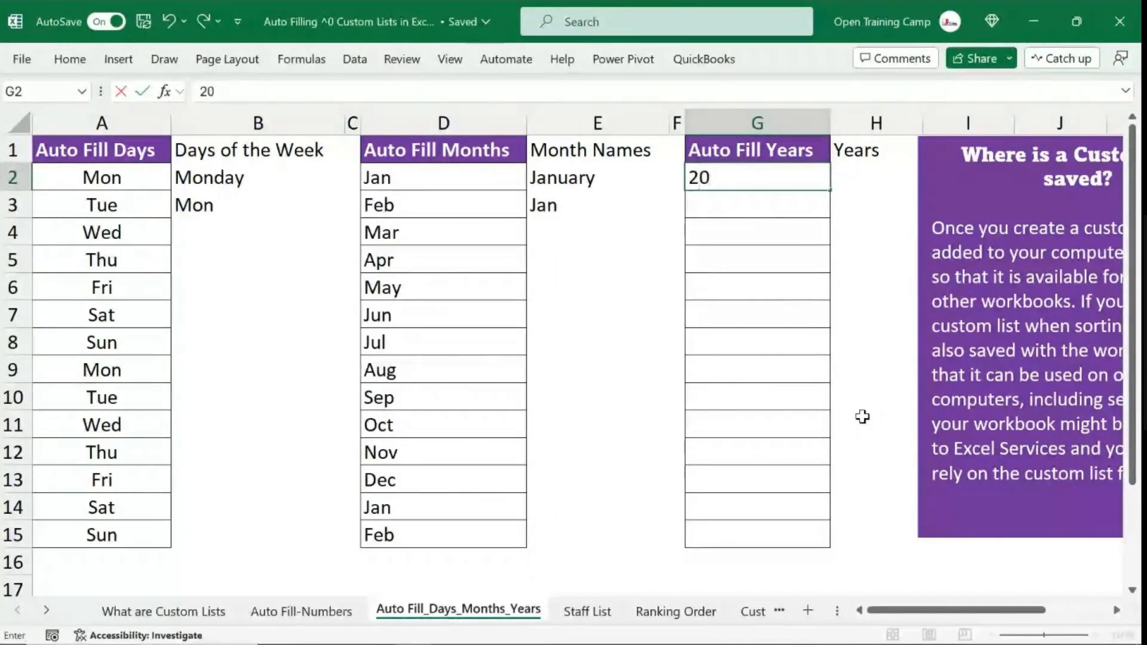
text(11)
key(Return)
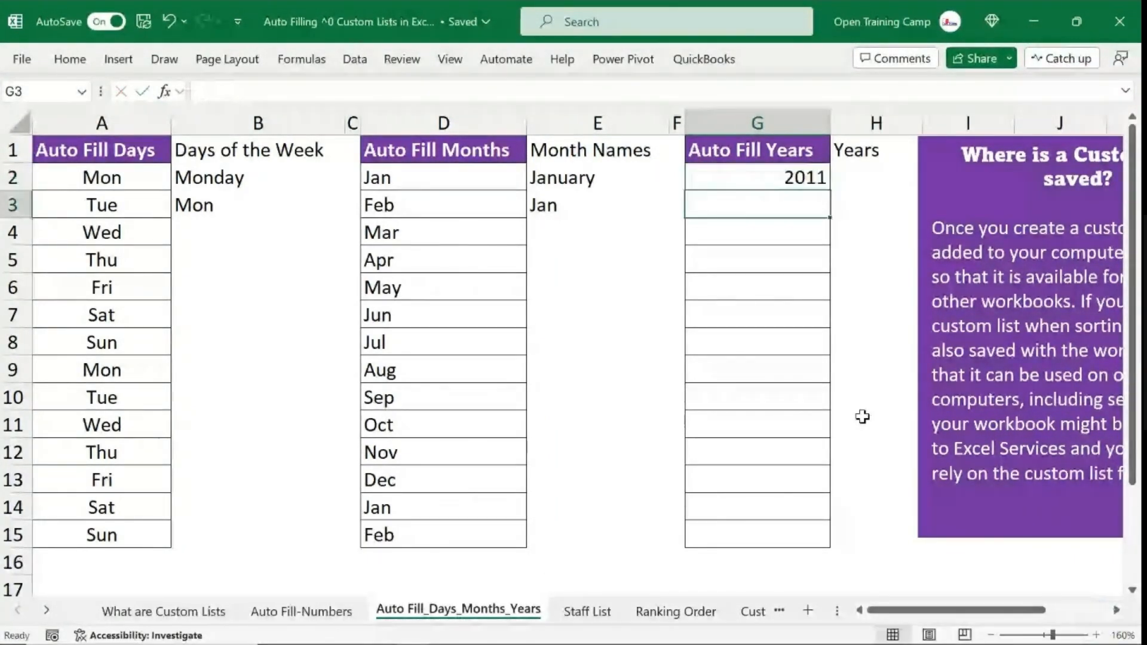
text(2012)
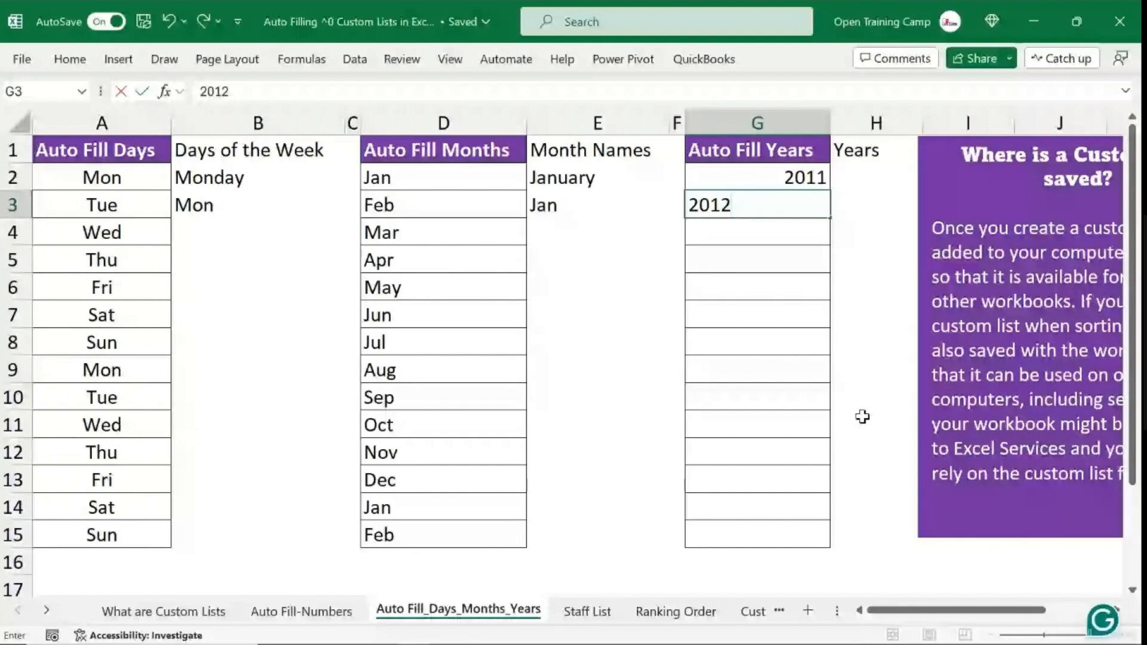
key(Return)
Autofill the years from G2:G3 down to G15, review the filled range and clear it.
drag(772, 176, 768, 207)
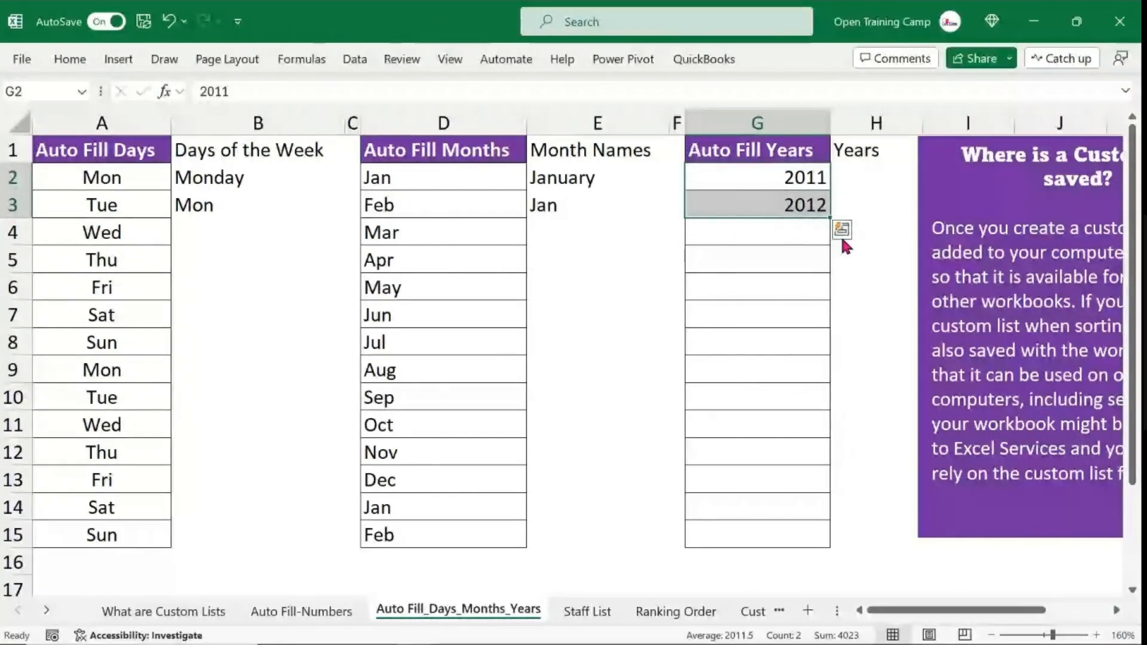
drag(829, 219, 824, 545)
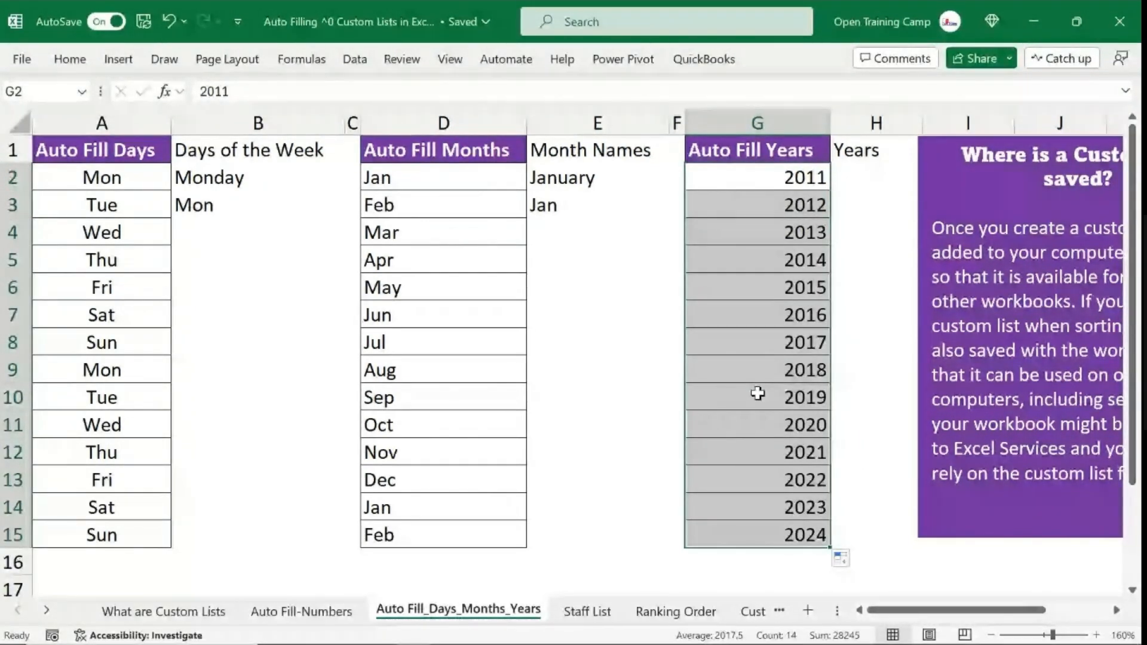
click(774, 208)
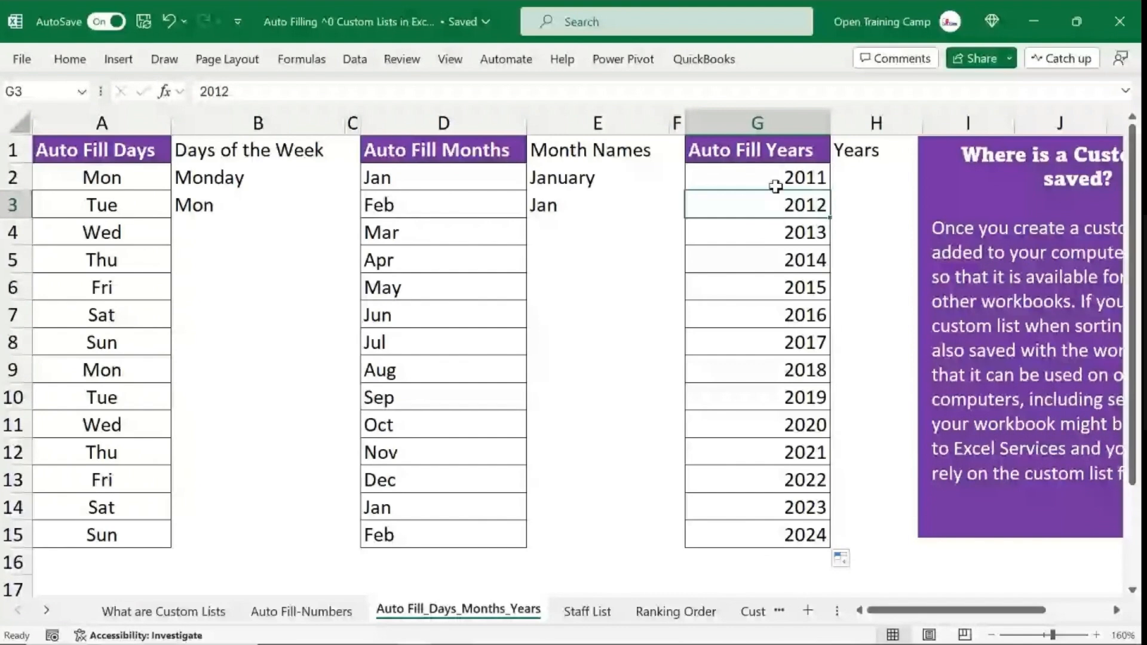
drag(775, 187, 762, 521)
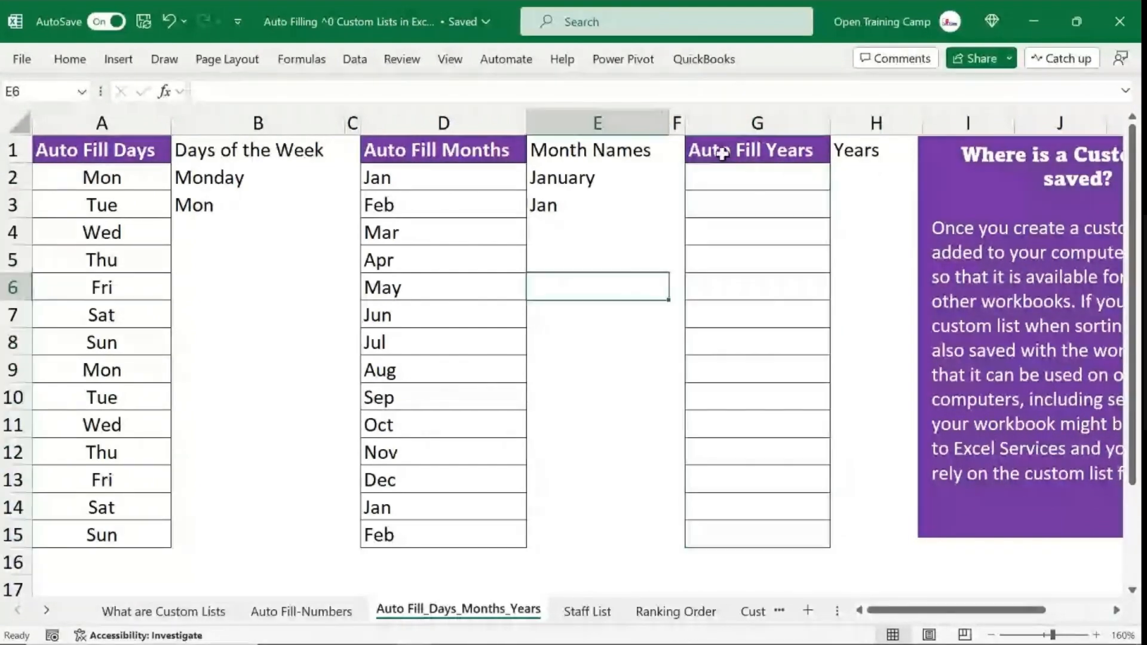
Enter the formula =SEQUENCE(15,,2024,1) in G2 to generate 15 consecutive years starting from 2024.
click(719, 178)
text(=sequ)
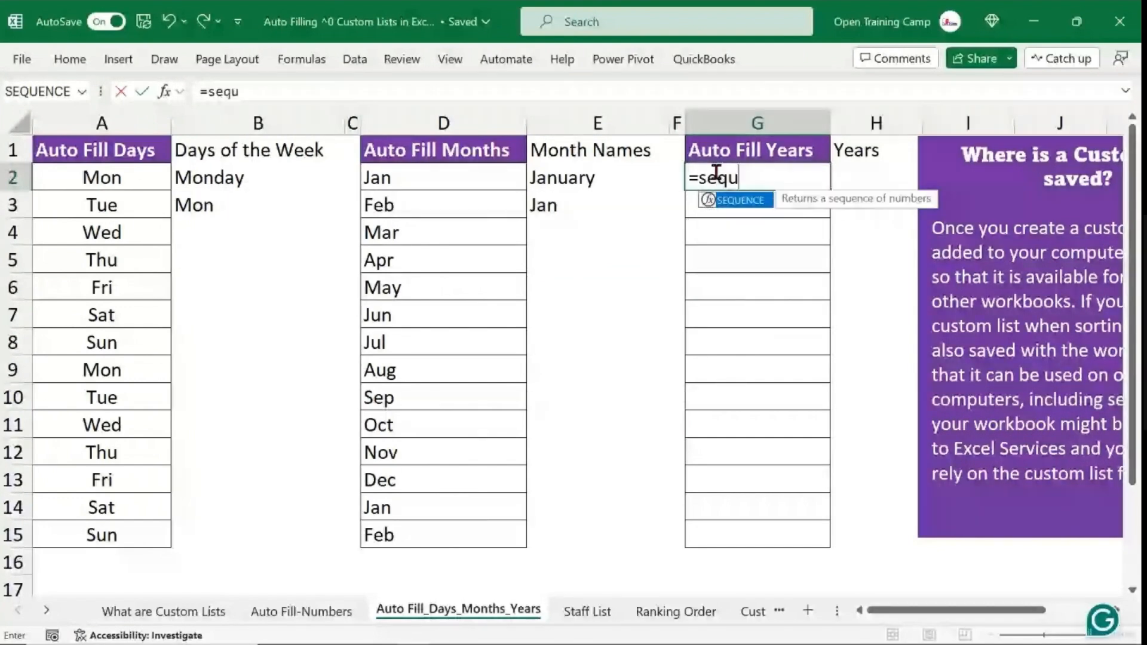
key(Tab)
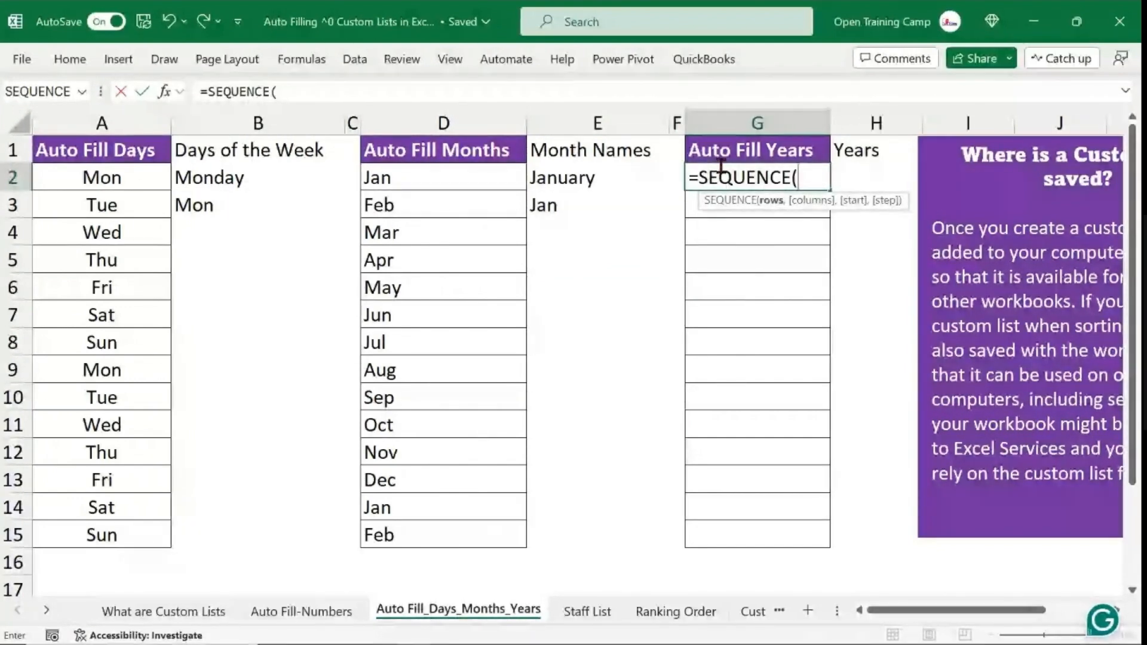
text(15)
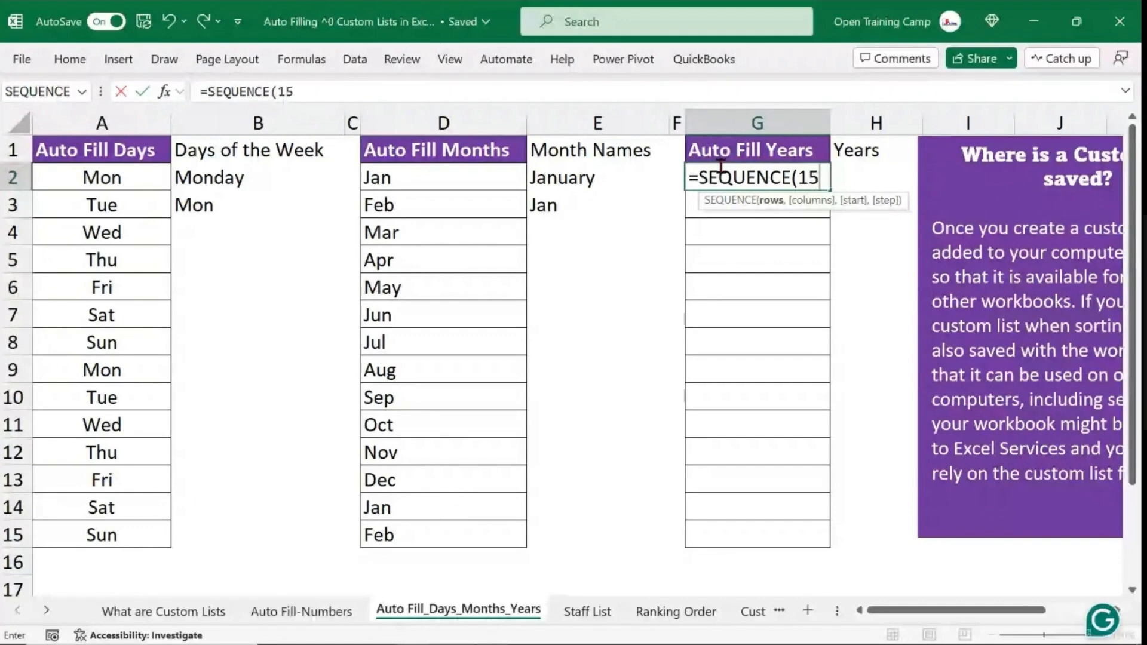
text(,,)
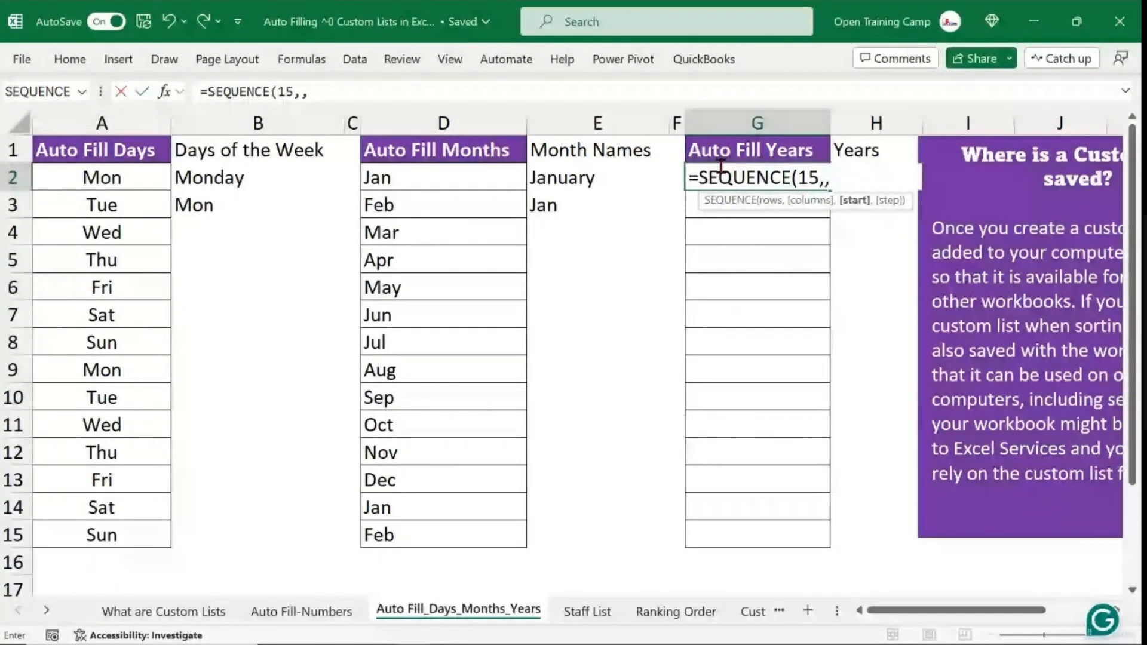
text(2024)
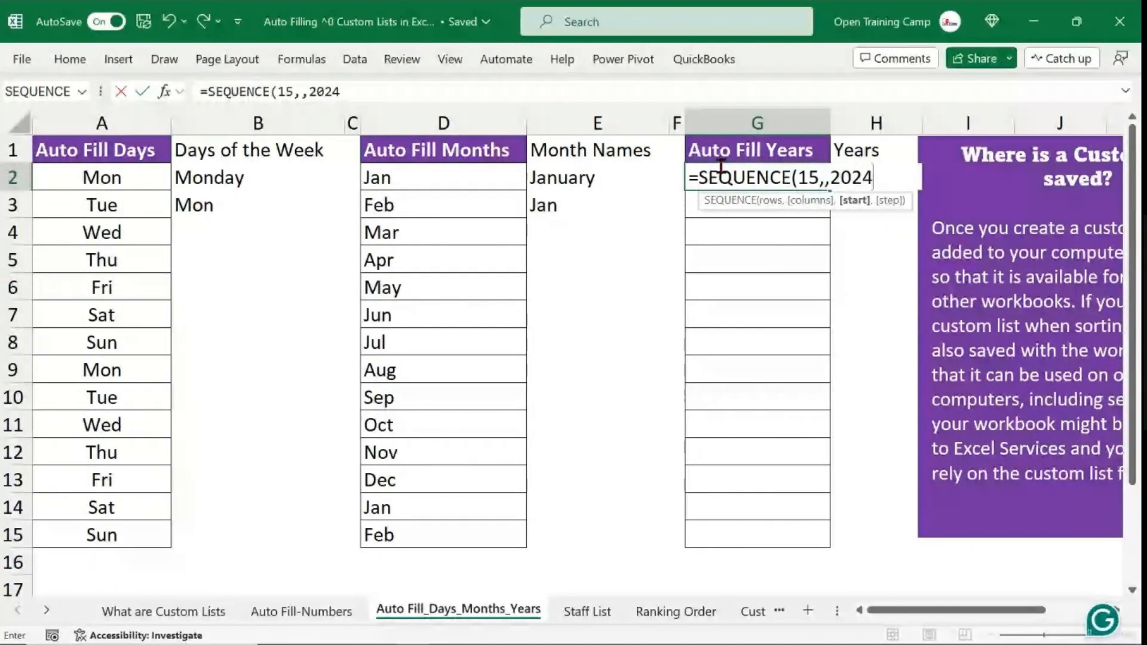
text(,1)
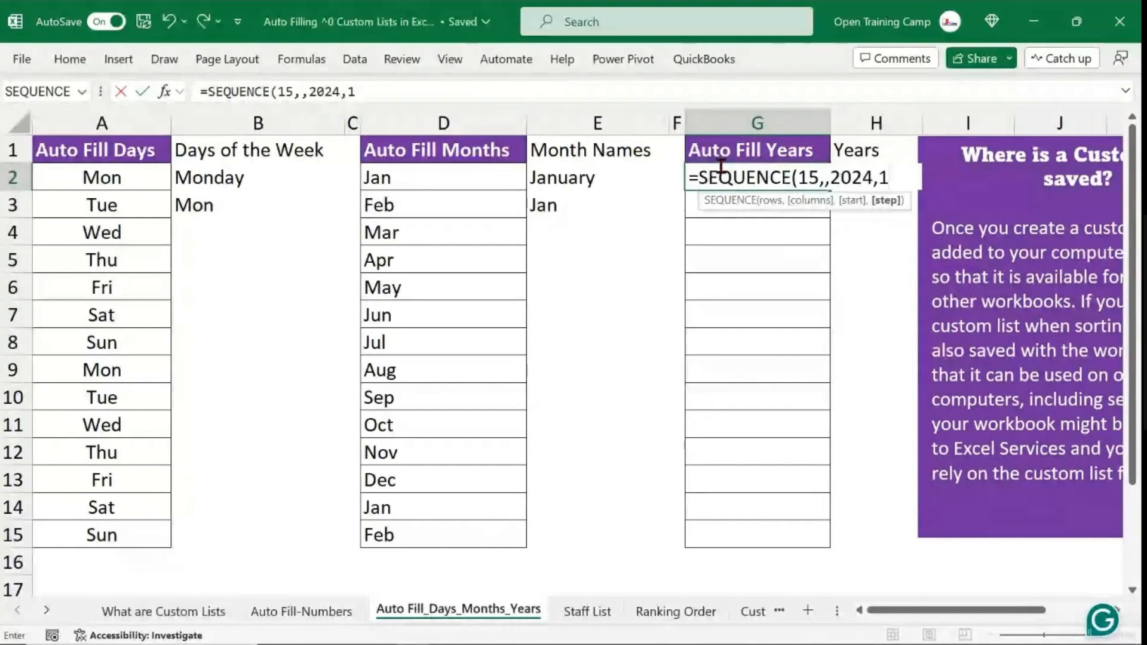
text())
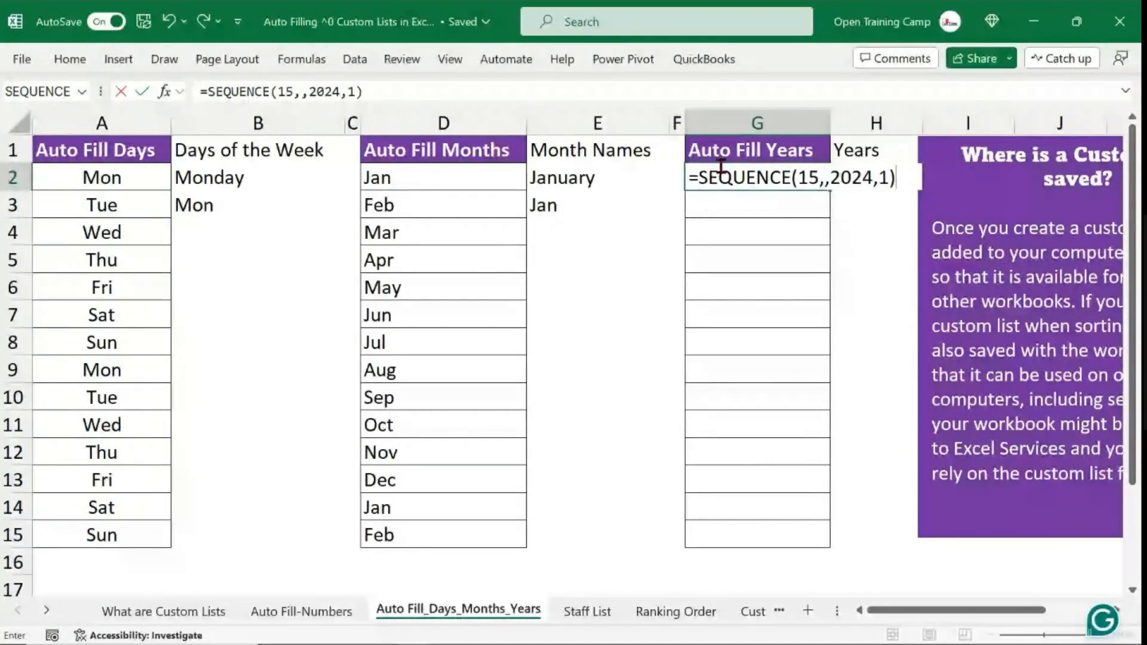
key(Return)
click(641, 305)
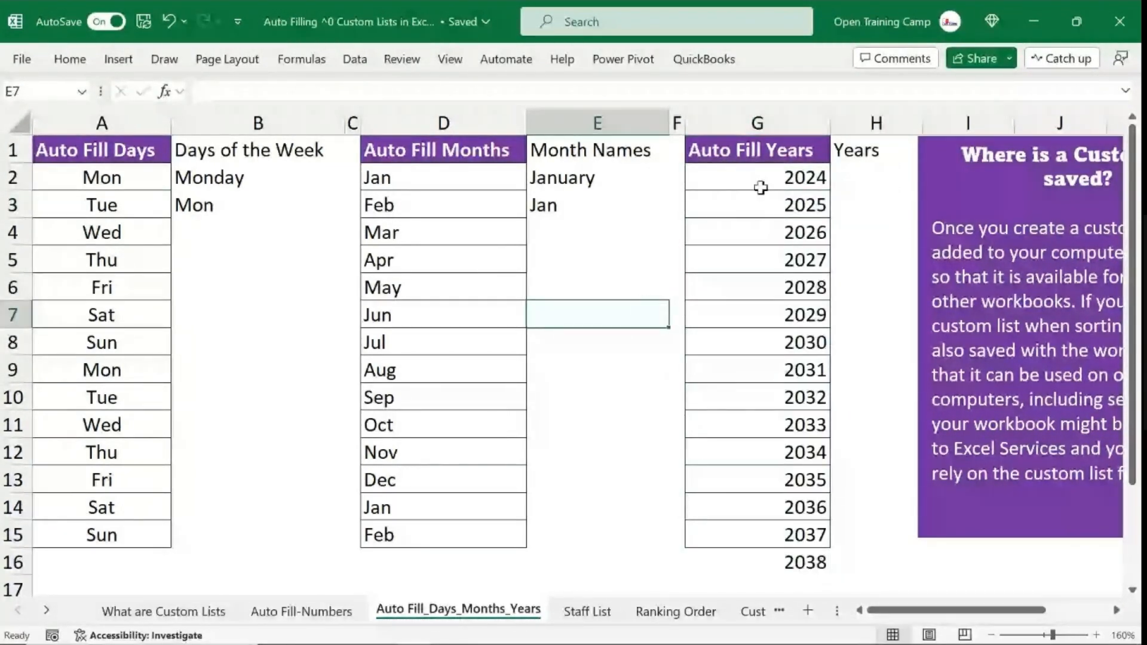
Review the years generated by the SEQUENCE formula down the whole of column G.
click(768, 122)
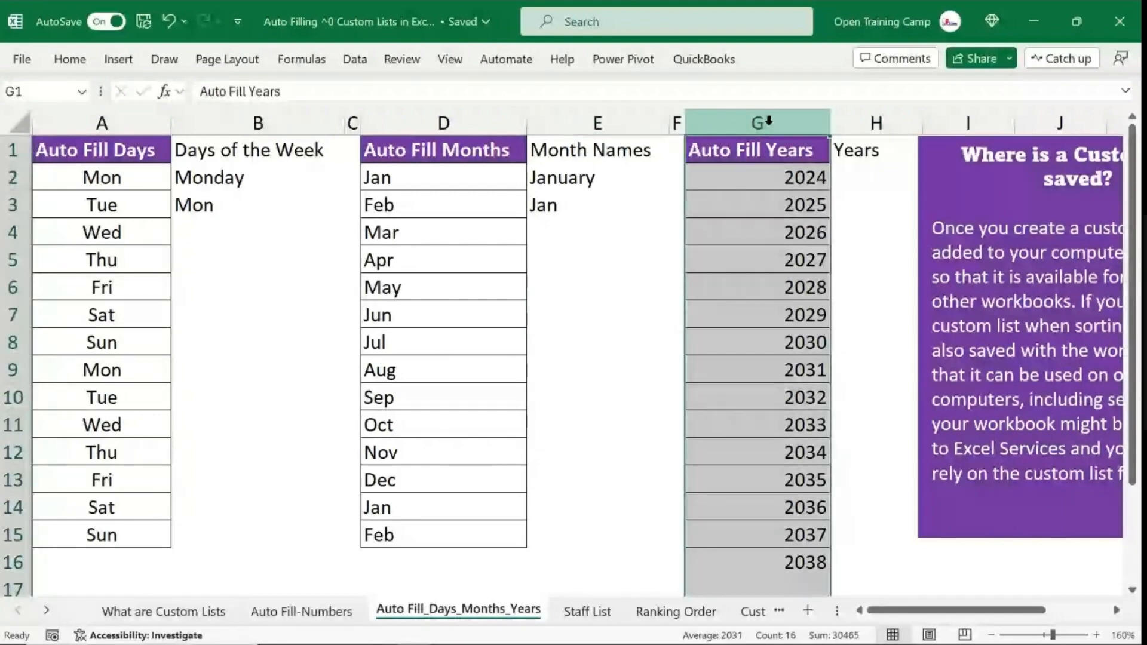
key(Down)
scroll(786, 473, down, 2)
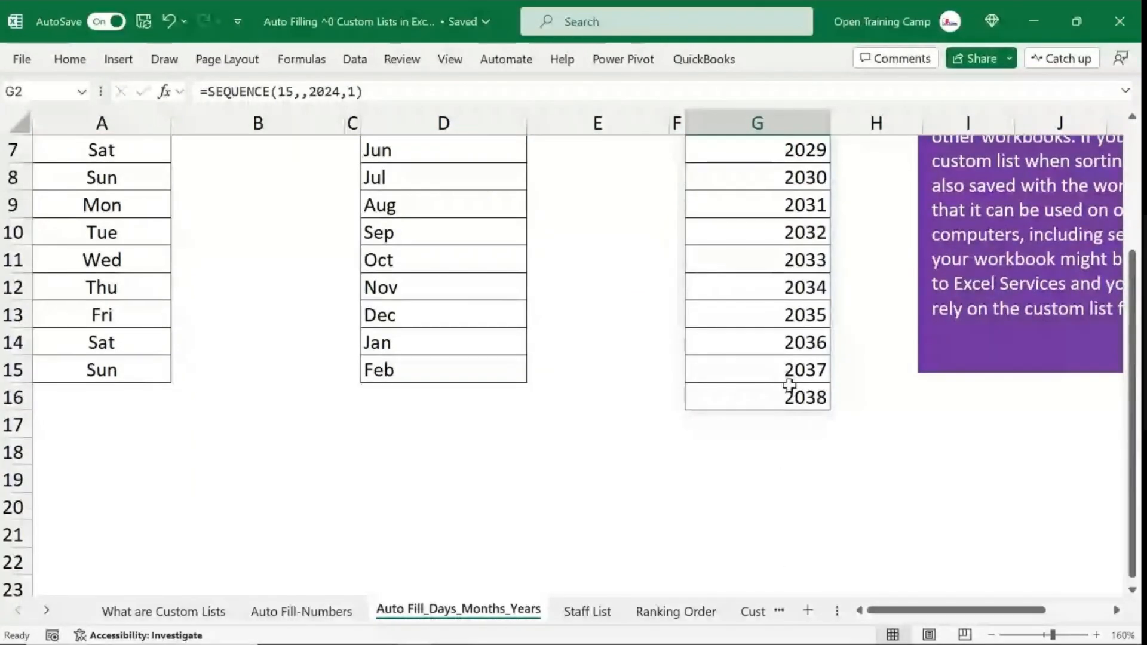
click(780, 457)
scroll(779, 457, up, 2)
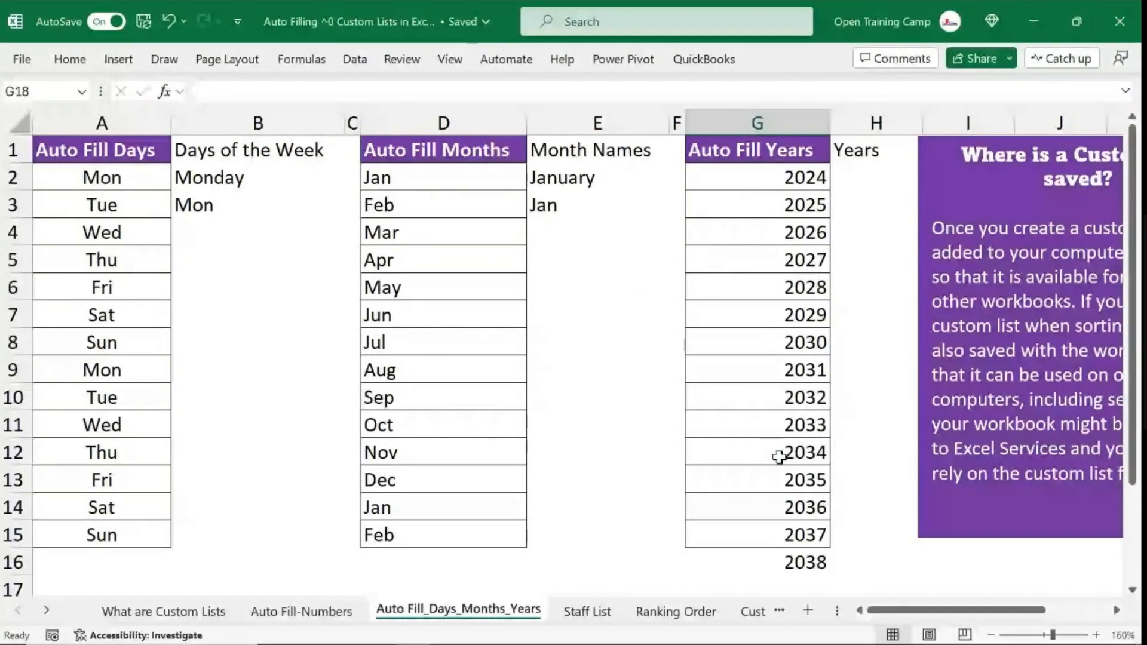
Revisit the What are Custom Lists and Auto Fill-Numbers sheets and review the day and month columns on Auto Fill_Days_Months_Years.
click(198, 611)
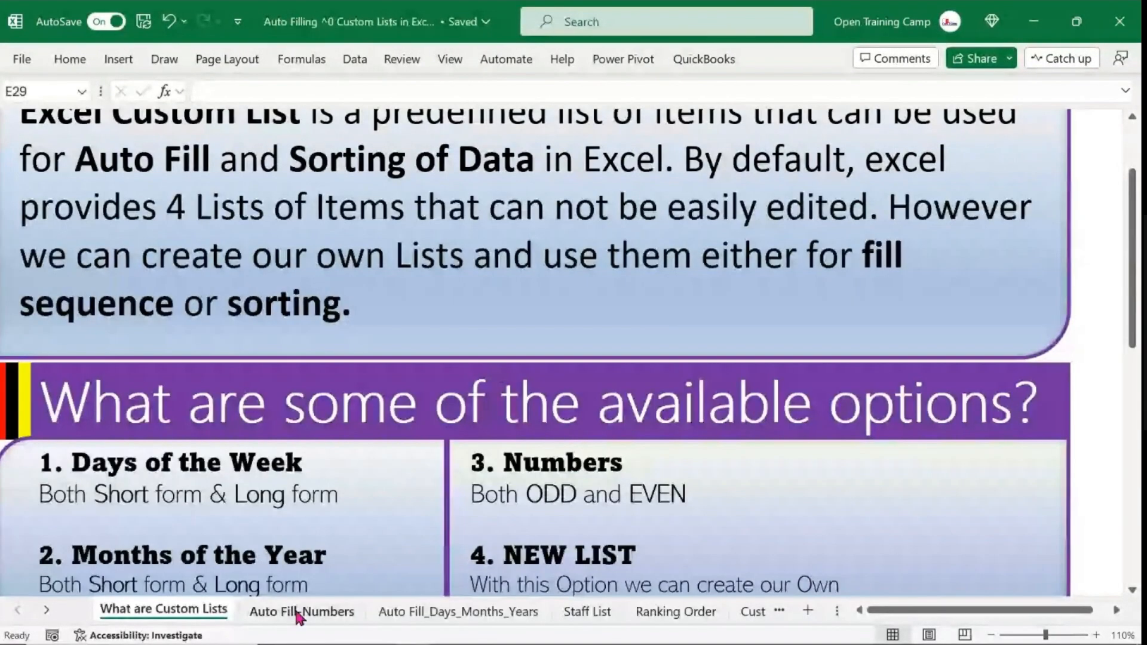
click(300, 612)
click(430, 611)
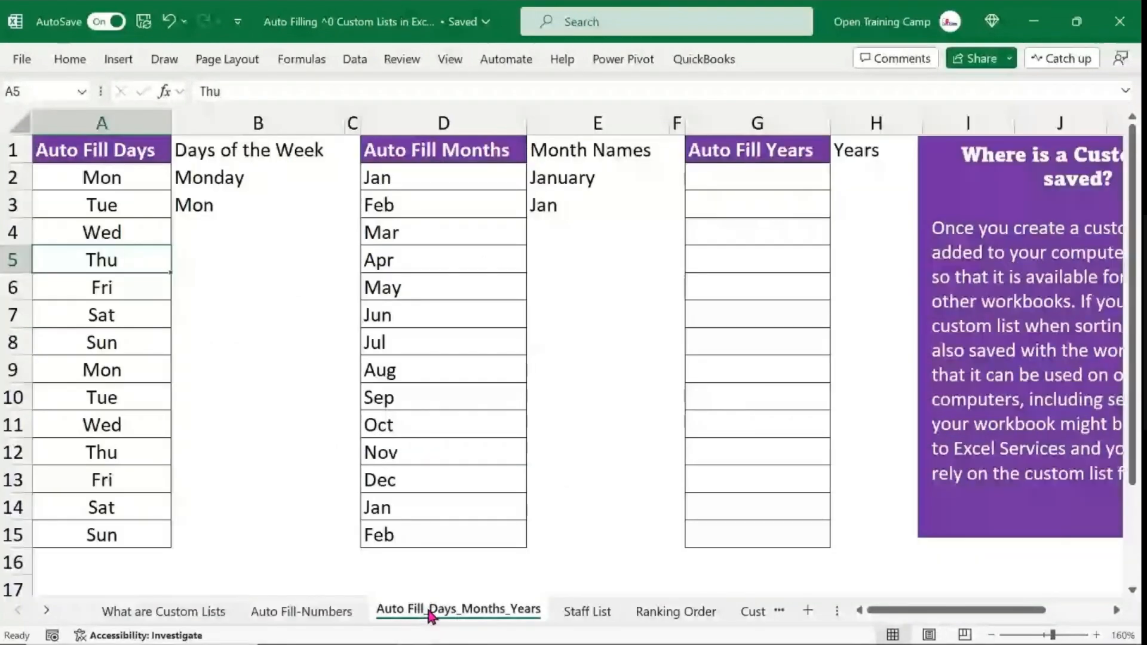
click(586, 360)
drag(96, 150, 799, 534)
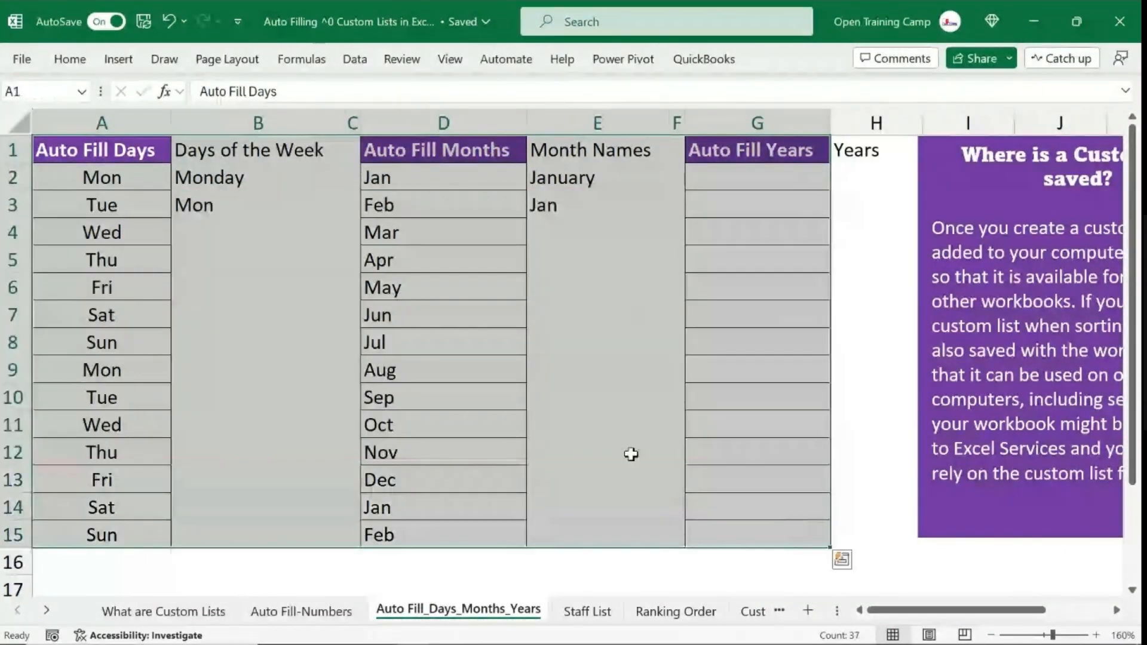
click(128, 230)
drag(444, 160, 451, 399)
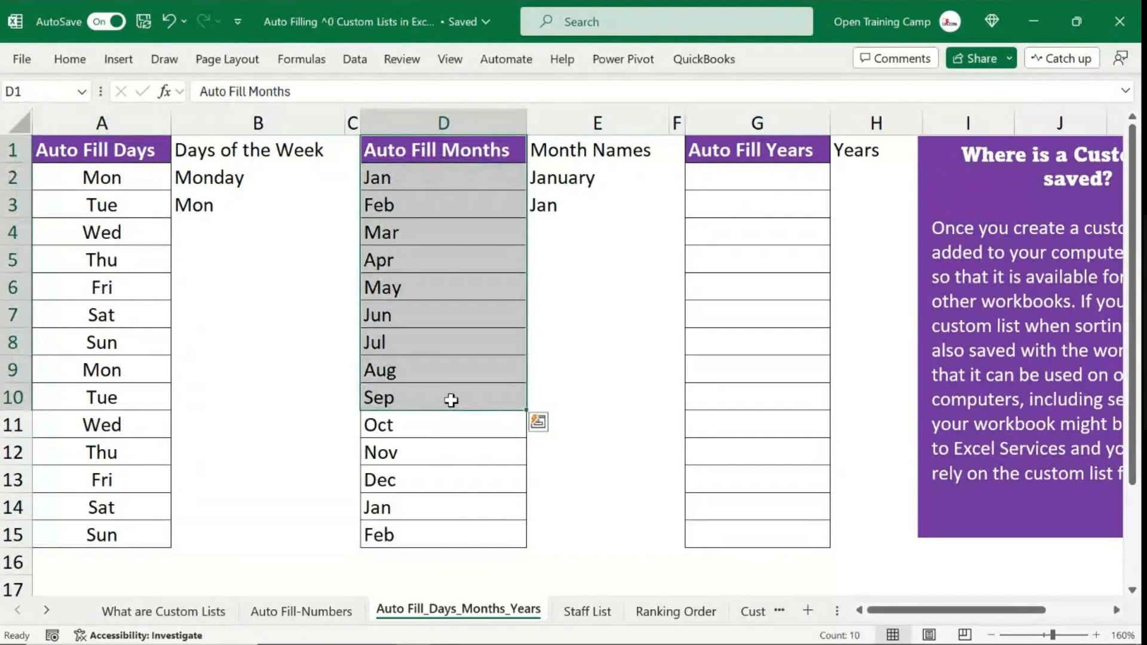
click(613, 305)
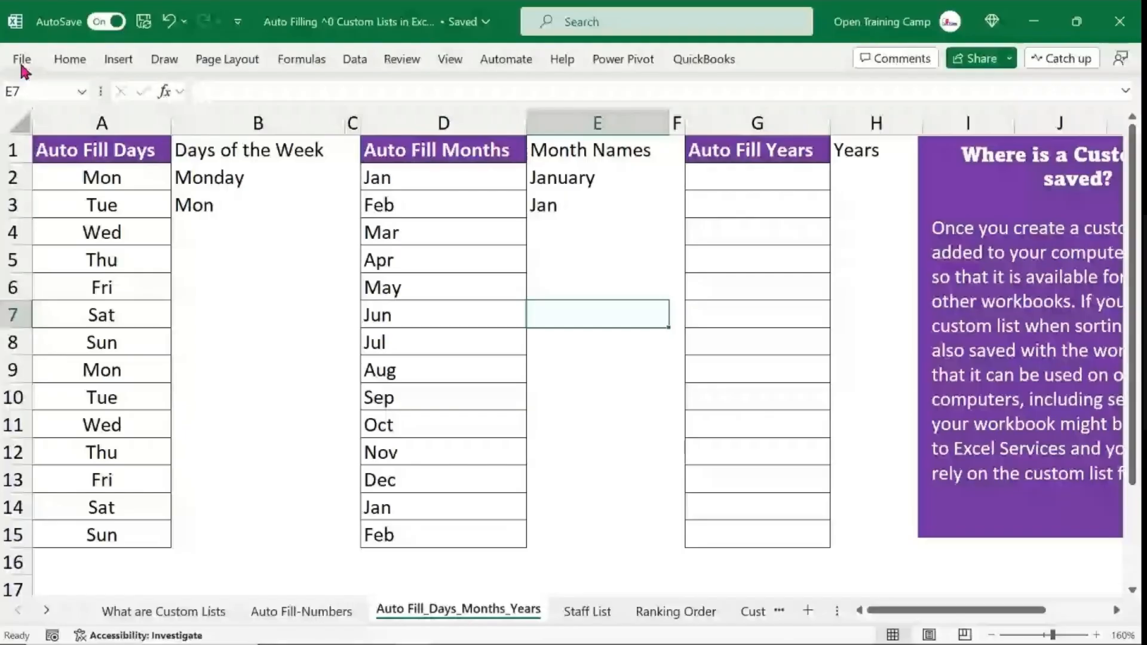
Open the Custom Lists editor from the General section of Excel's advanced options.
click(70, 62)
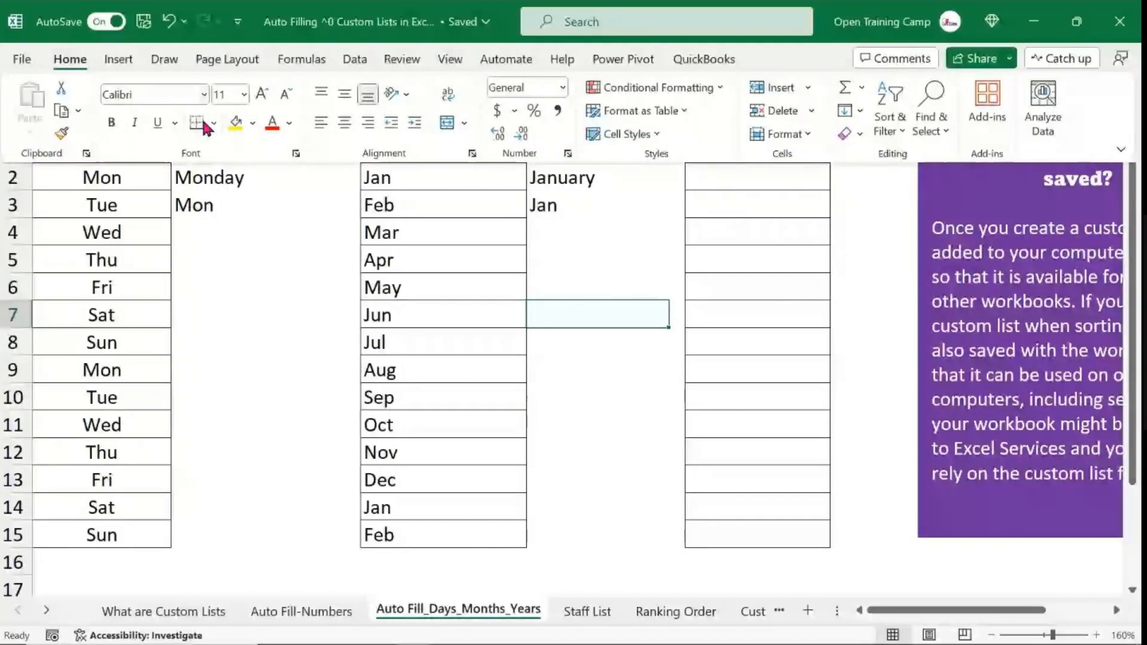
right_click(270, 148)
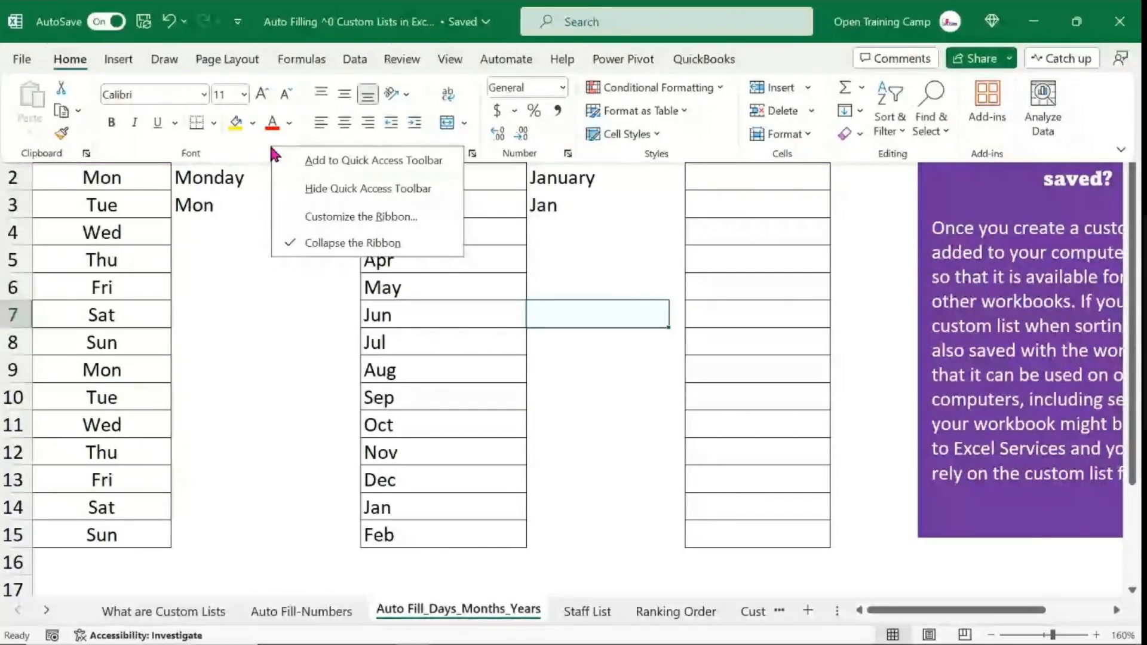
click(344, 218)
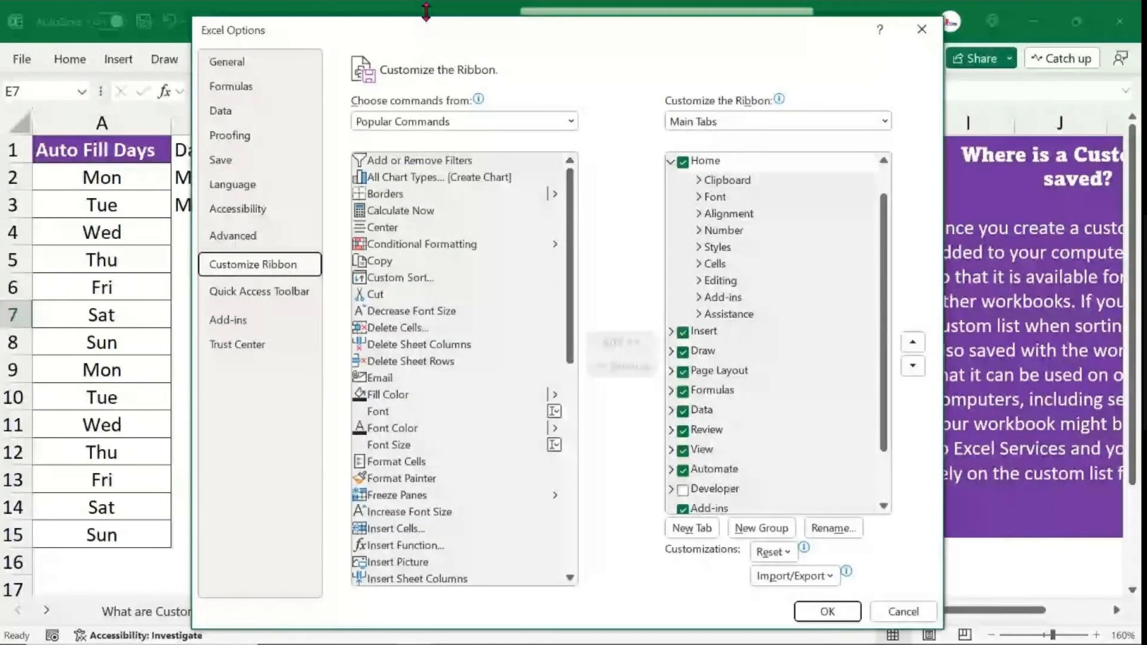
drag(426, 11, 321, 31)
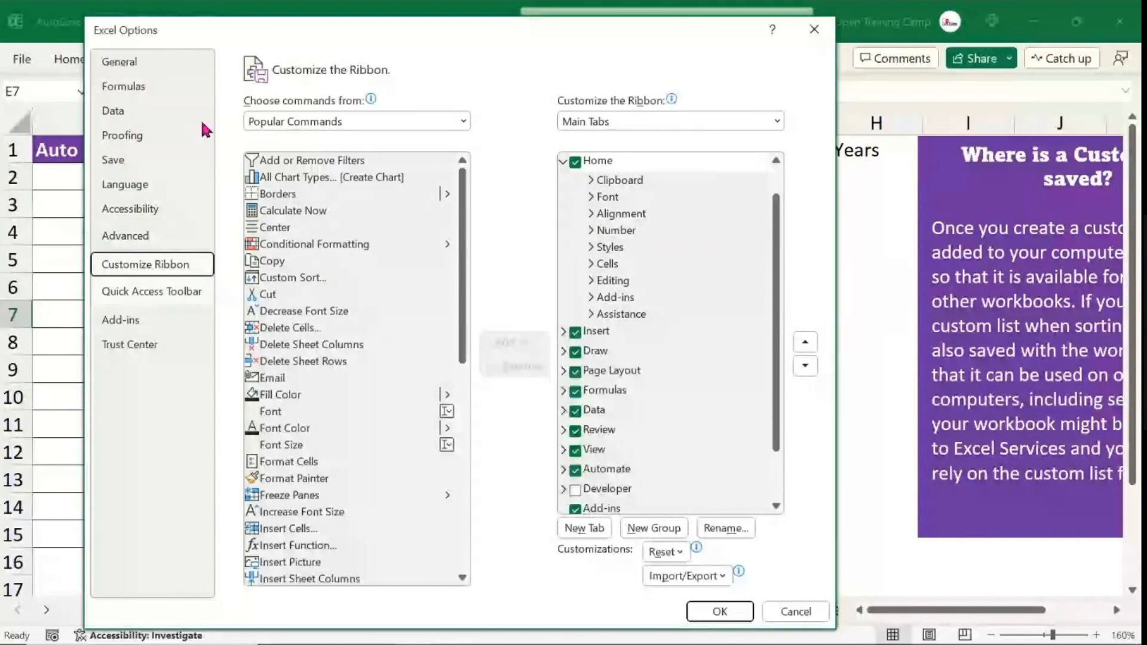
click(124, 238)
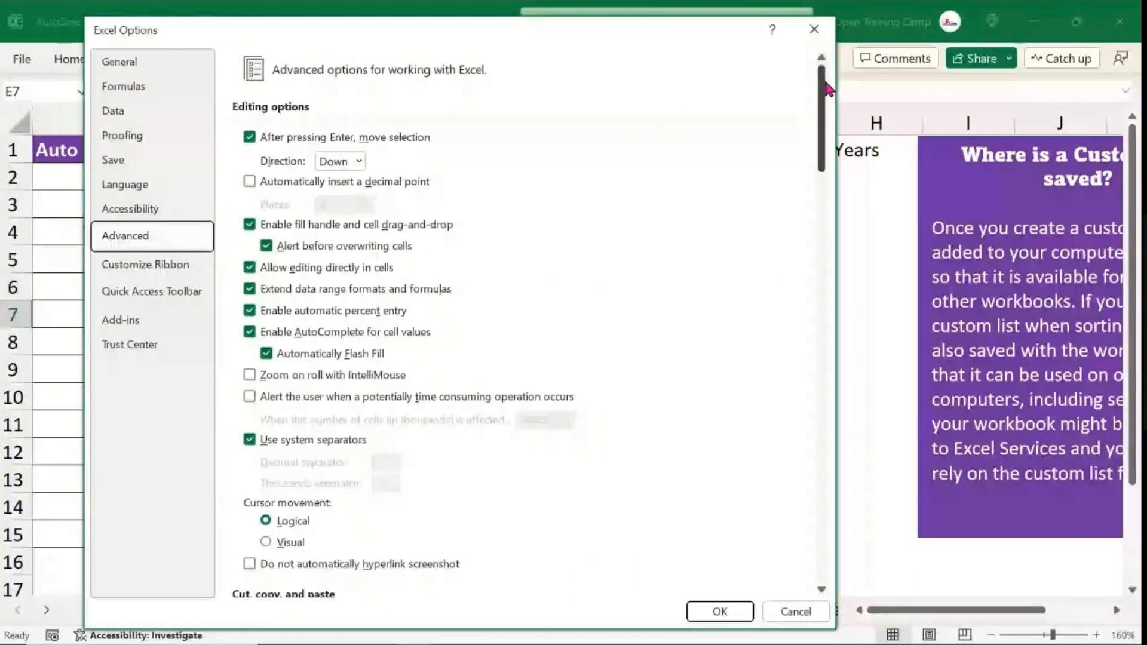
drag(823, 76, 829, 523)
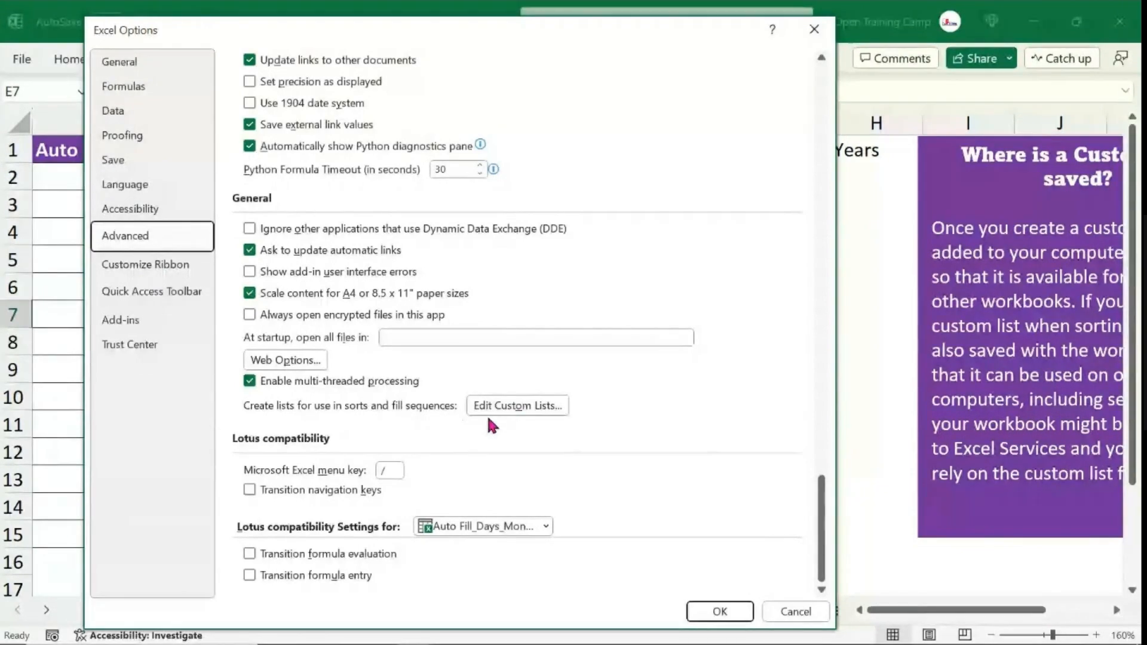
click(503, 407)
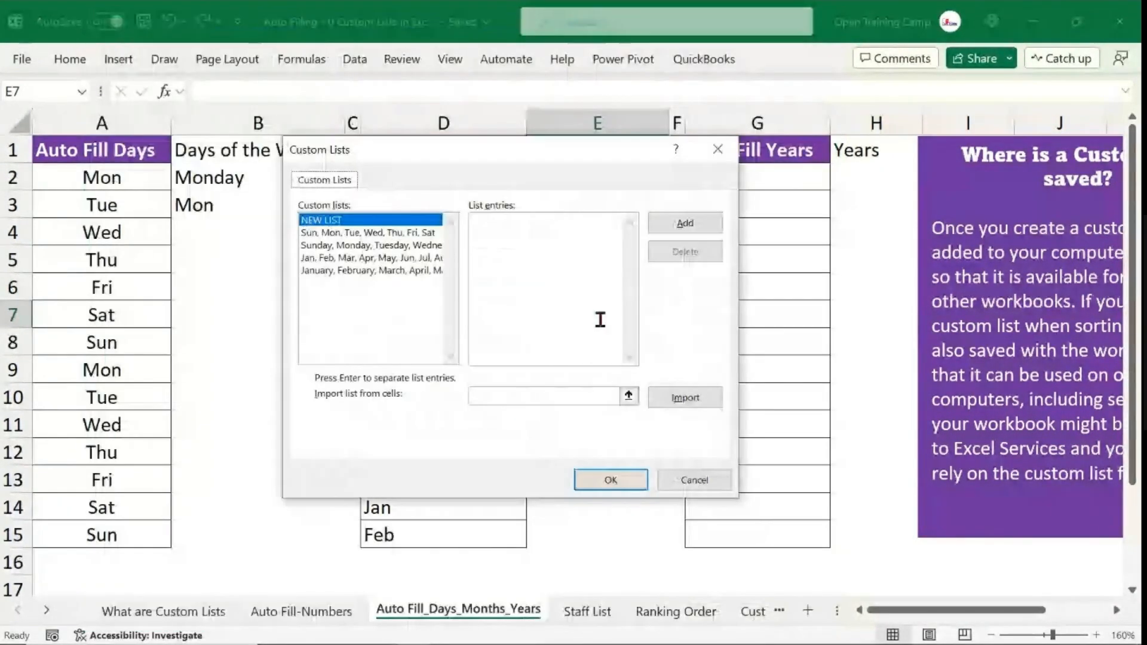
drag(476, 175, 448, 173)
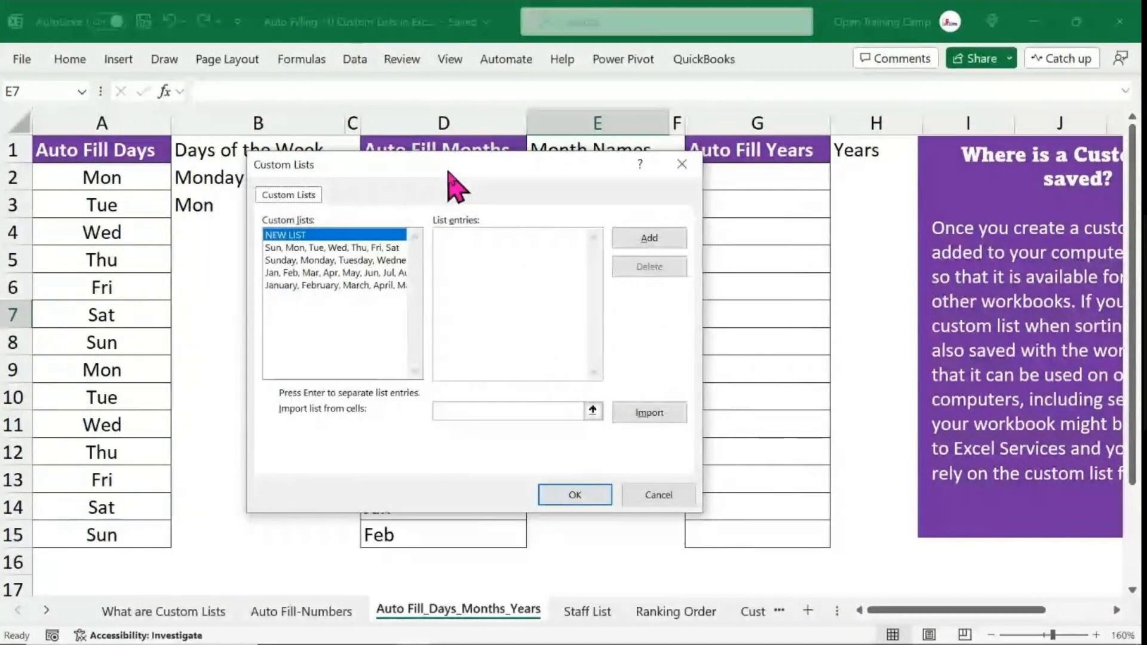
Examine the entries of the built-in short and full day-name and month-name lists, and close the Custom Lists and options dialogs.
click(305, 247)
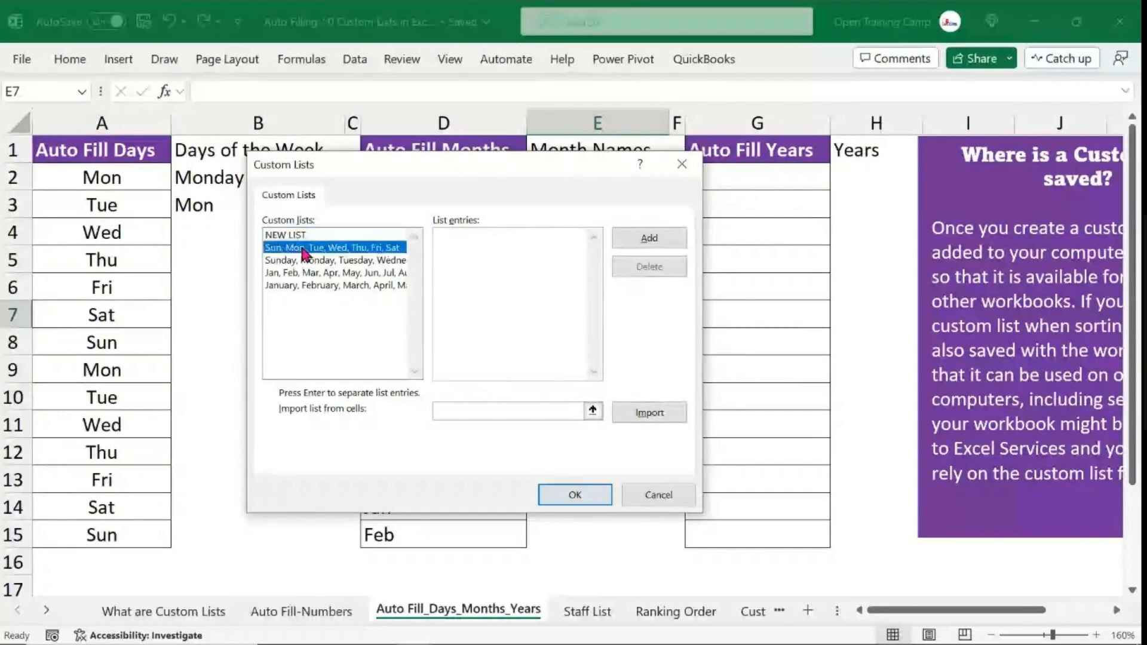
click(306, 261)
click(306, 273)
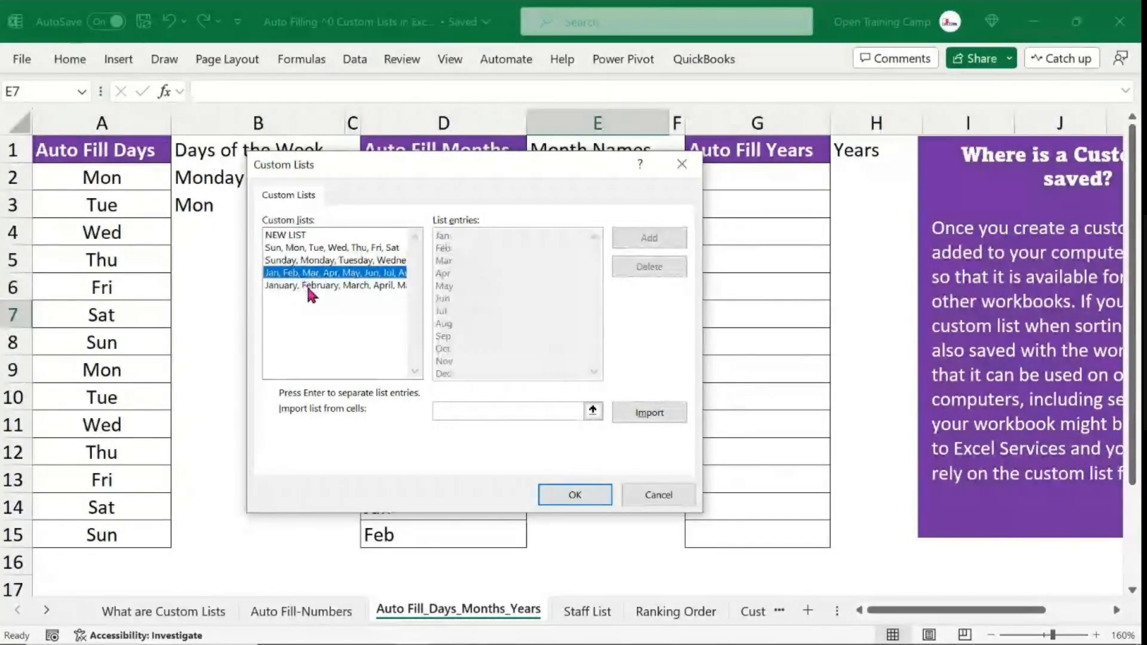
click(307, 285)
click(311, 261)
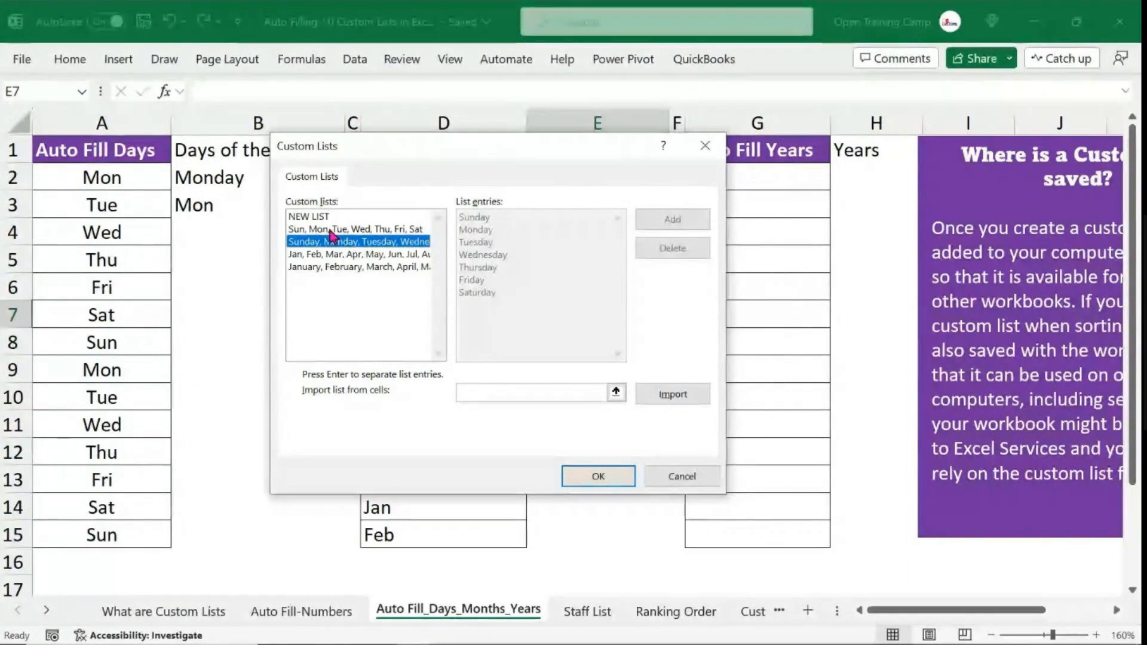
click(332, 230)
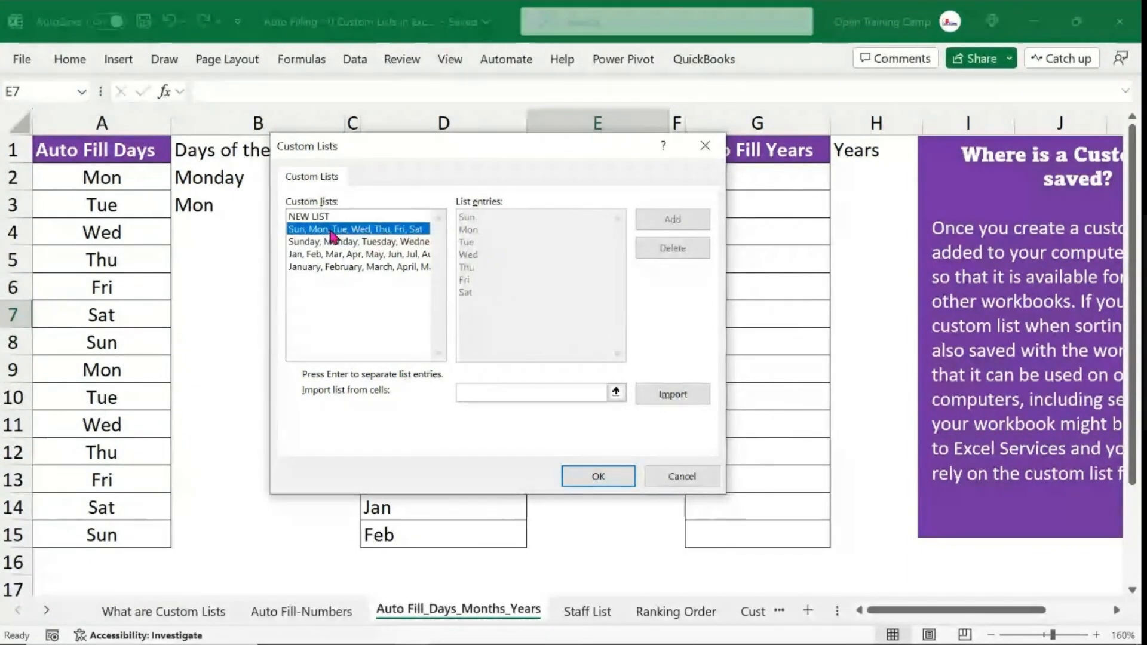
click(322, 242)
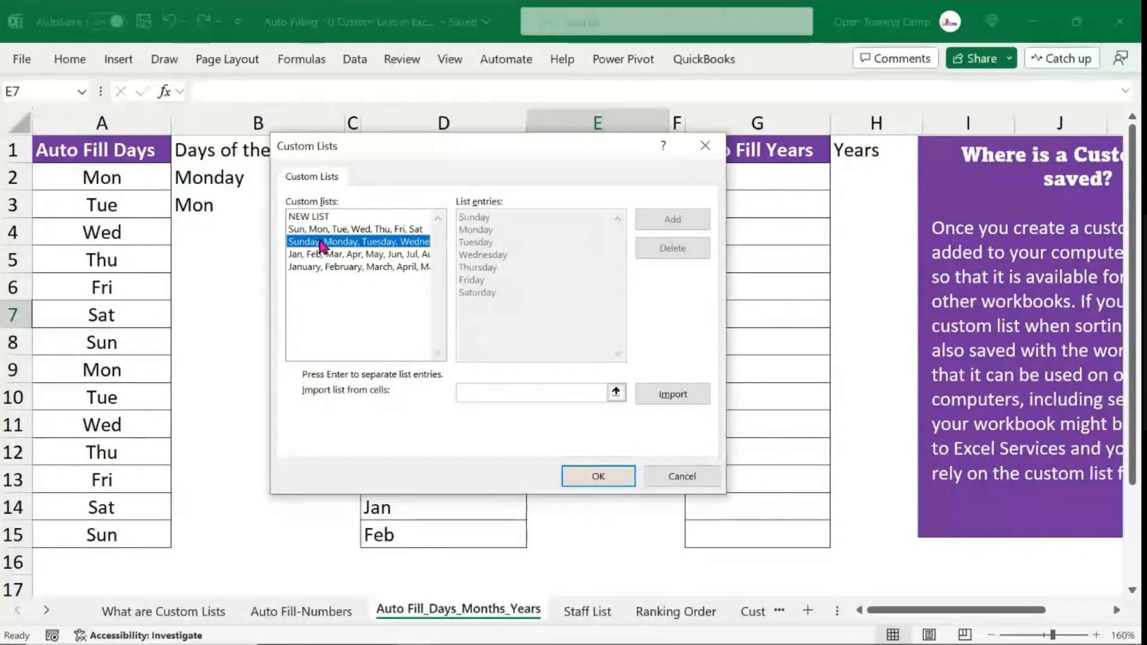
click(325, 256)
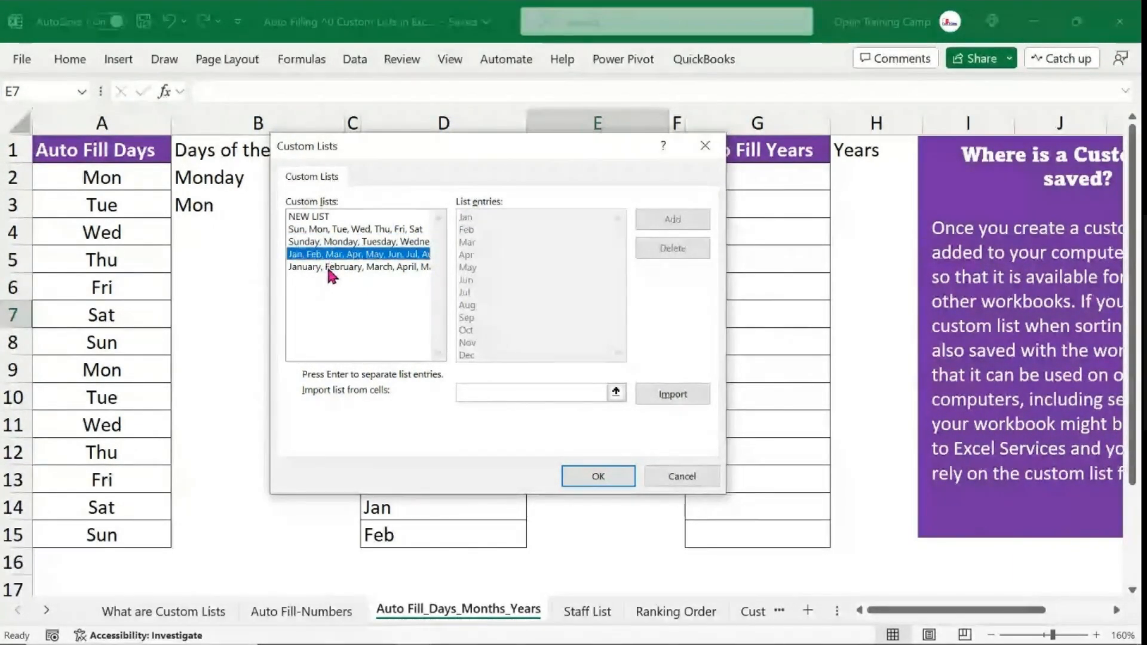
click(330, 268)
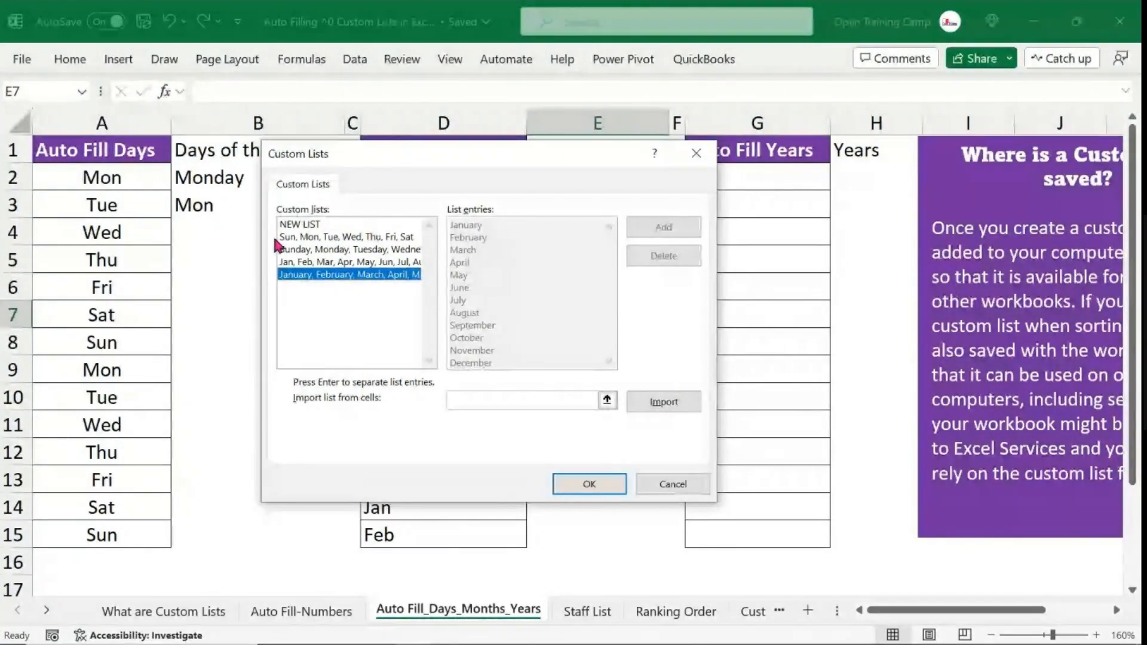
click(299, 225)
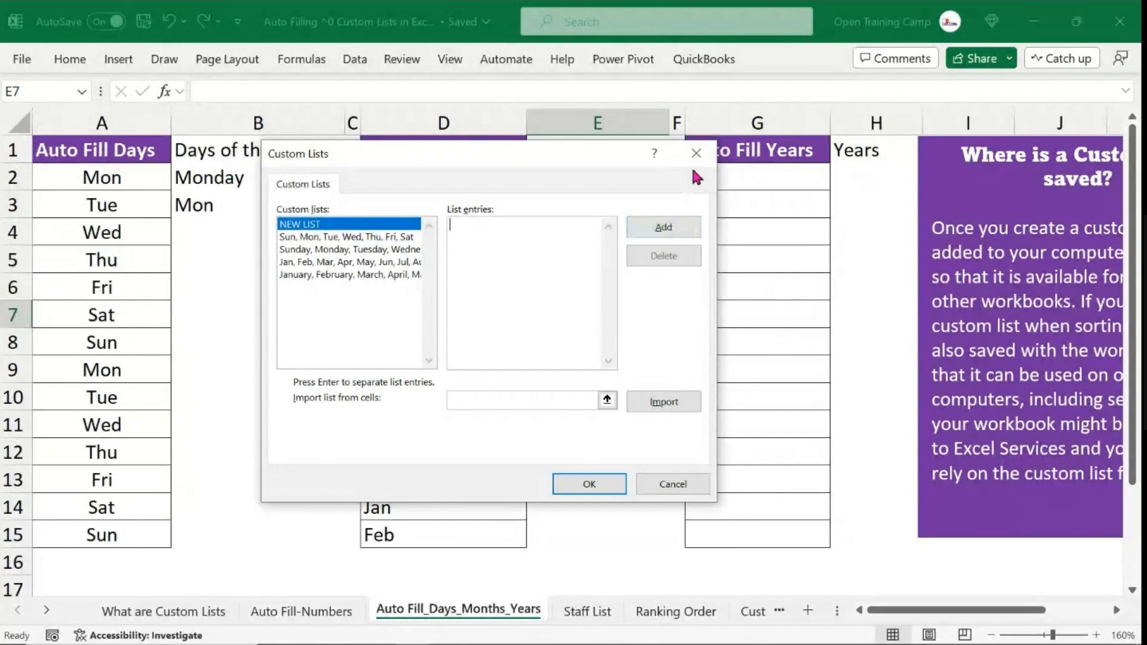
drag(514, 151, 529, 127)
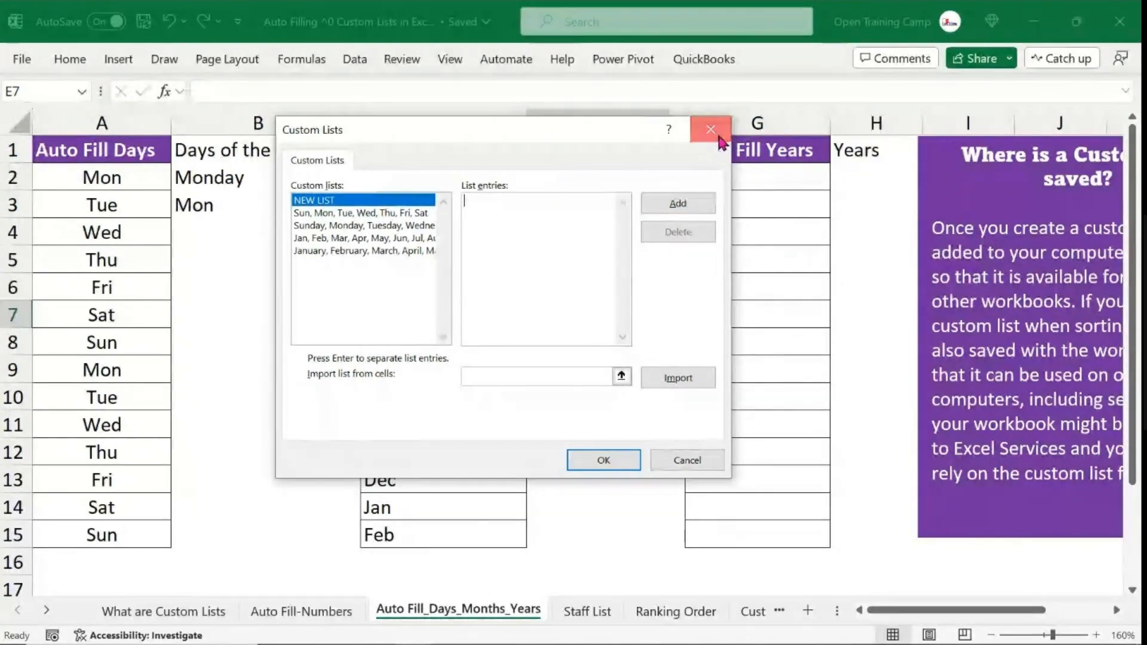
click(722, 139)
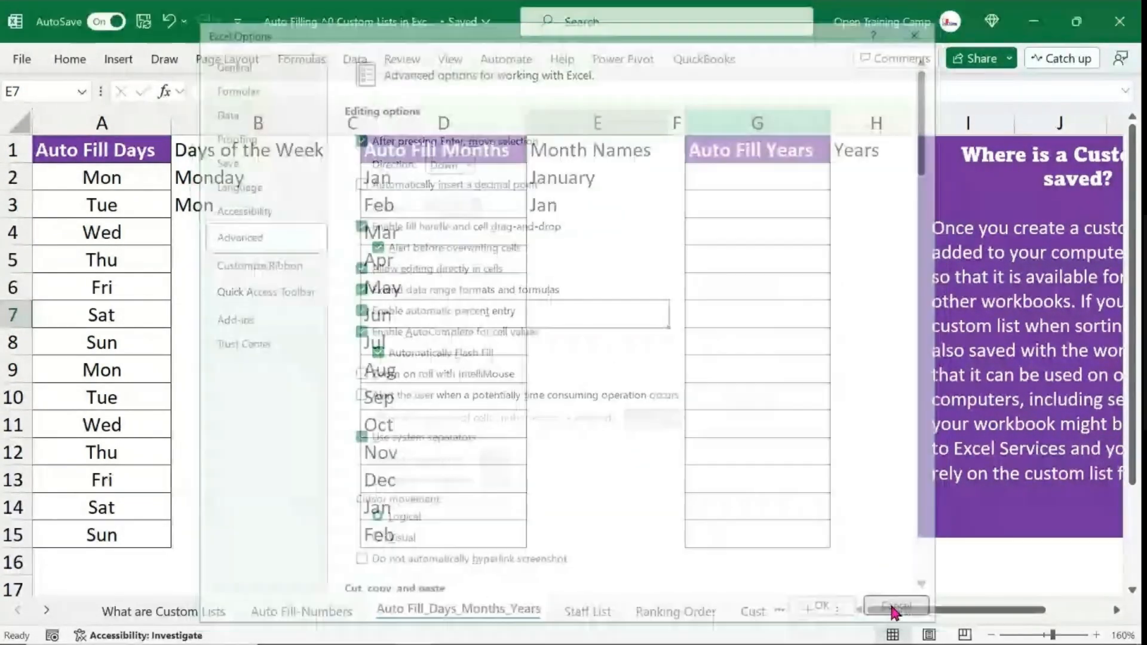
Glance at the Staff List sheet, return to Auto Fill_Days_Months_Years and reopen the Custom Lists editor from Excel's advanced options.
click(586, 611)
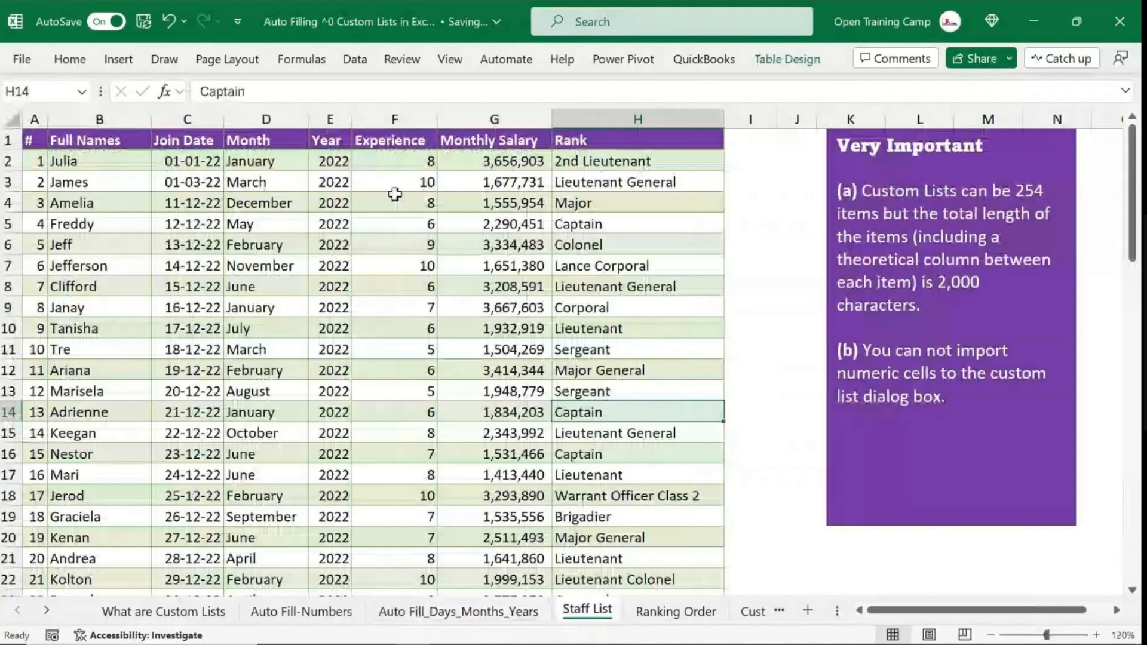
click(461, 612)
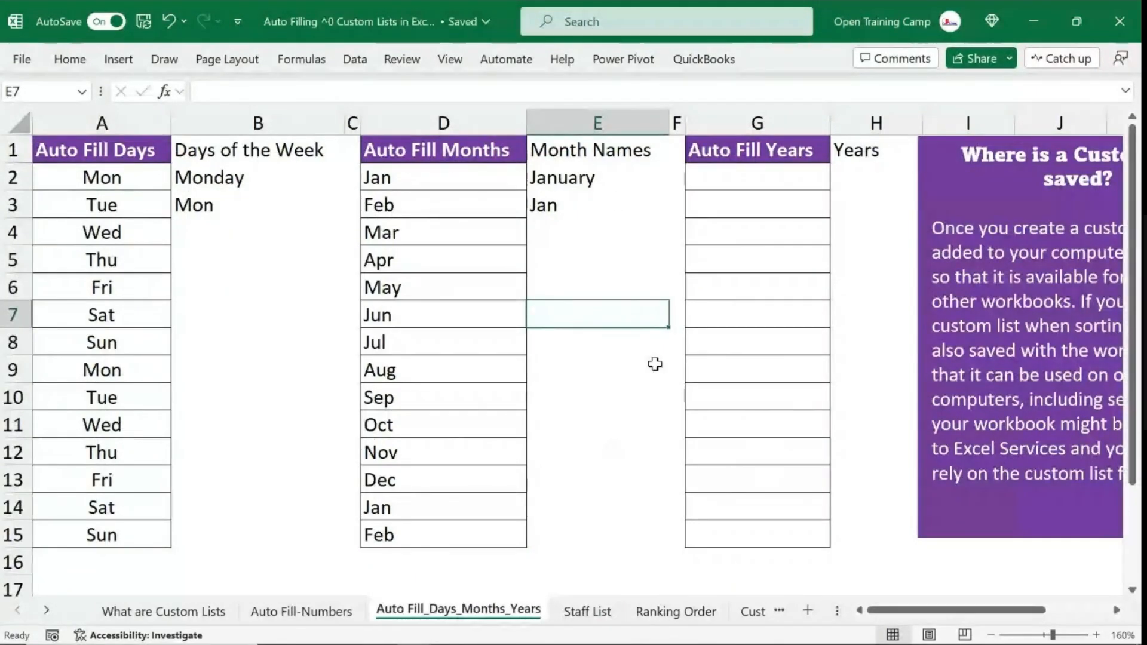
click(24, 60)
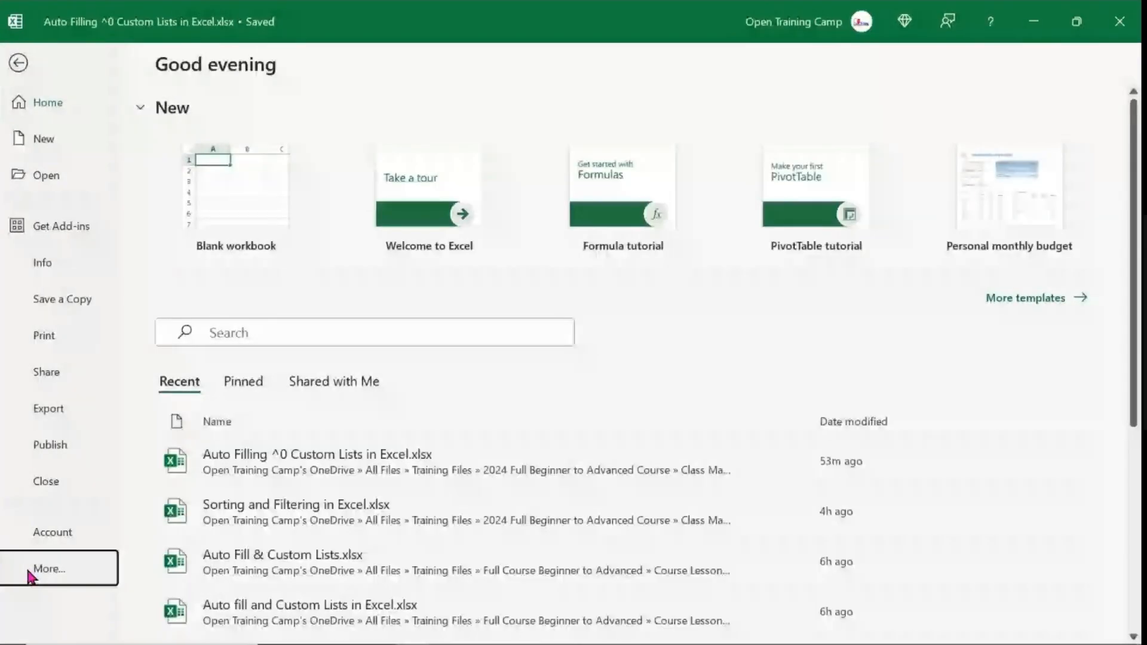
click(36, 569)
click(157, 564)
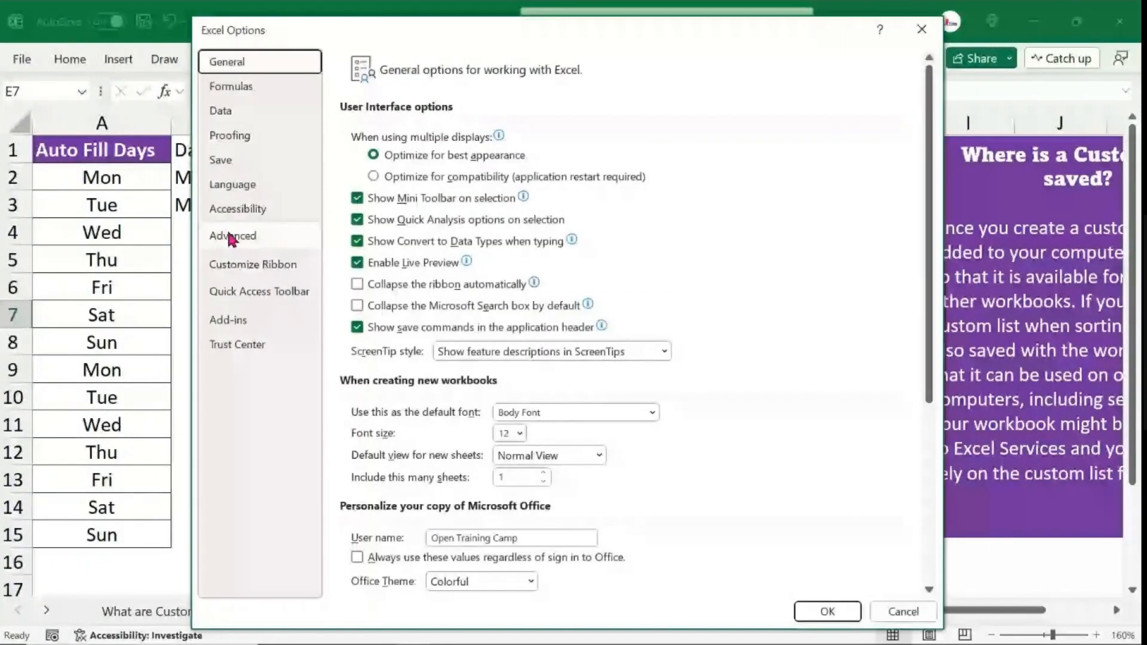
click(232, 236)
scroll(541, 272, down, 15)
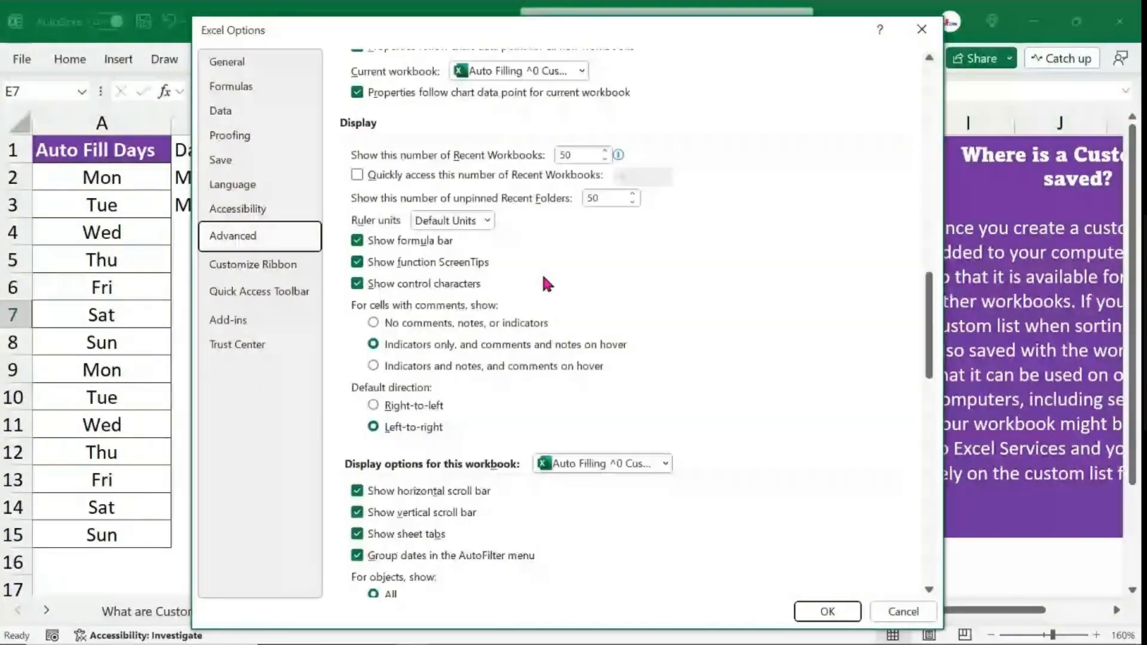
scroll(544, 278, down, 15)
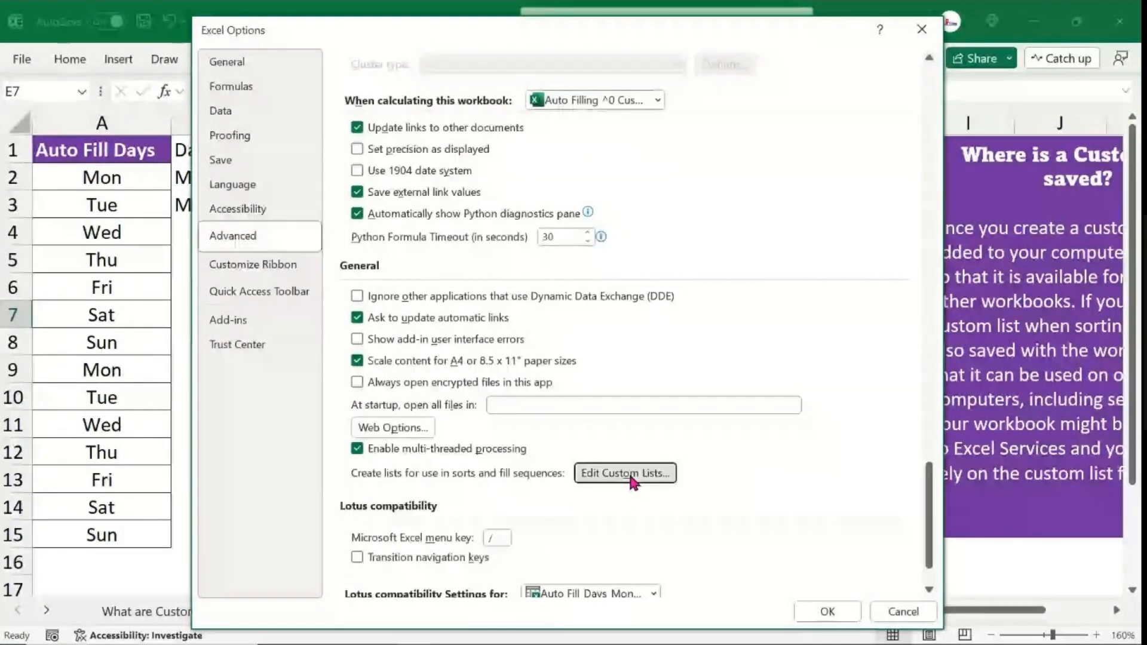
click(630, 477)
drag(496, 139, 525, 129)
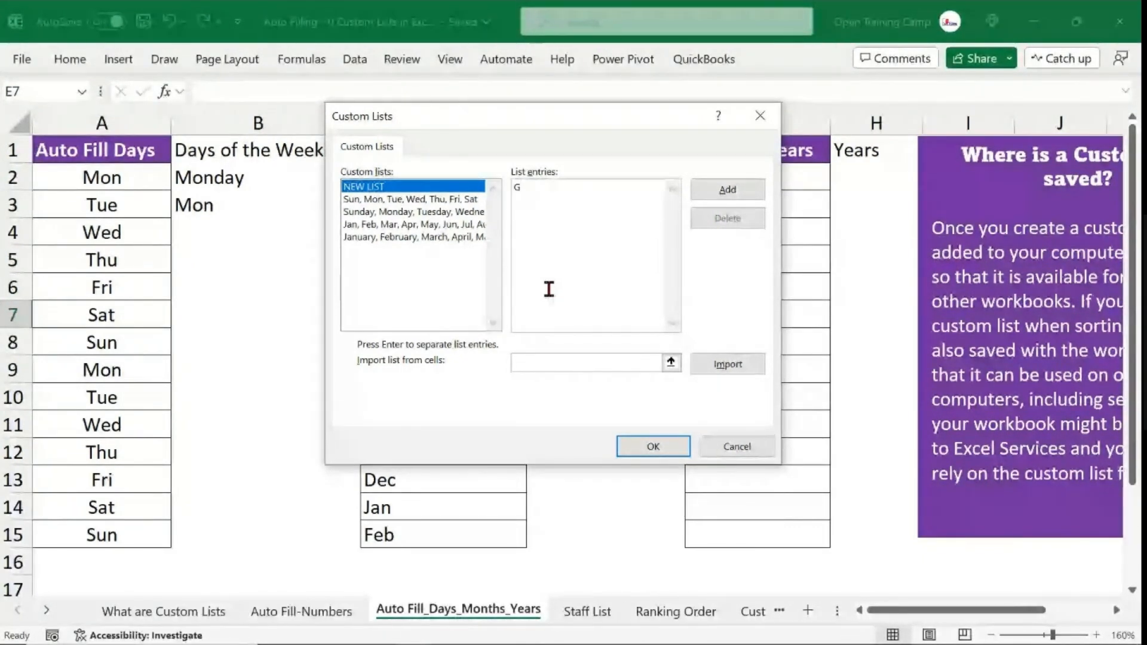
Enter six people's first names on separate lines as a new list and add it to the custom lists.
text(odfrey )
text(Raphael )
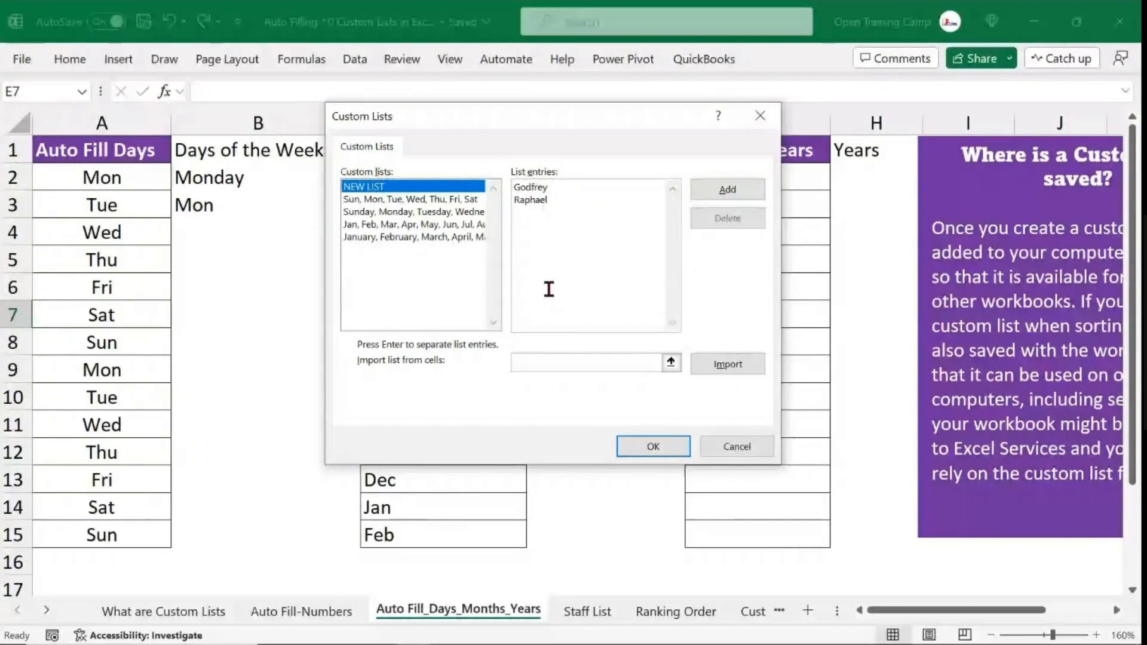
text(Maina)
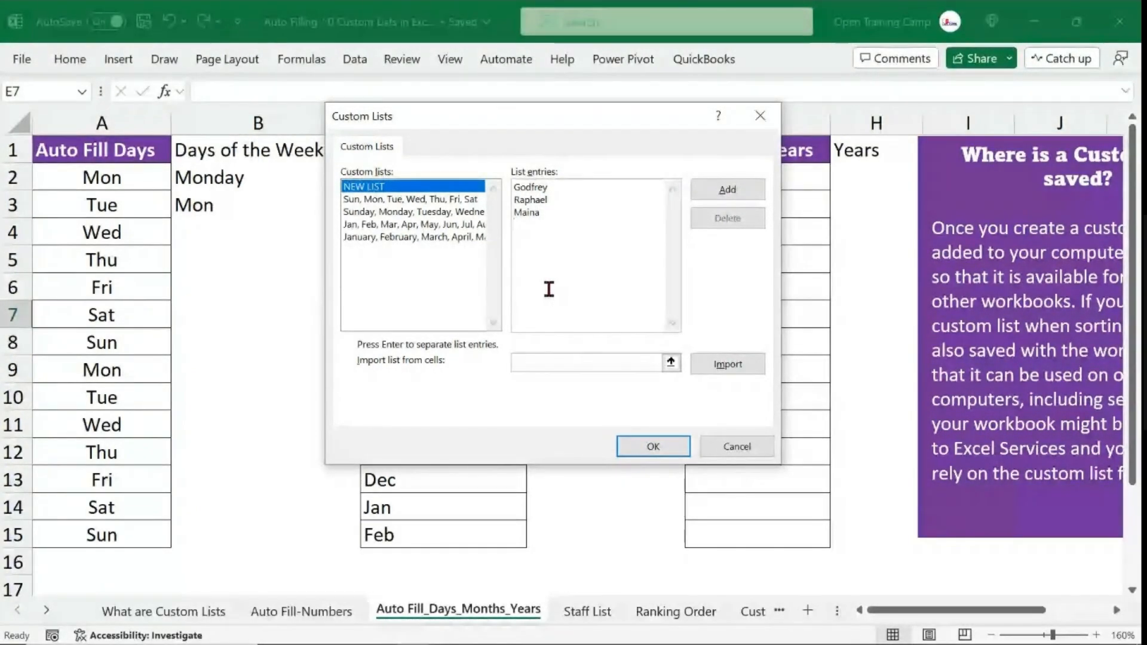
key(Return)
text(Goeofrey)
key(Return)
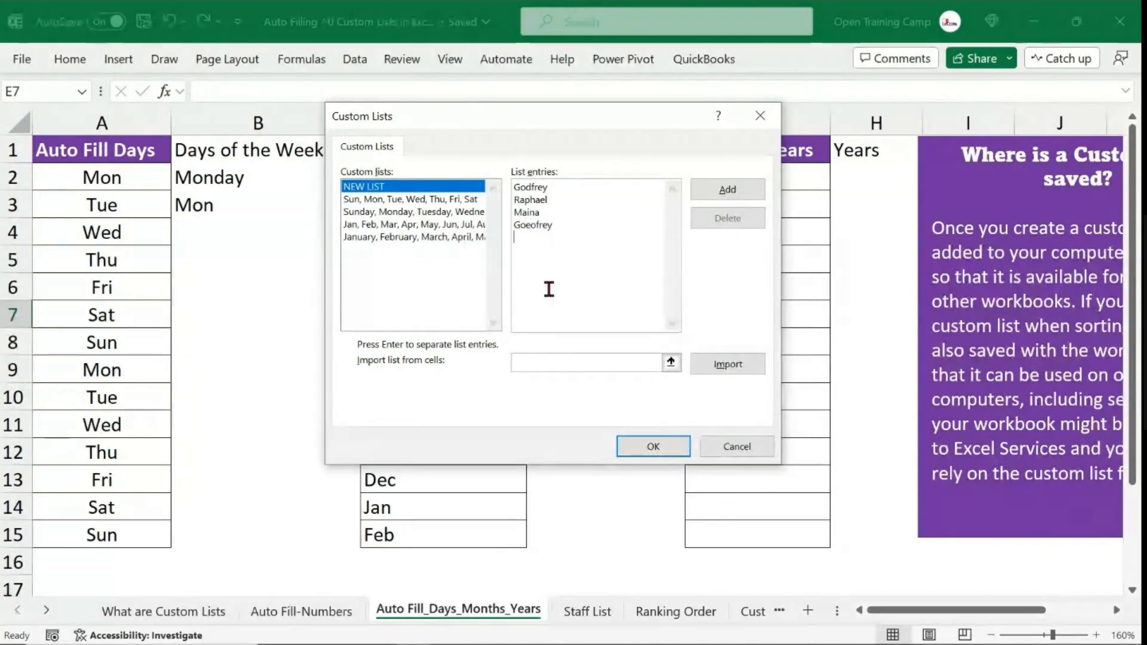
text(Musa)
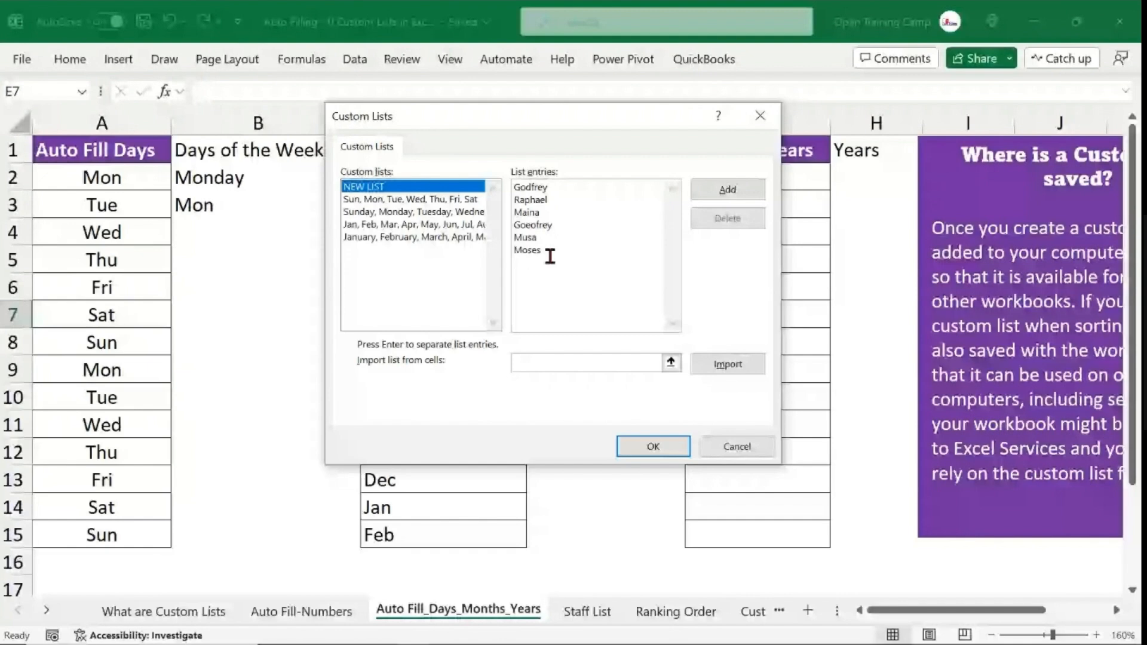
key(ctrl+a)
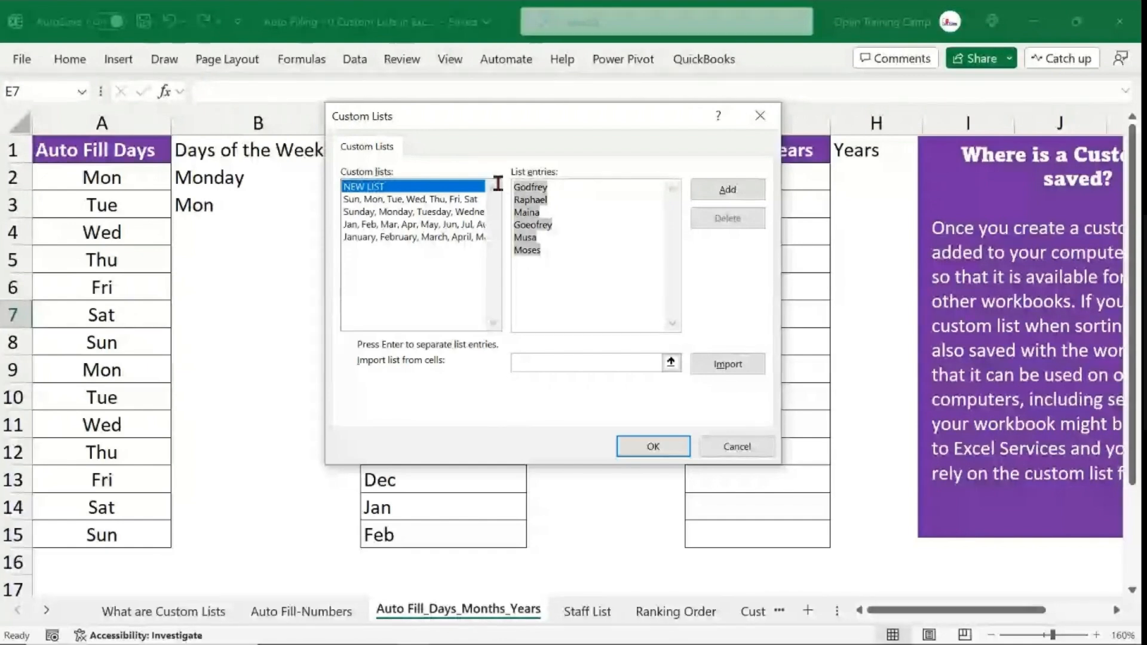
drag(553, 252, 501, 187)
click(568, 250)
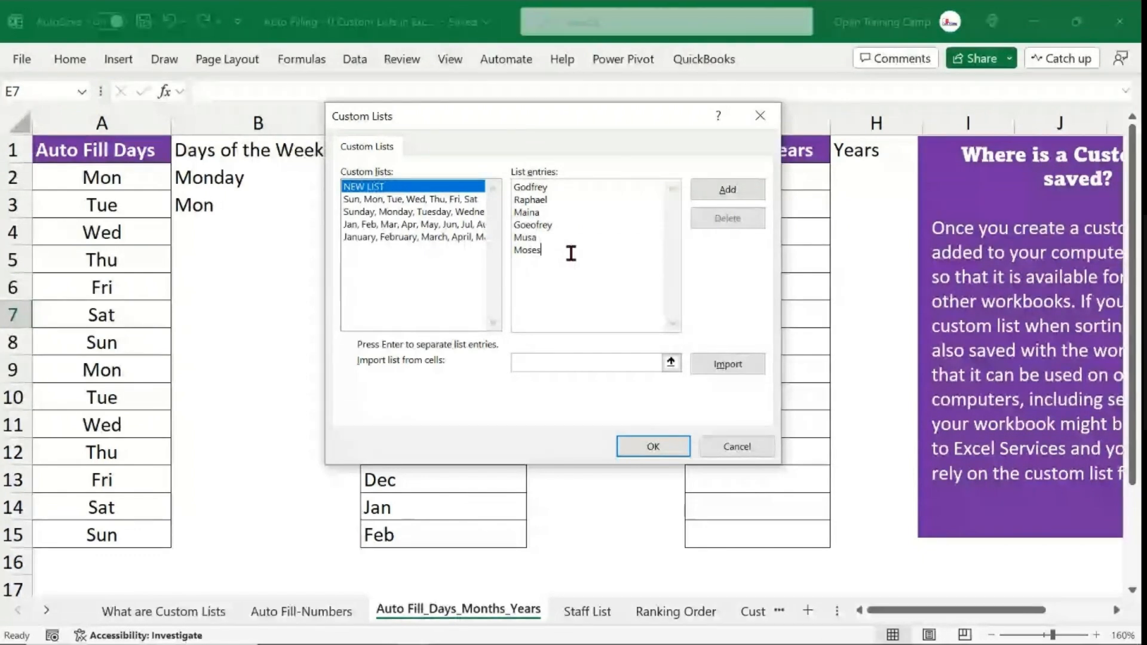
click(727, 190)
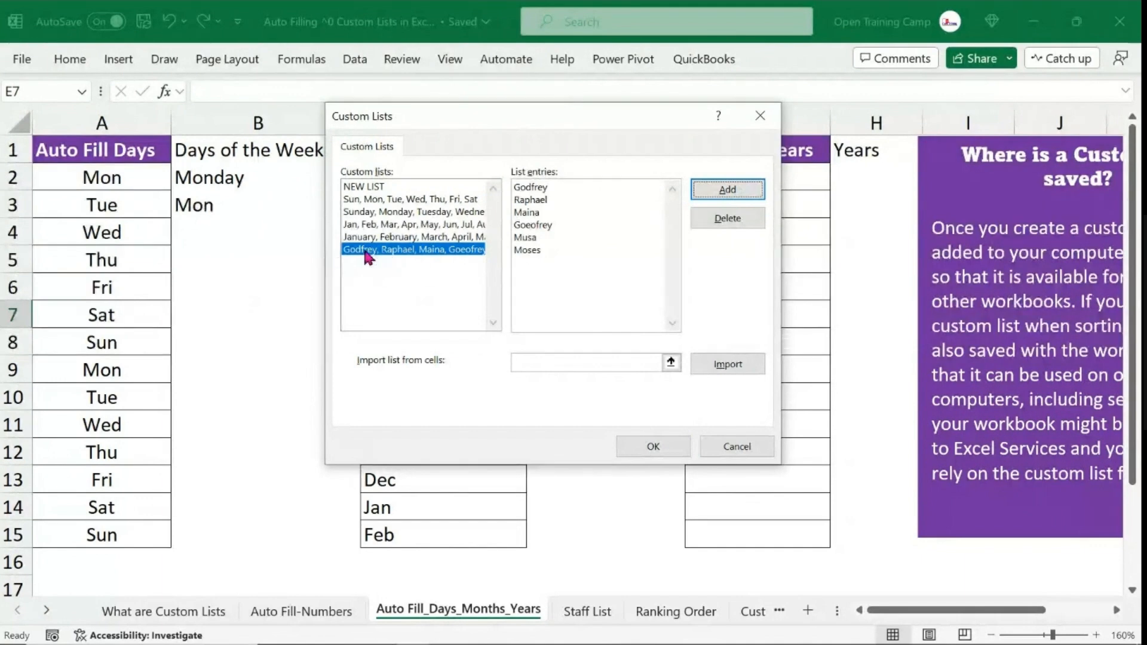
Compare the entries of the built-in day-name and month-name lists with the newly added names list.
click(387, 237)
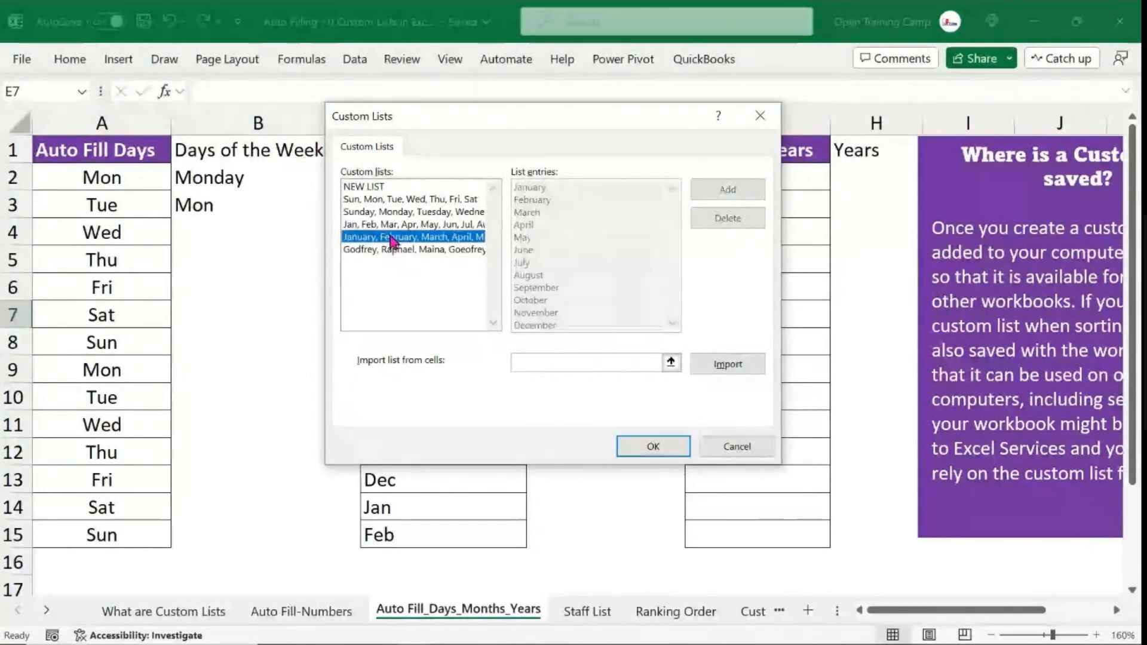
click(384, 201)
click(386, 212)
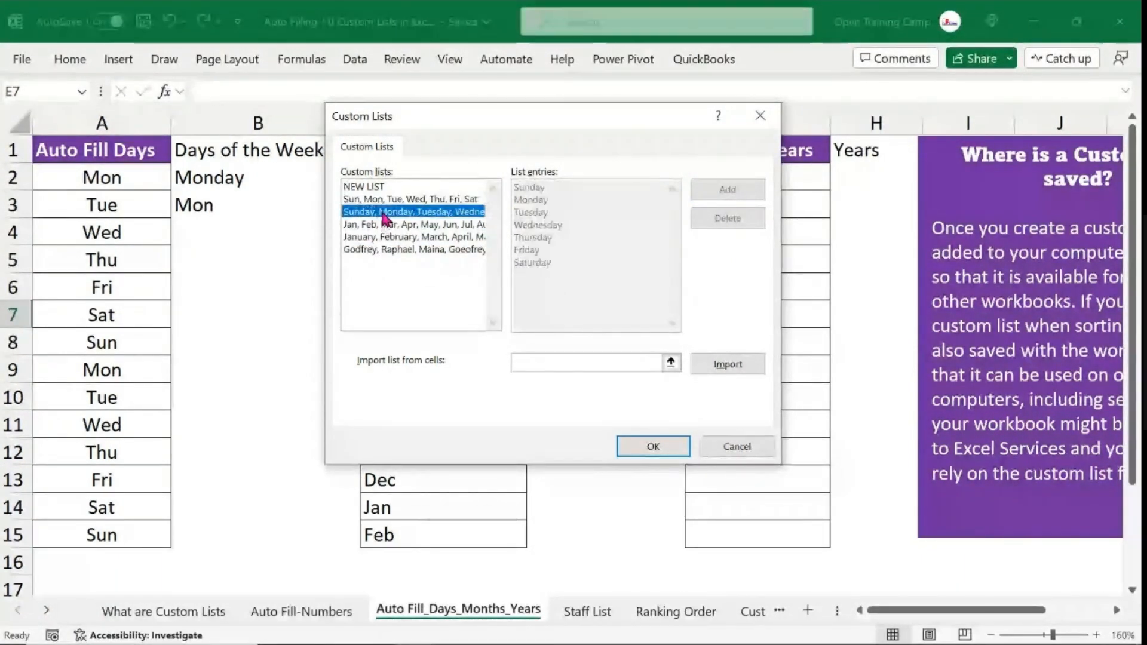
click(388, 225)
click(399, 237)
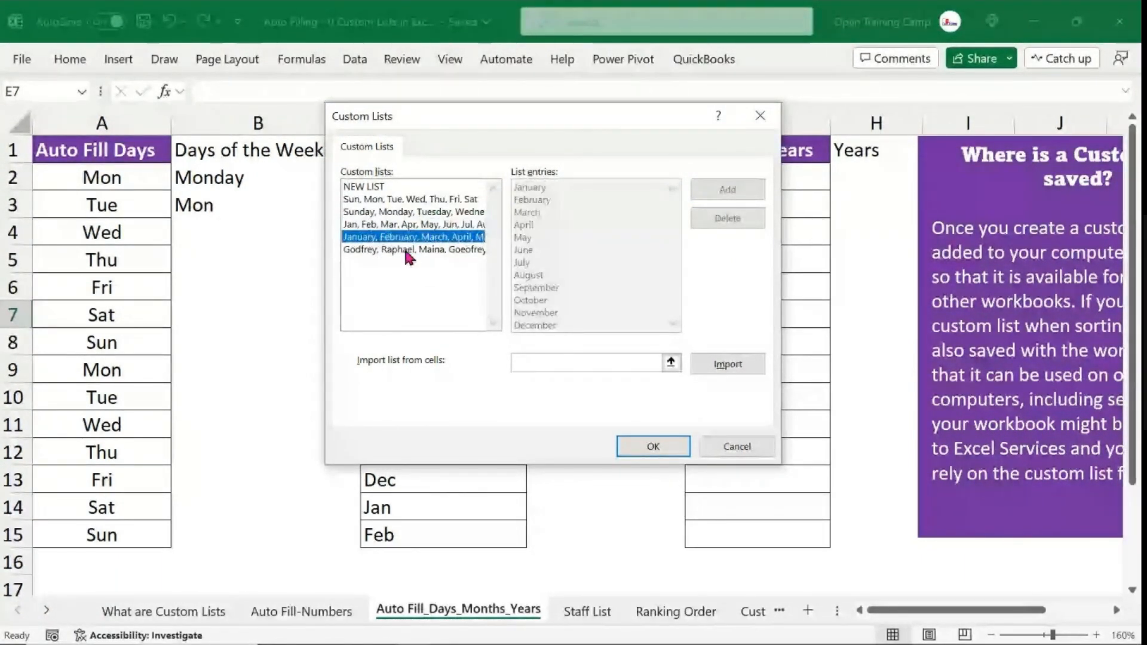
Select the new names list and accept both the Custom Lists and options dialogs.
click(372, 250)
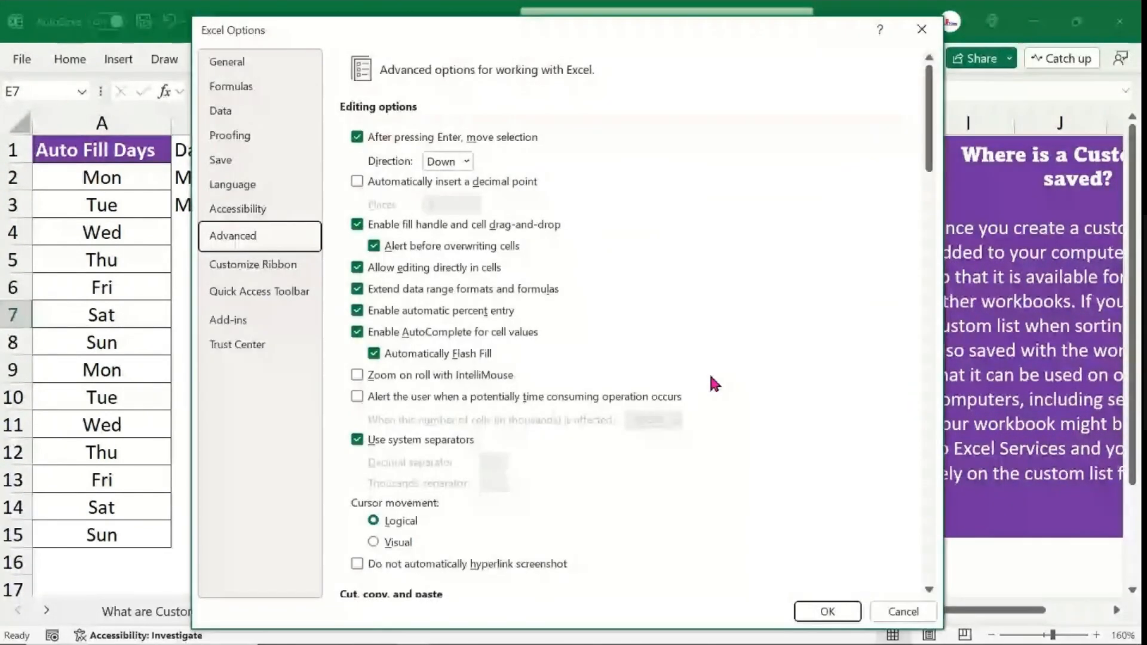
click(826, 611)
click(233, 316)
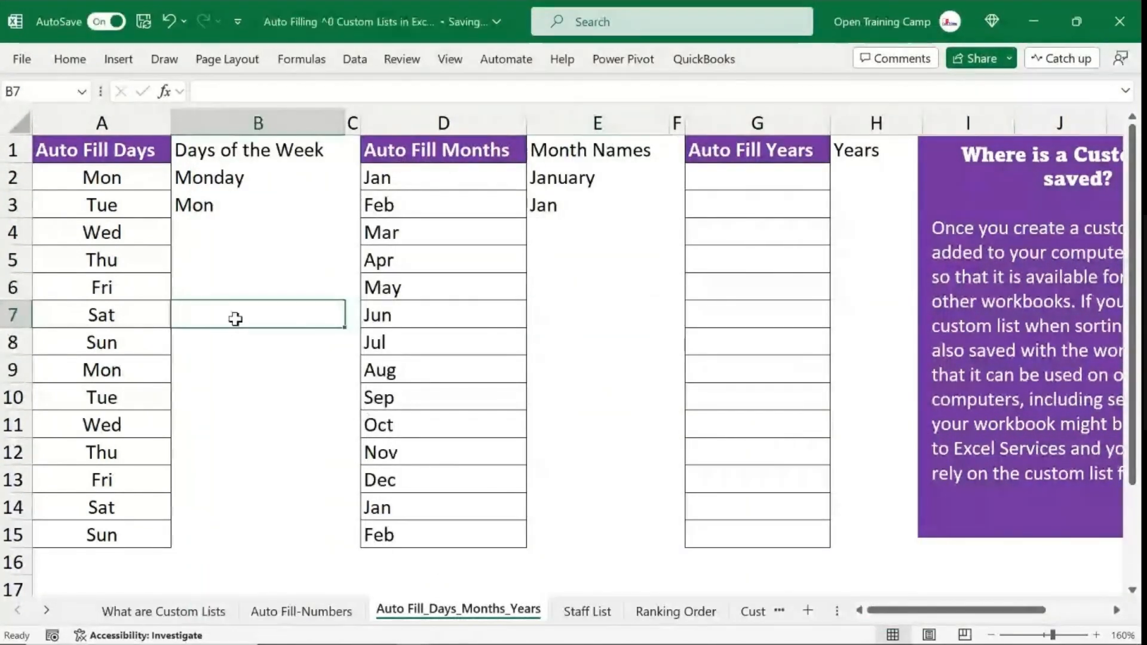
Replace the Auto Fill Years header in cell G1 with "Staff List".
click(754, 149)
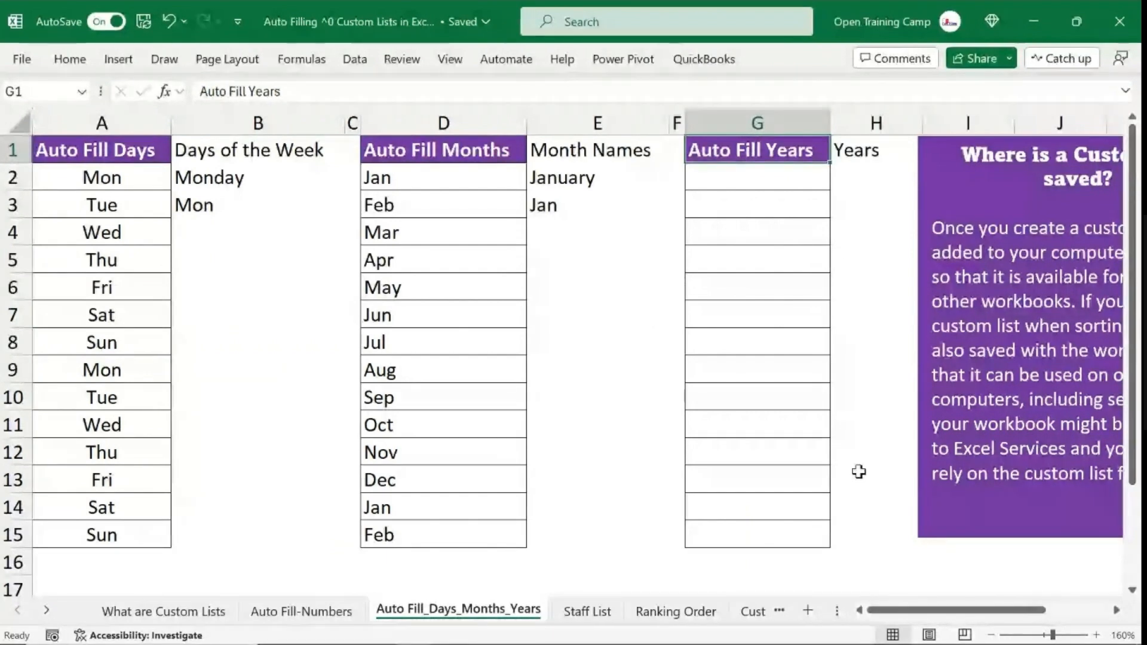
text(Sta)
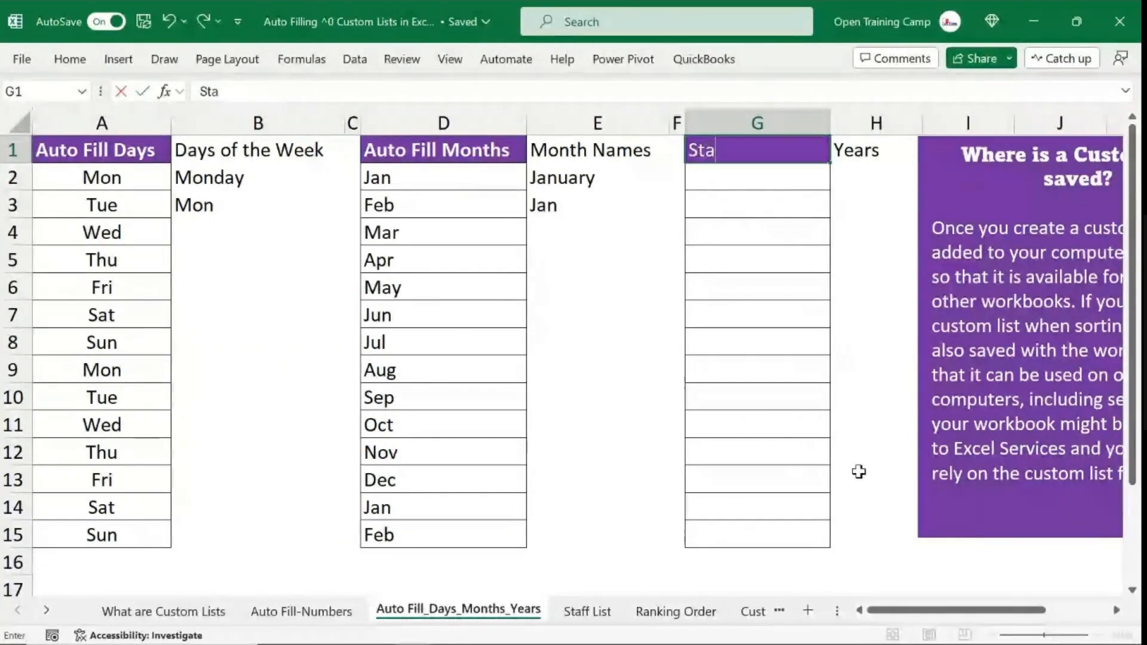
text(ff L)
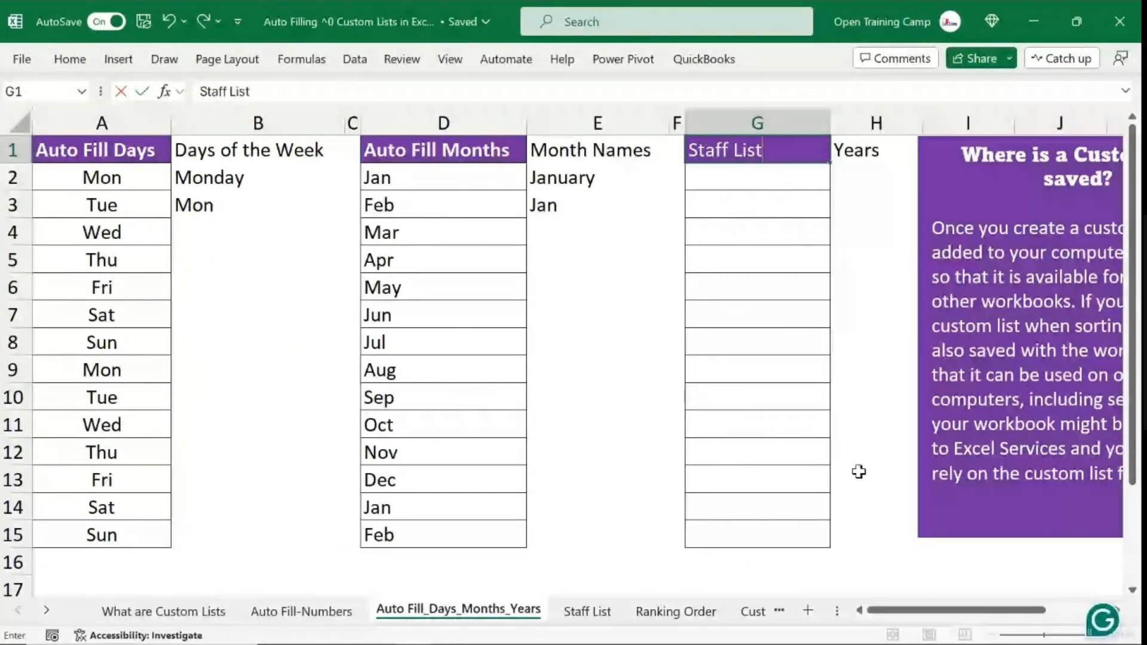
text(ist)
key(Return)
Enter the custom list's first two names in G2 and G3 and autofill them down to G15.
click(757, 273)
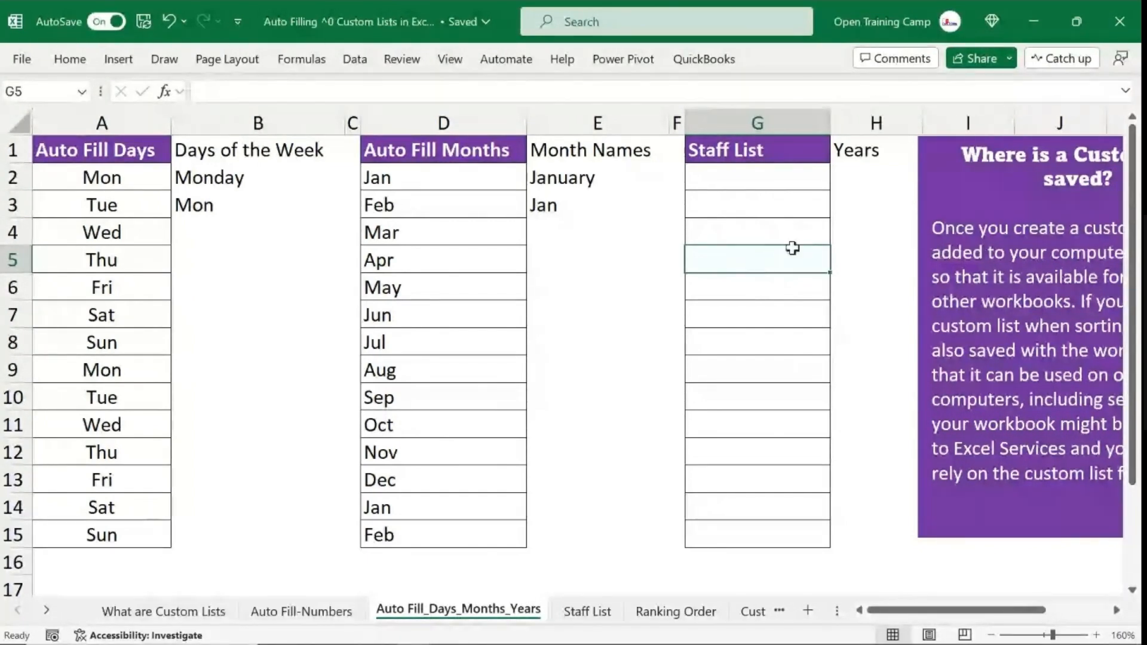
click(748, 182)
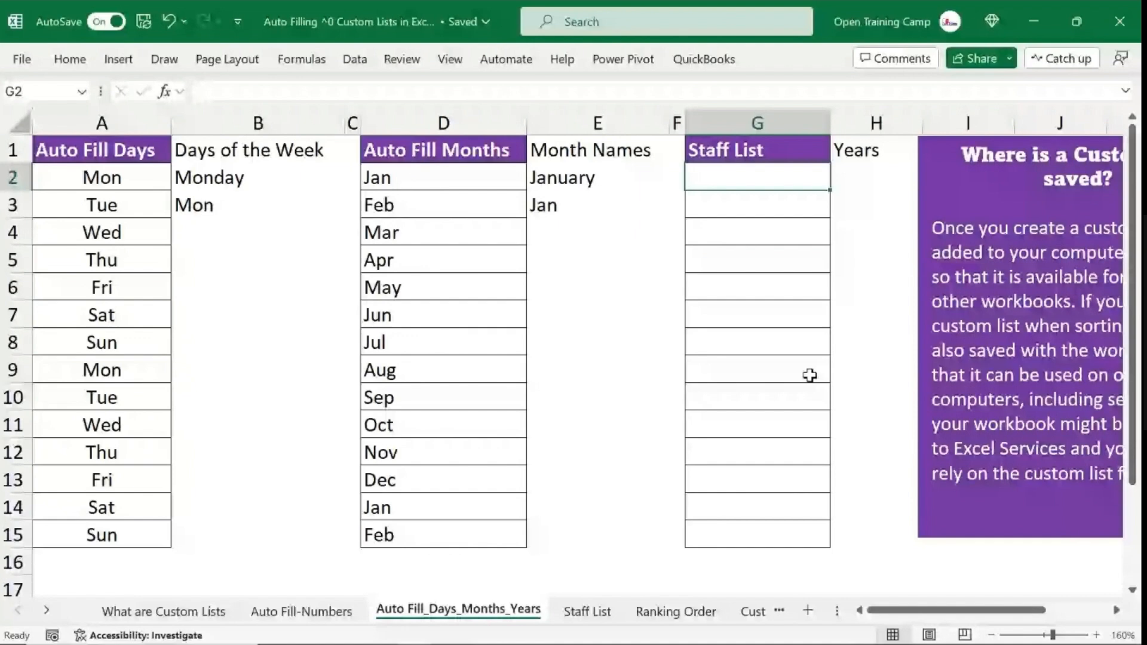
text(Godfrey)
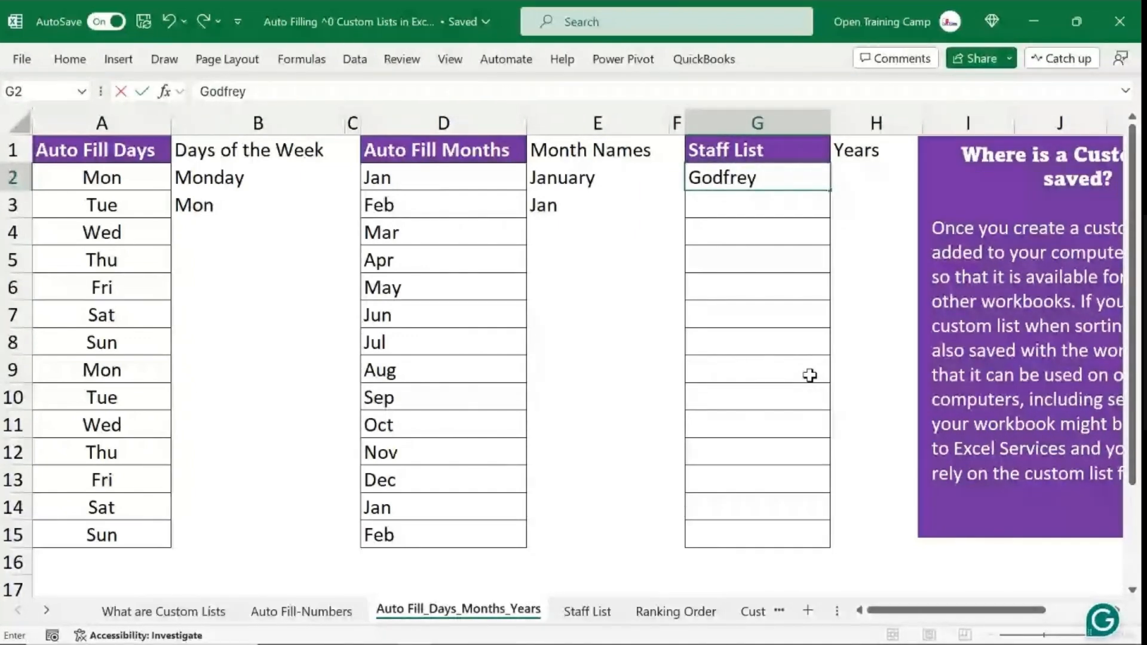
key(Return)
text(R)
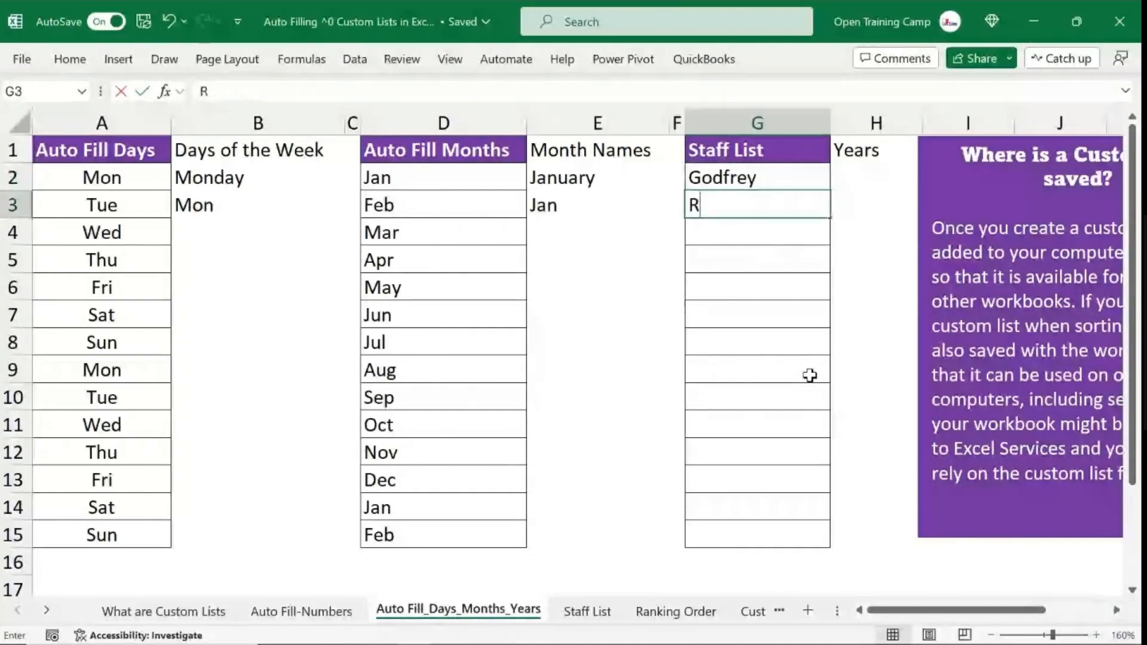
text(aphael)
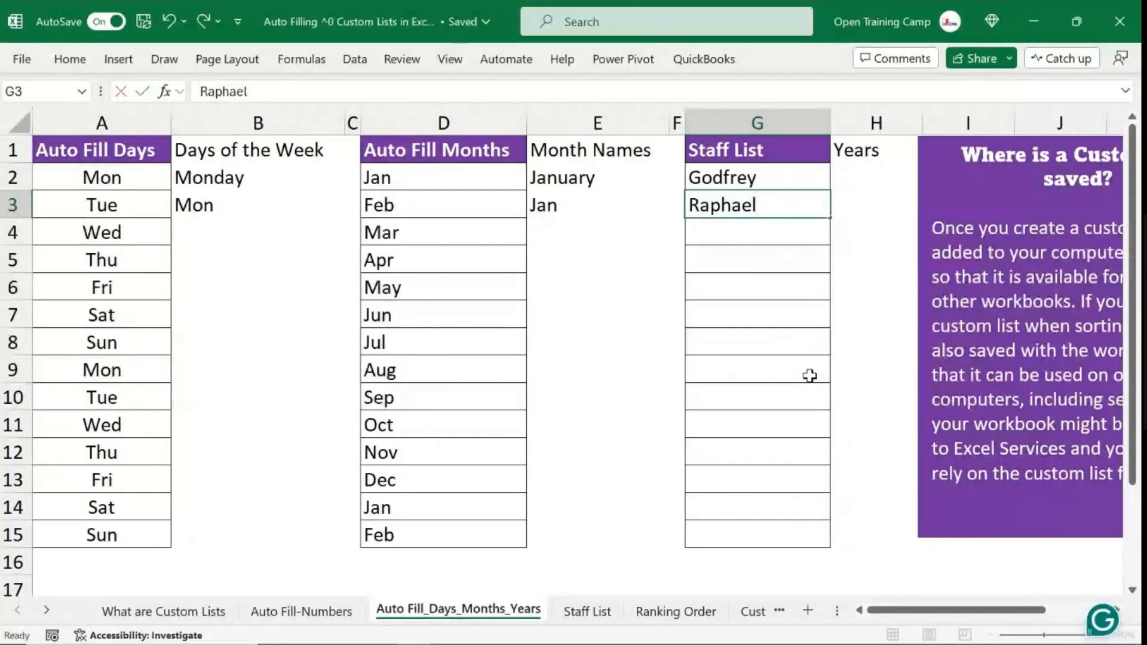
drag(783, 178, 786, 213)
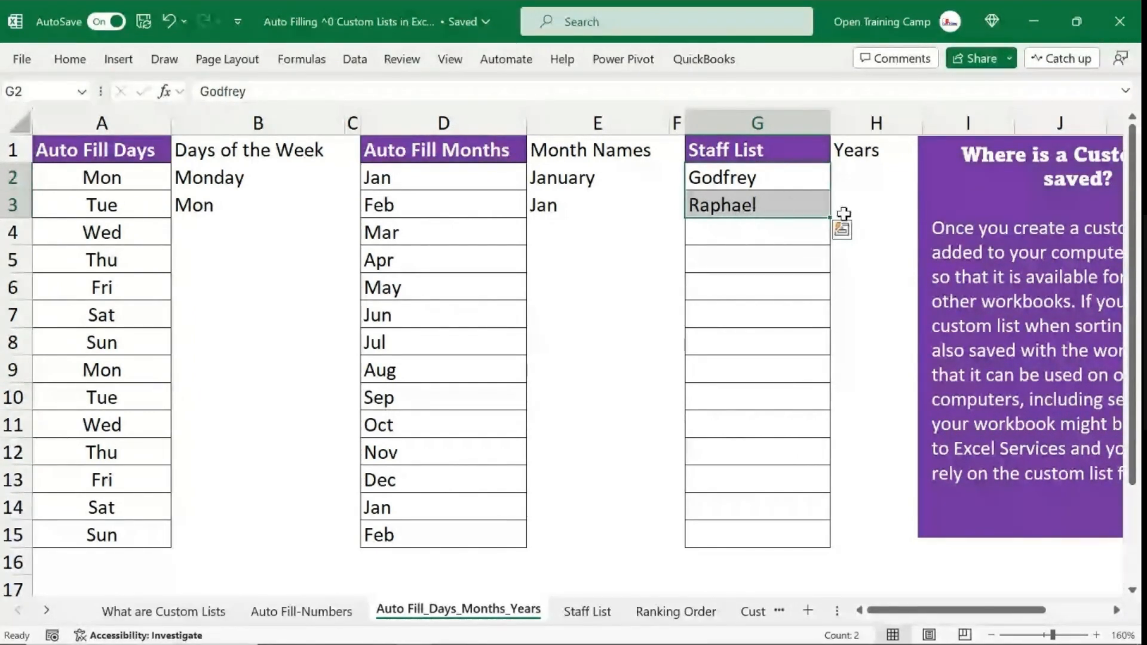
drag(829, 218, 810, 537)
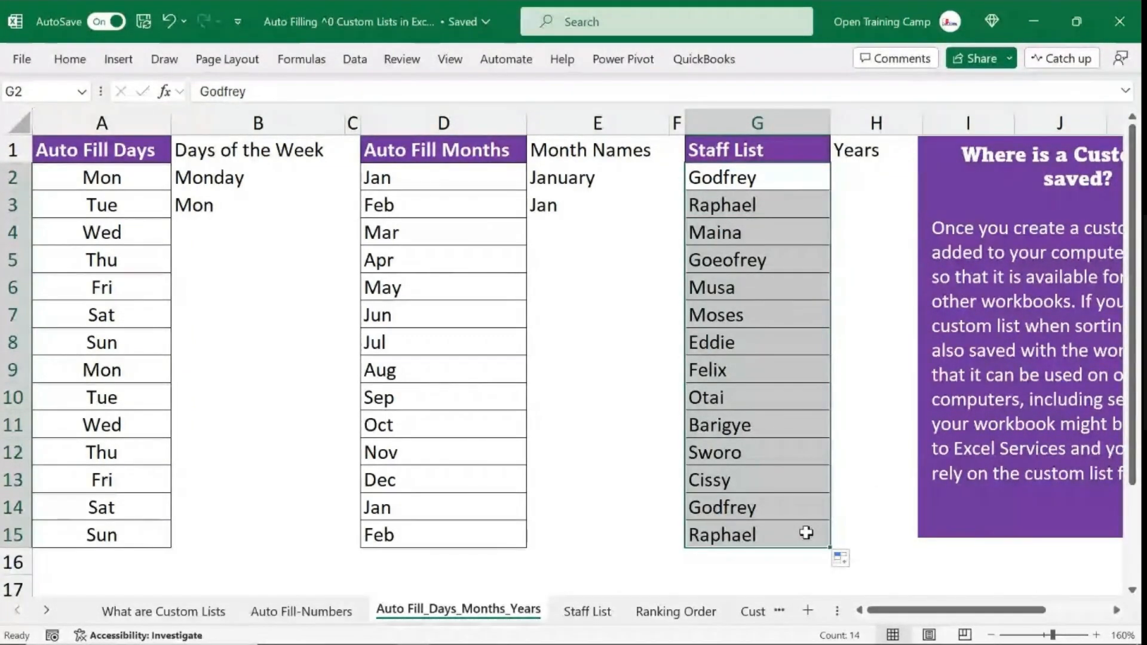
Review the filled names in G2:G15 for the list order and the point where it repeats.
shift+click(776, 225)
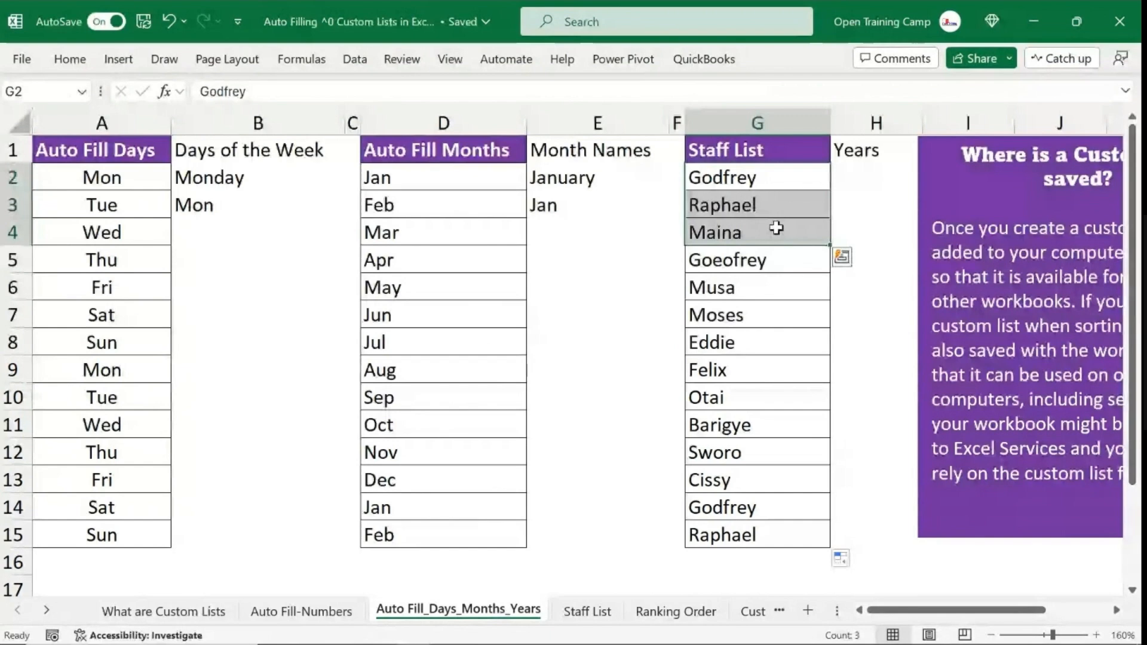
click(734, 175)
drag(733, 175, 730, 526)
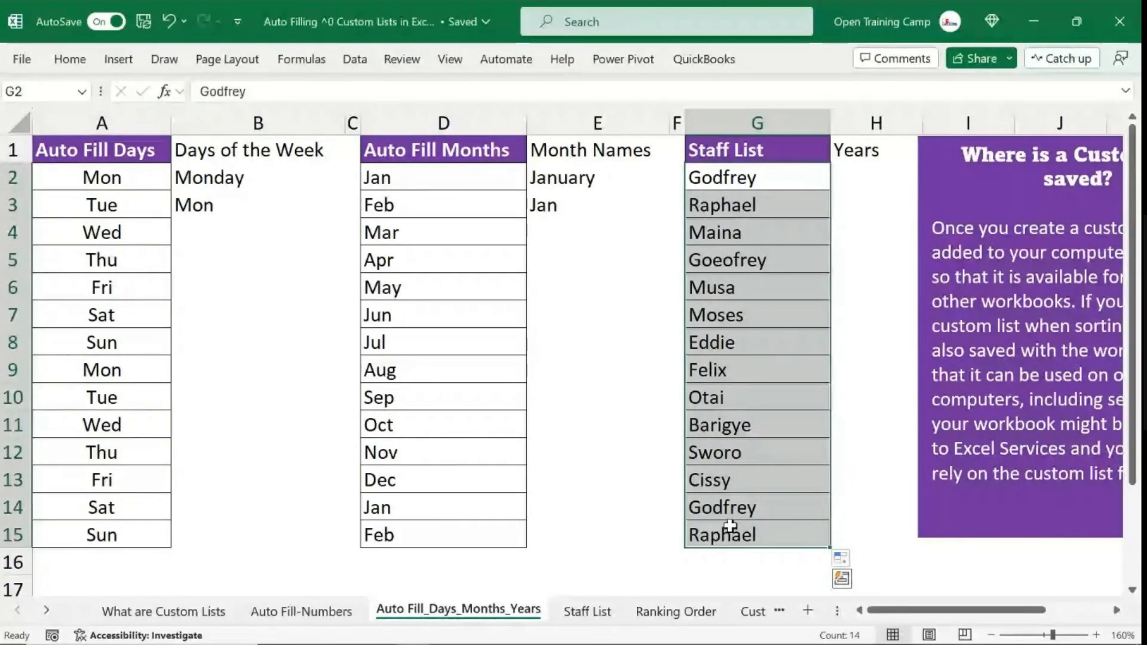
click(866, 176)
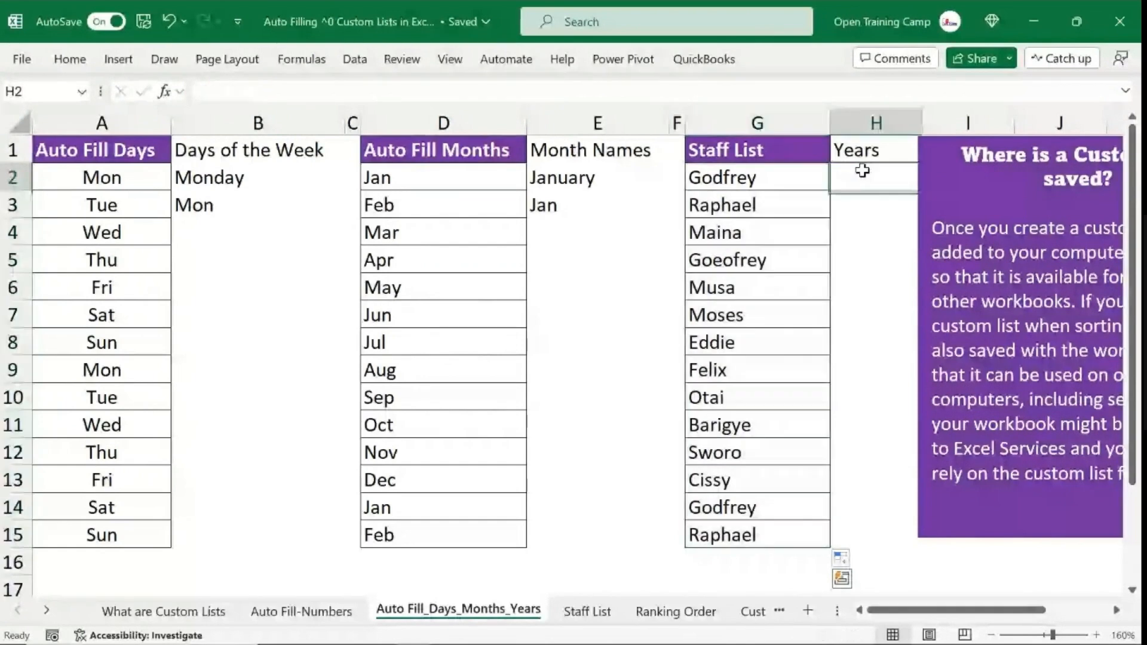
click(862, 149)
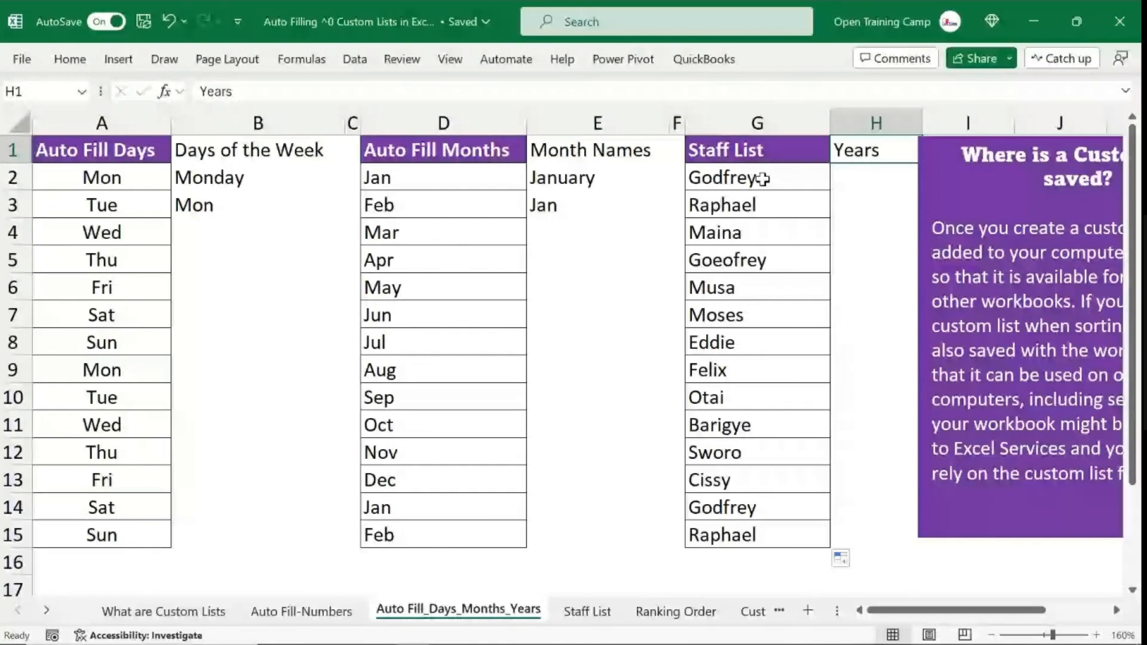
Undo the month fill in the Auto Fill Months column and check the staff names in G2:G13.
key(ctrl+z)
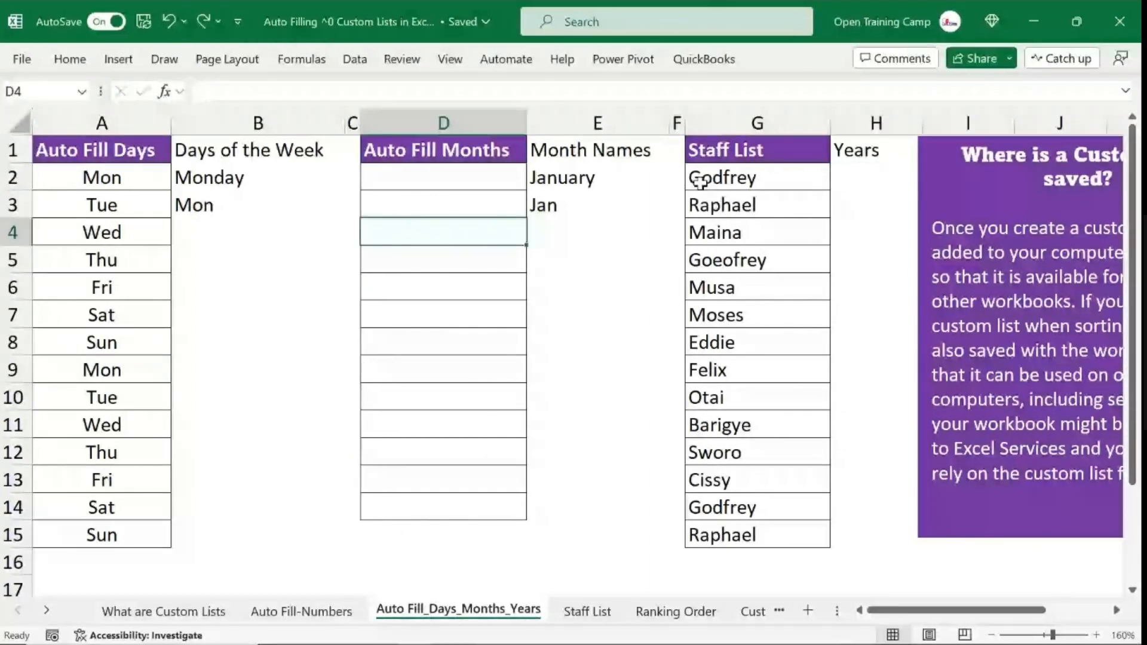
drag(697, 178, 724, 477)
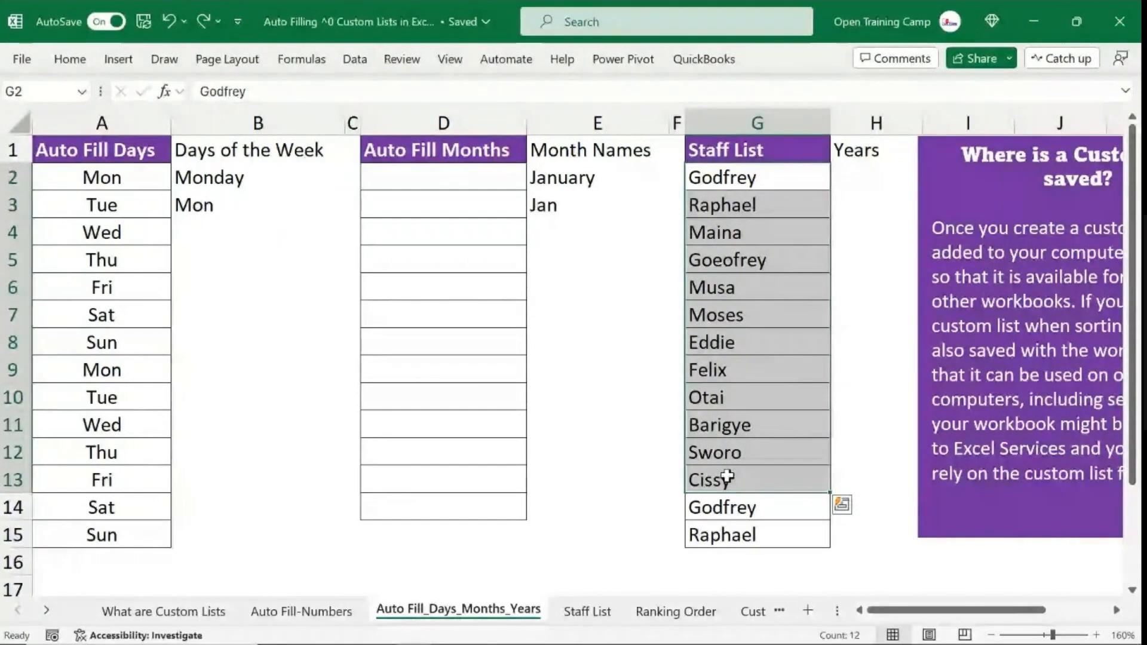
click(660, 254)
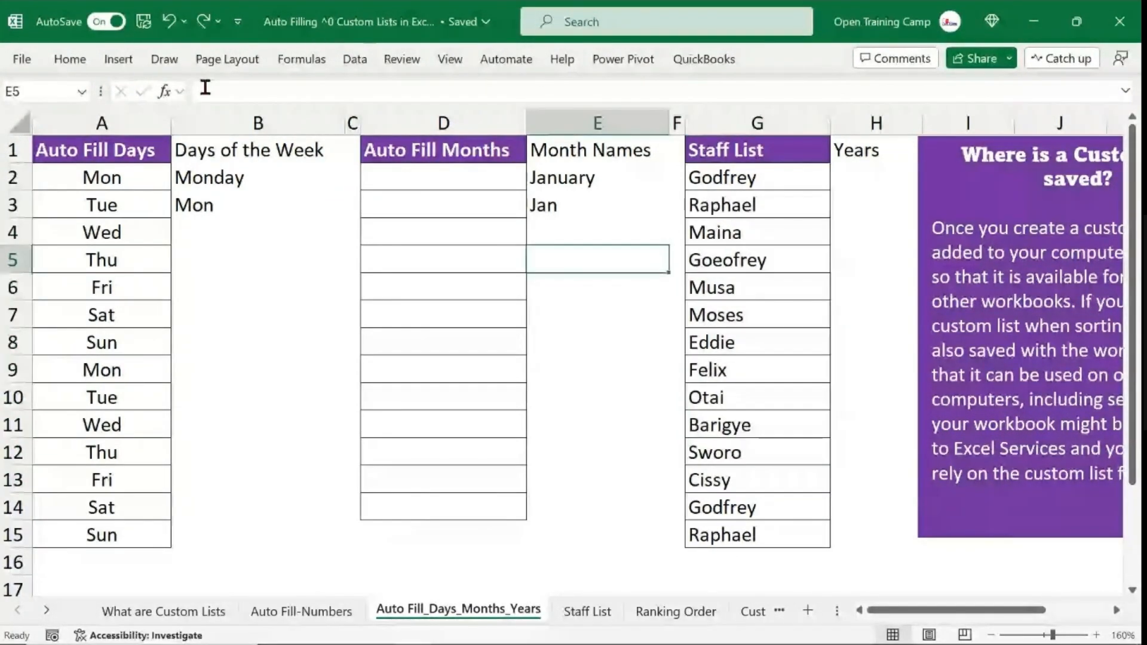
Open the Custom Lists editor from the General section of Excel's advanced options.
click(22, 64)
click(41, 571)
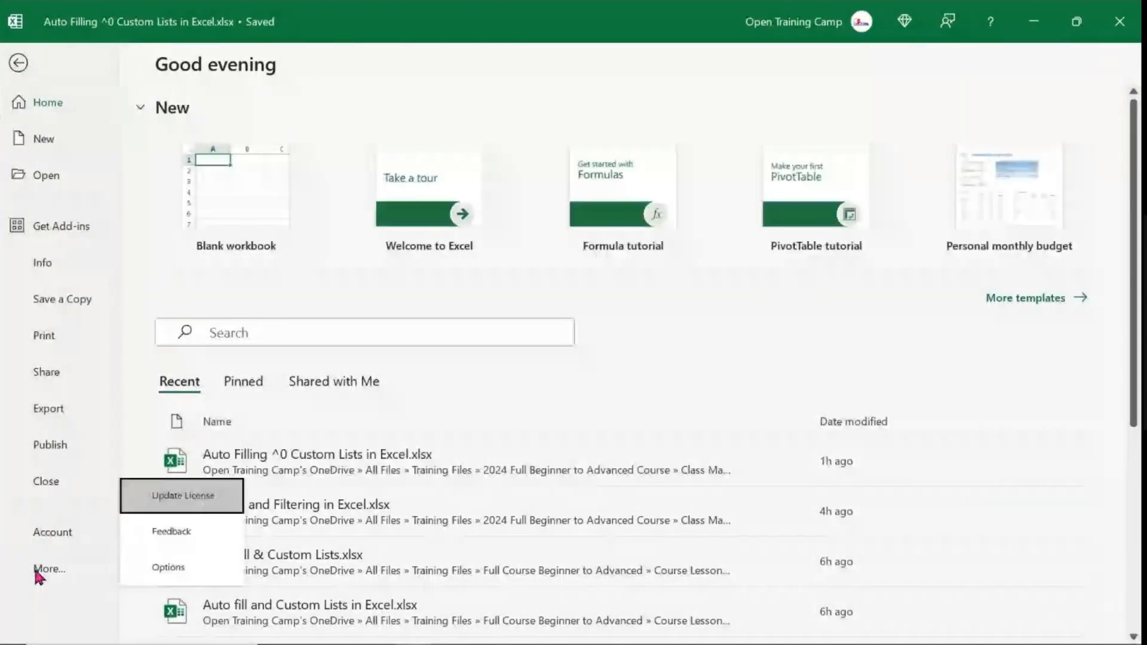
click(141, 571)
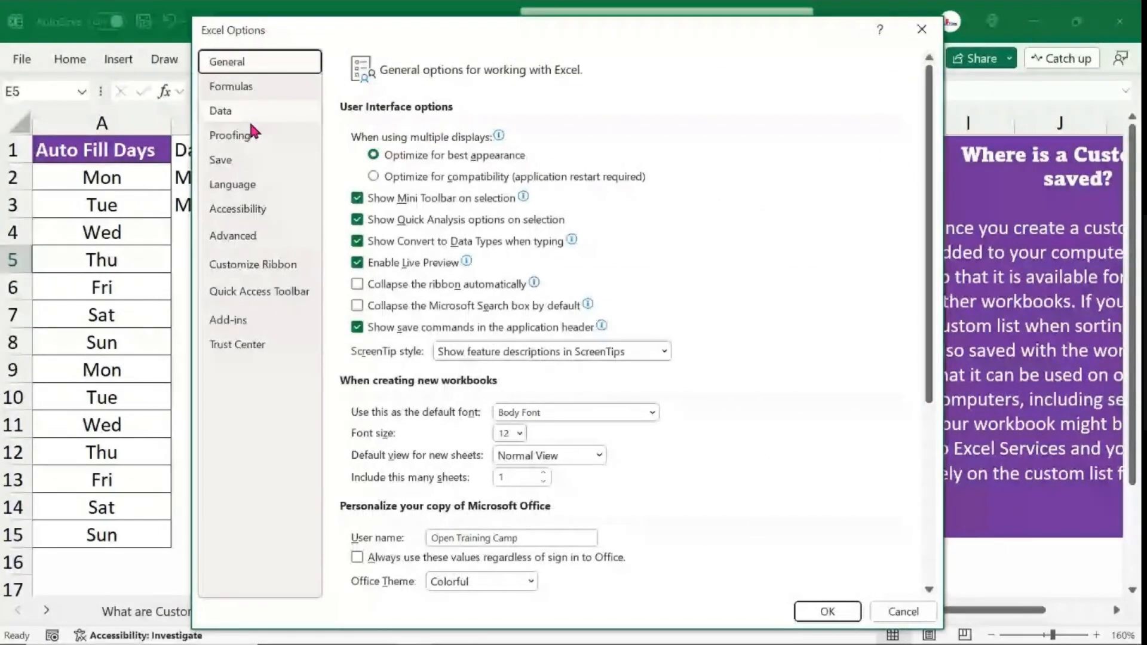
click(237, 236)
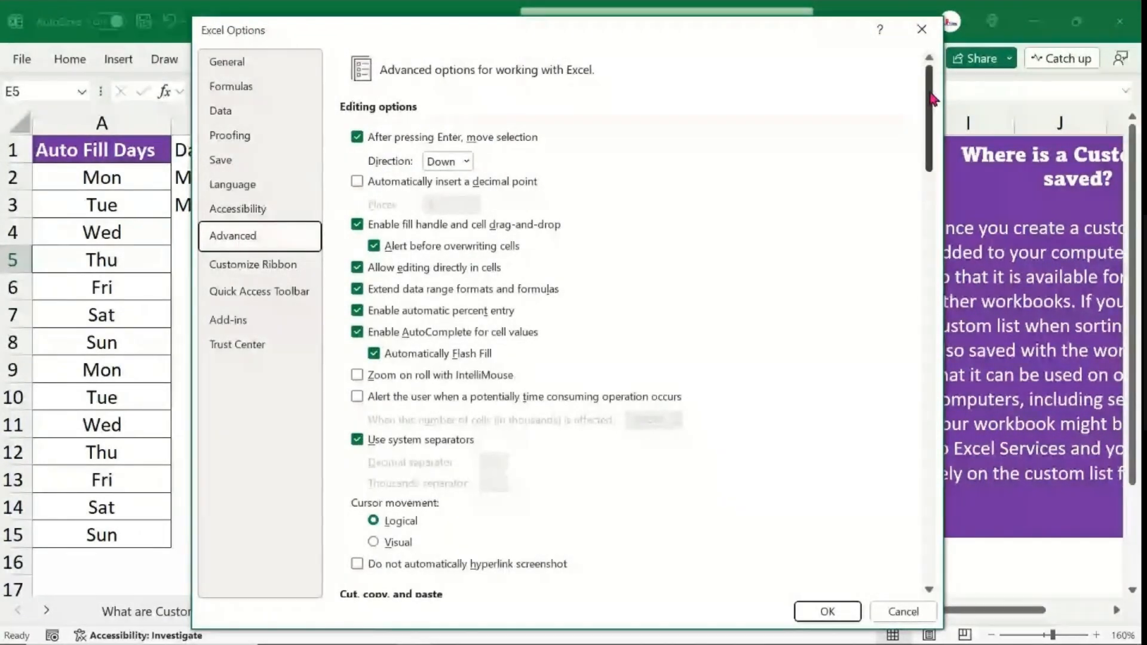
scroll(927, 221, down, 10)
drag(925, 224, 913, 547)
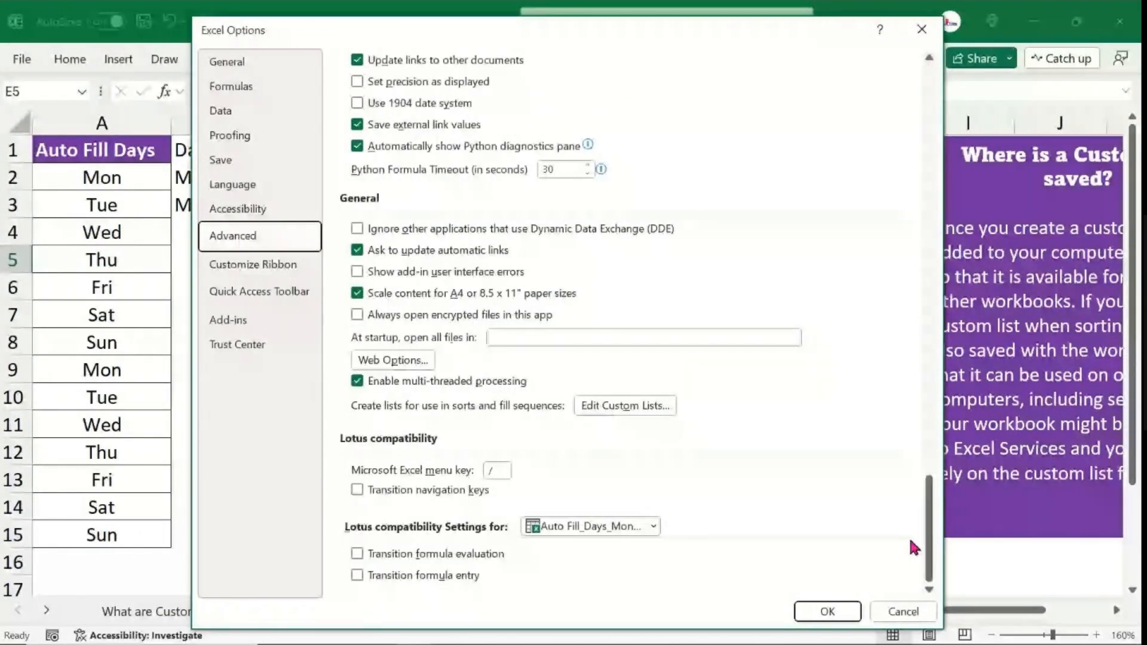
click(645, 407)
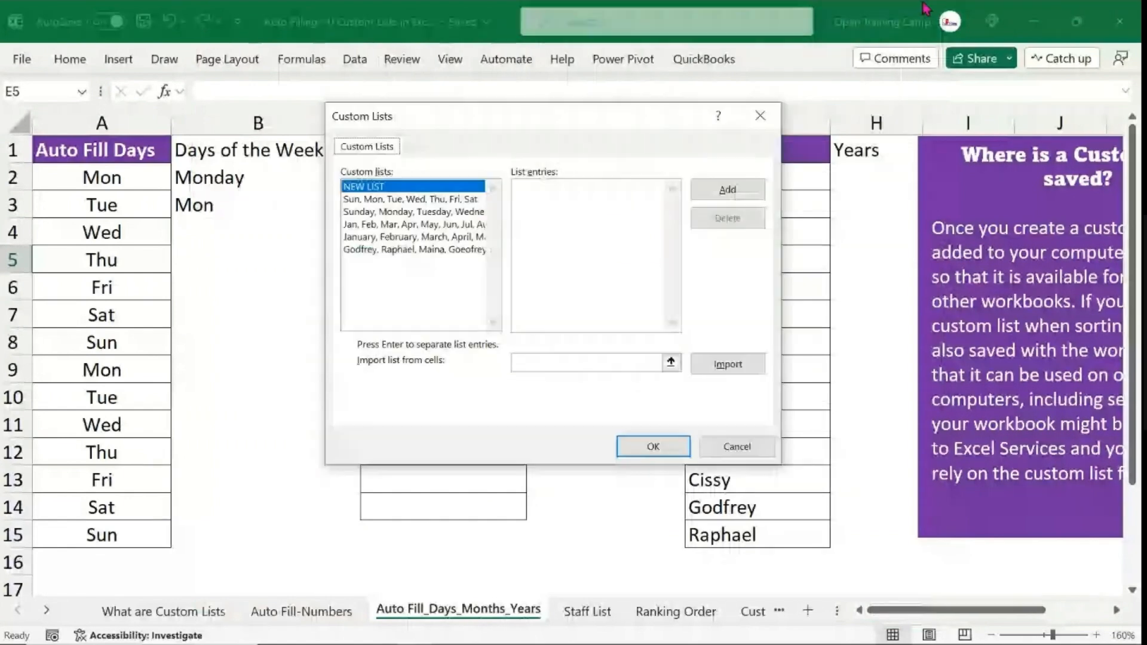
Append one more first name to the end of the custom names list, save it and accept both dialogs.
click(376, 250)
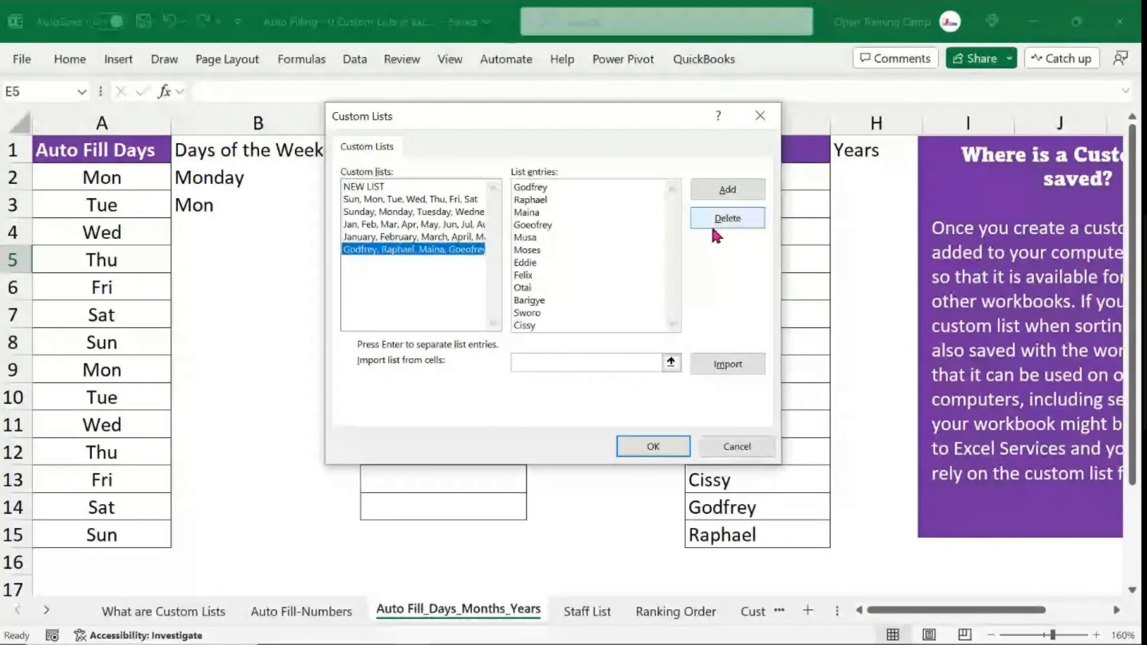
scroll(542, 323, down, 1)
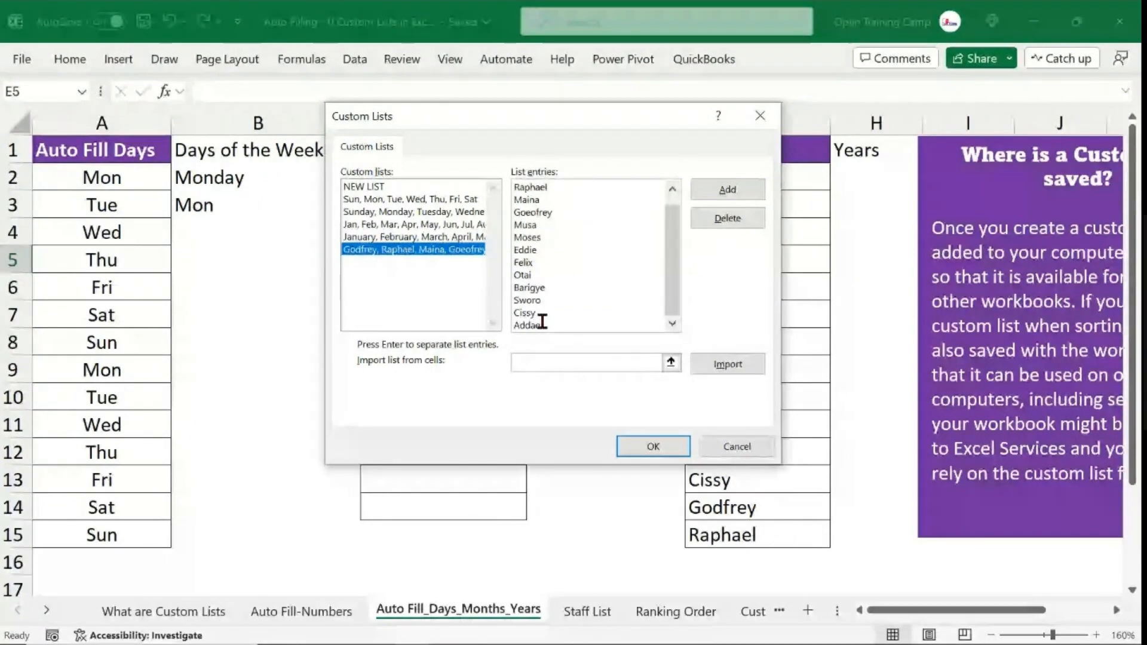
click(726, 190)
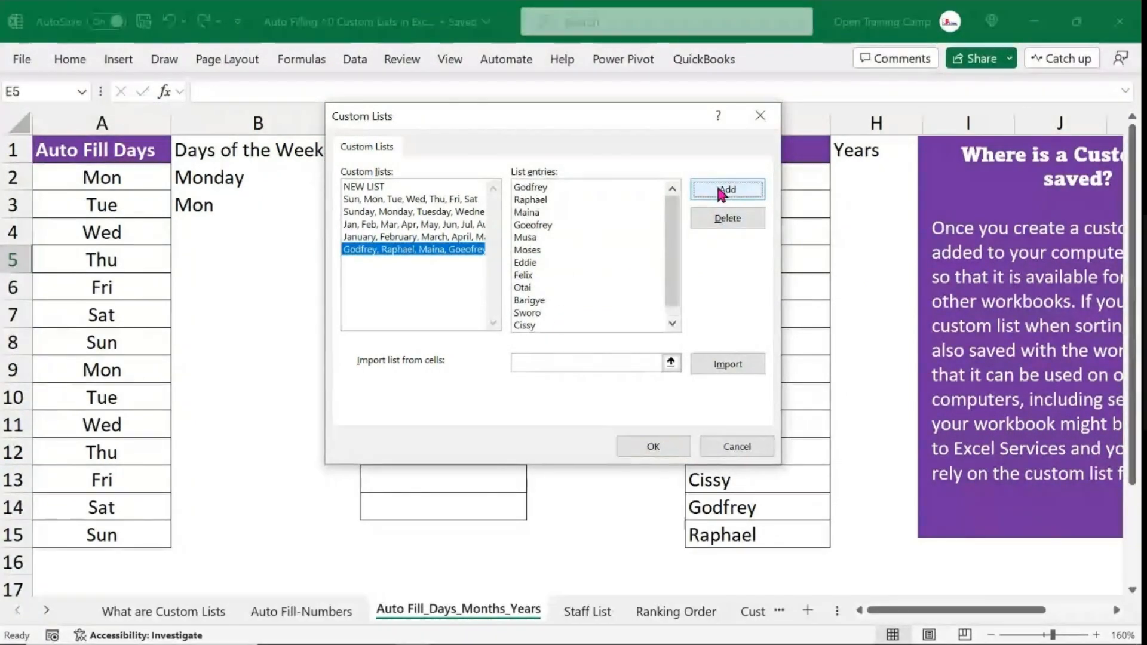
click(651, 454)
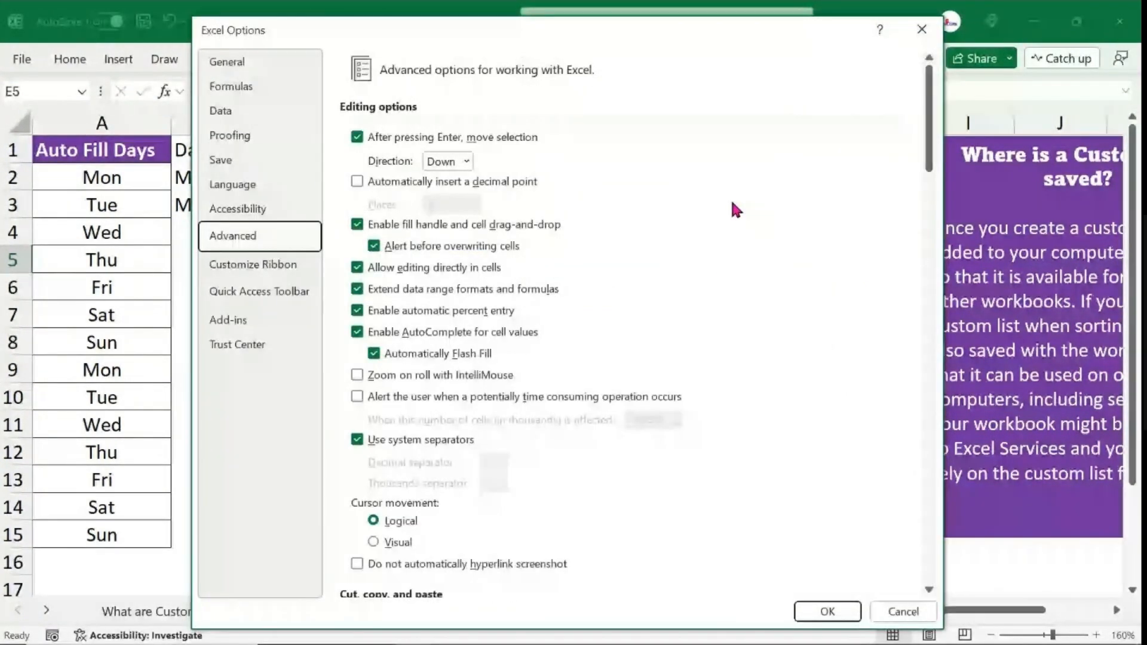
click(827, 611)
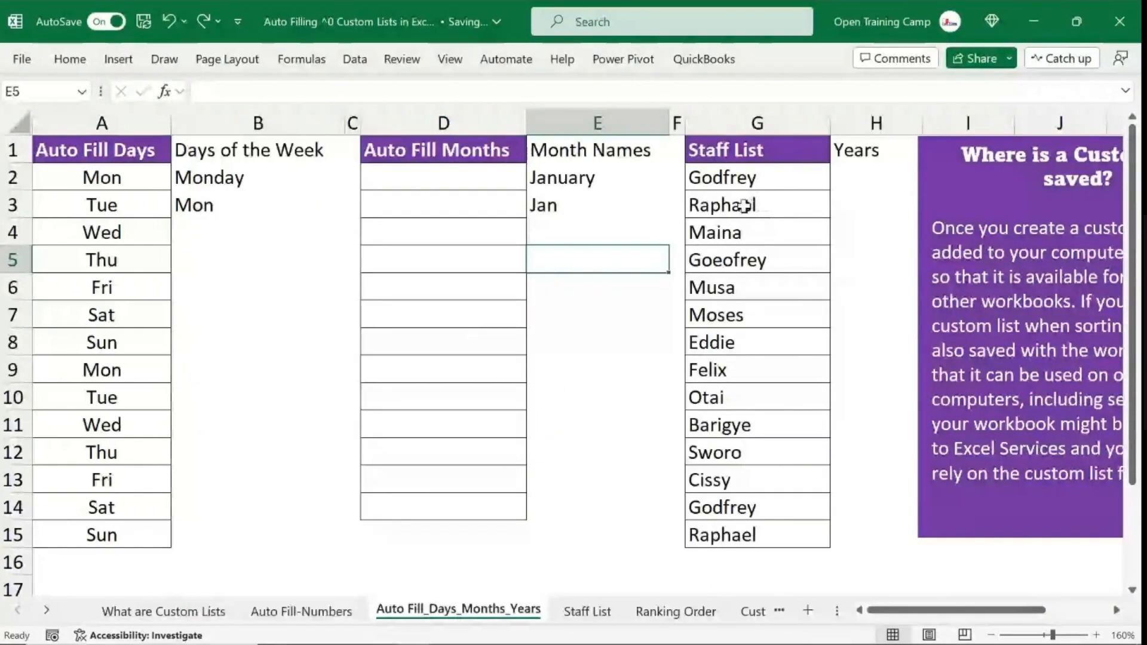
Clear G4:G15, autofill the names from G2:G3 down to G15 again and check the added name in G14.
drag(741, 233, 739, 530)
key(Delete)
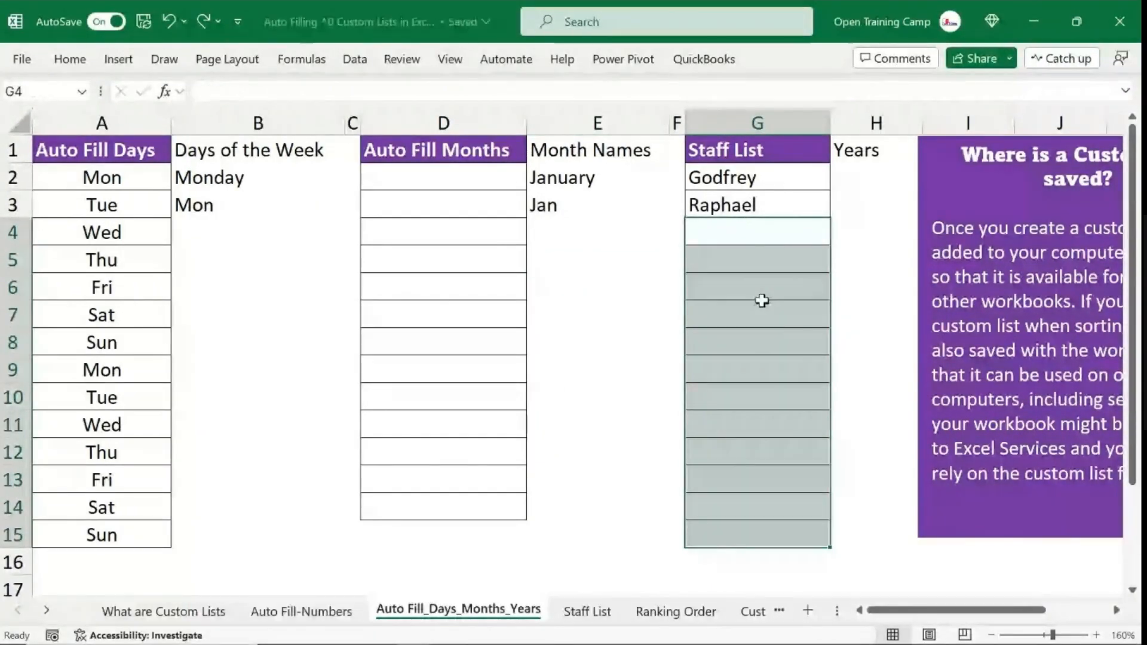
drag(758, 177, 826, 537)
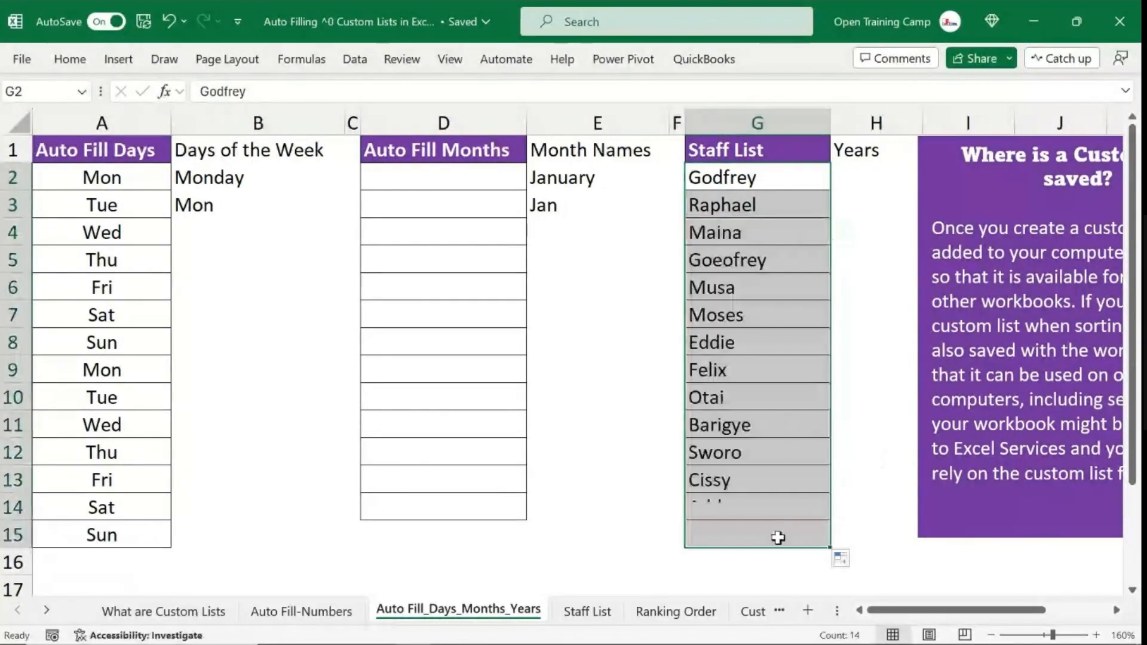
click(633, 456)
click(737, 505)
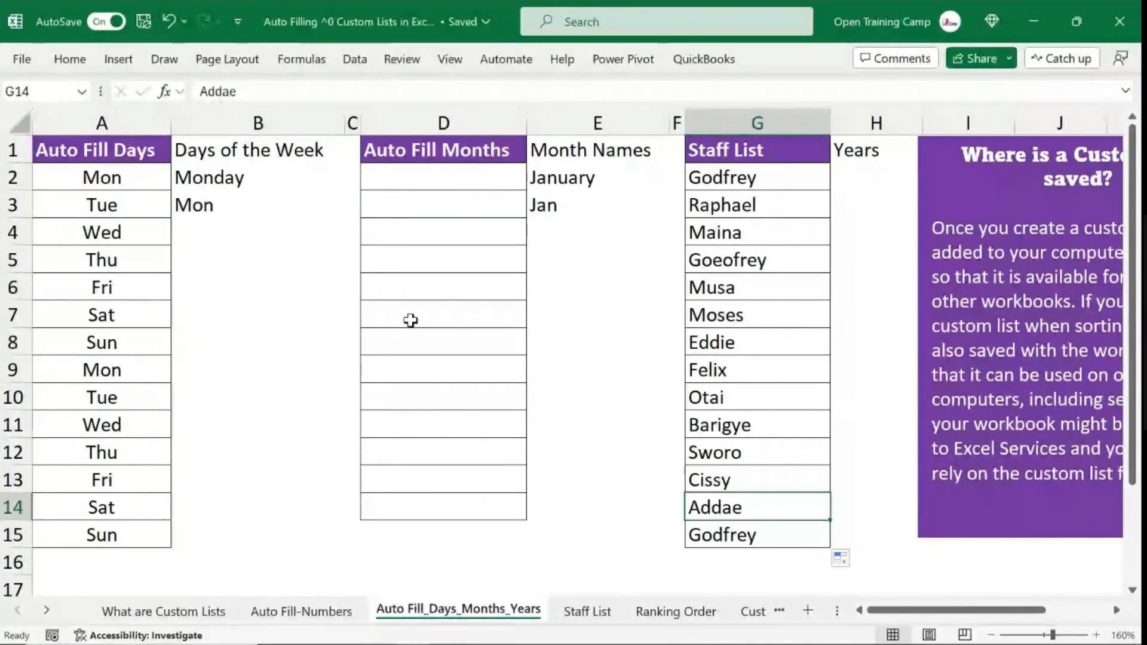
Switch to the Staff List sheet and look through each column of the table from # to Rank.
click(591, 481)
click(583, 611)
click(758, 454)
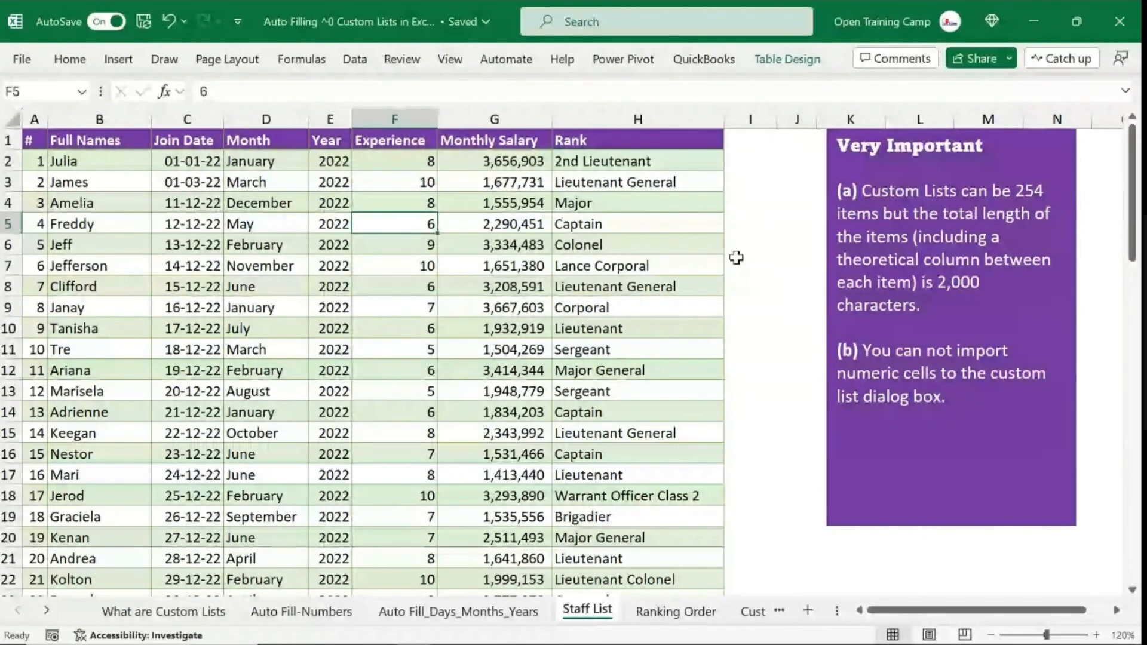
click(34, 119)
click(99, 119)
click(190, 119)
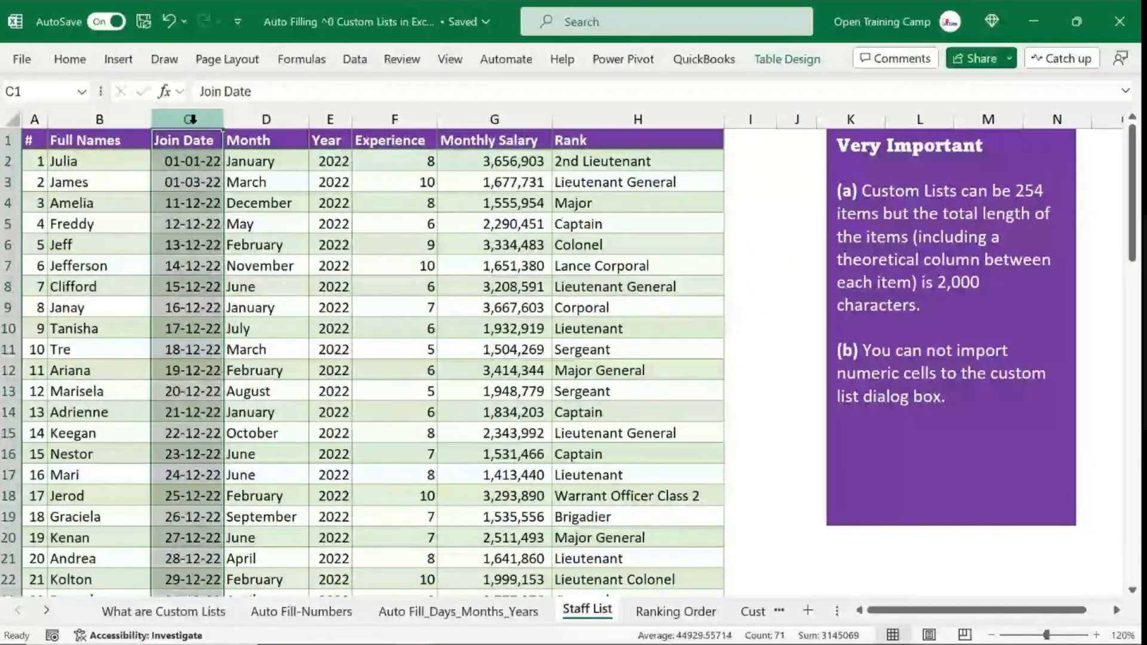
click(266, 119)
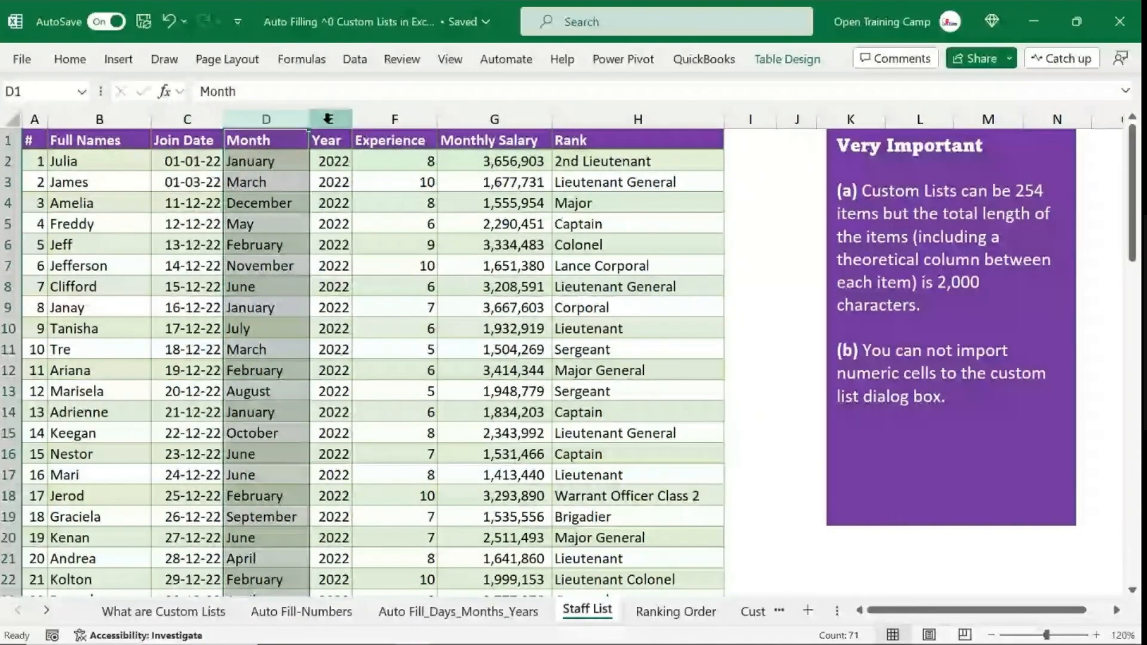
click(329, 118)
click(386, 119)
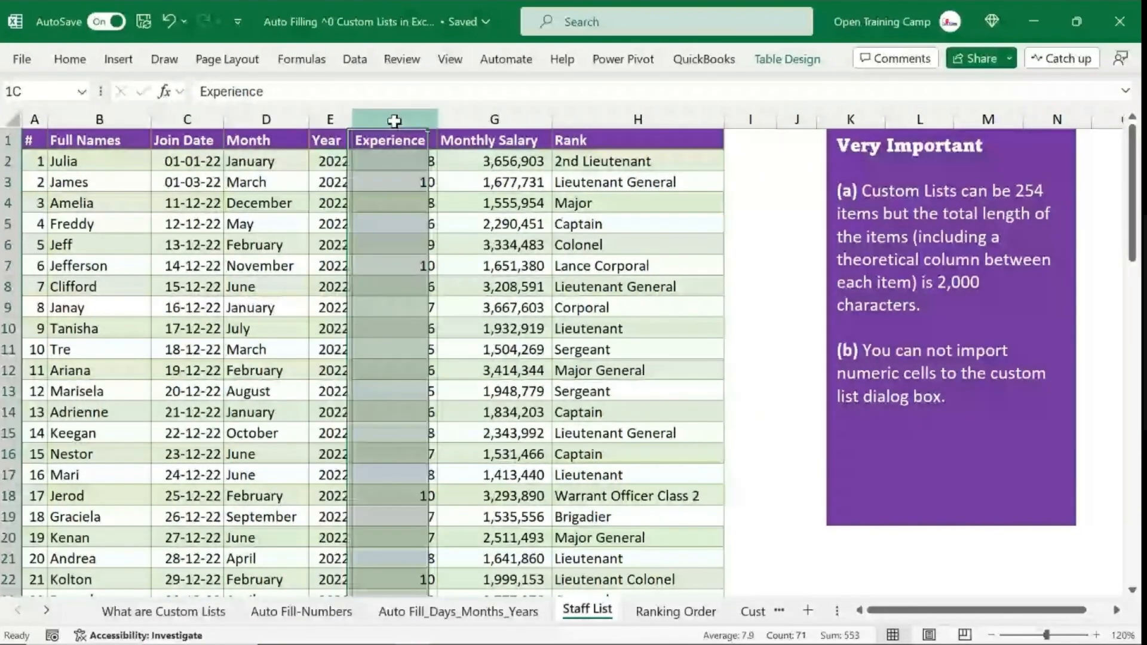
click(508, 119)
click(615, 119)
Look over the staff records, including the rank in H6 and the experience in F4.
click(329, 203)
scroll(500, 295, down, 1)
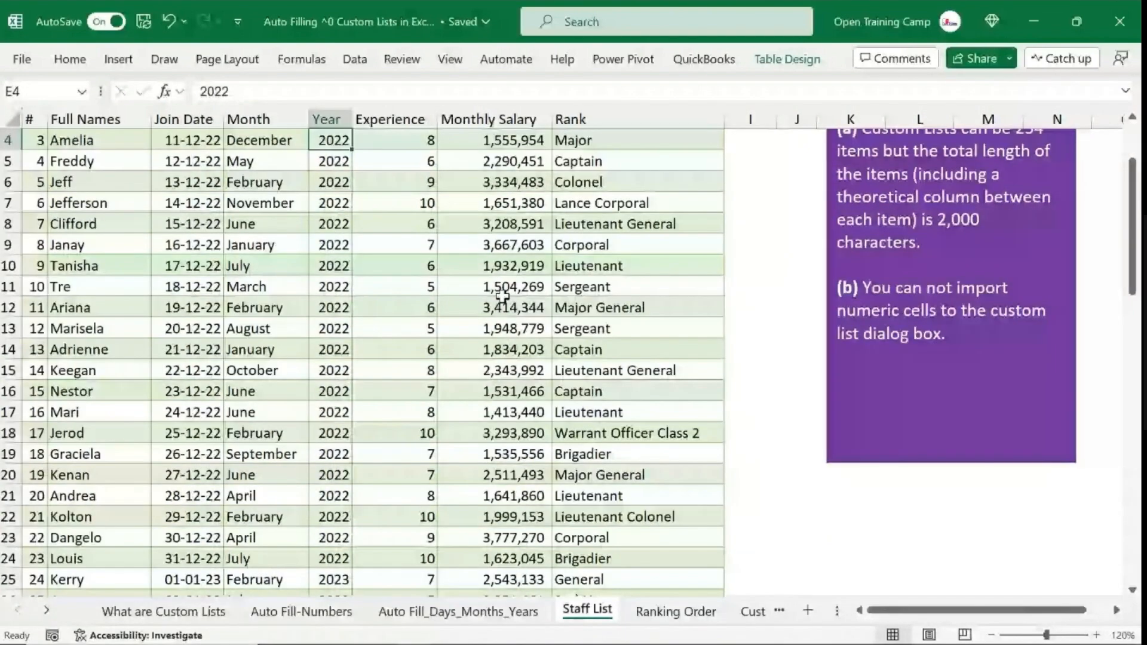
scroll(503, 297, up, 1)
click(597, 246)
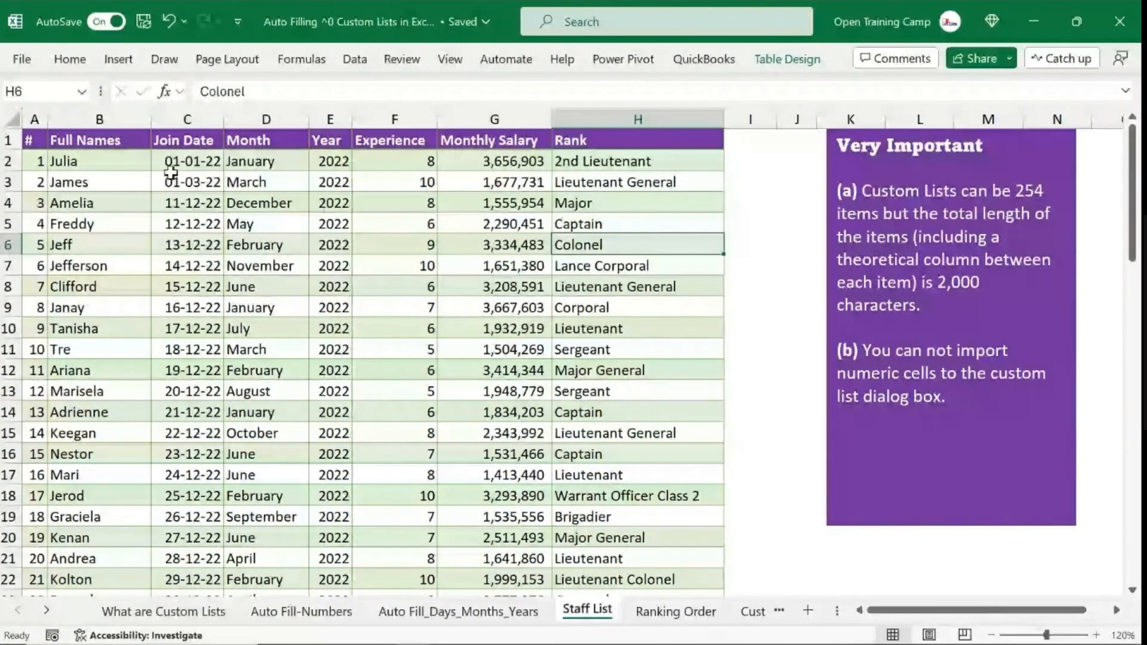
click(358, 203)
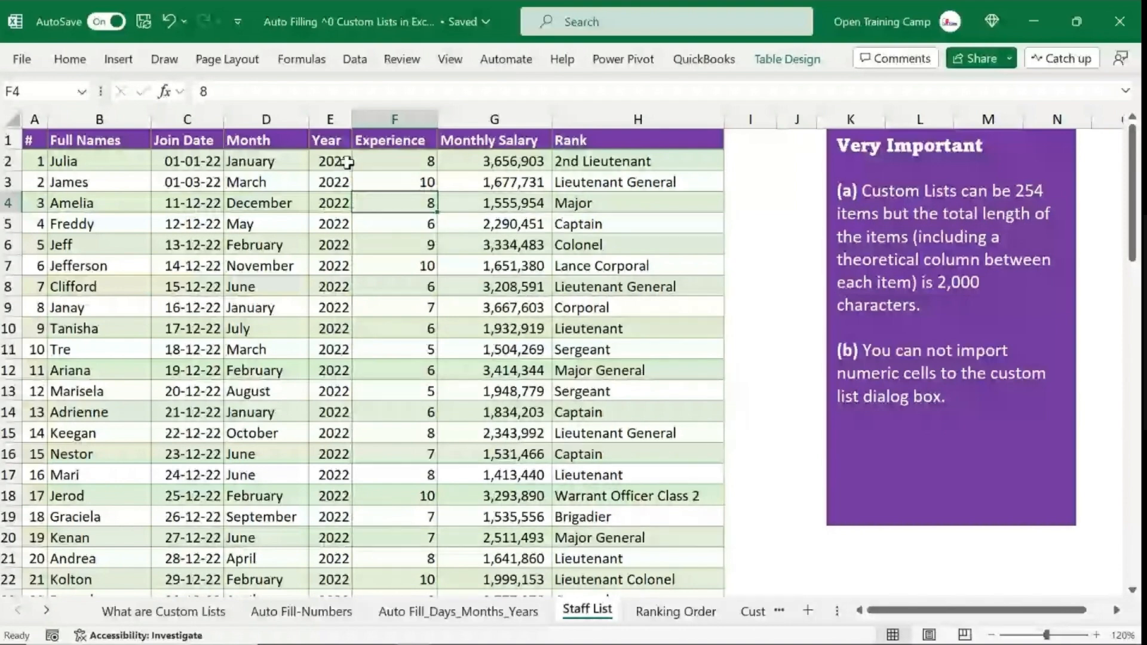
Examine the order of the military ranks on the Ranking Order sheet and compare it with the Staff List sheet.
click(674, 610)
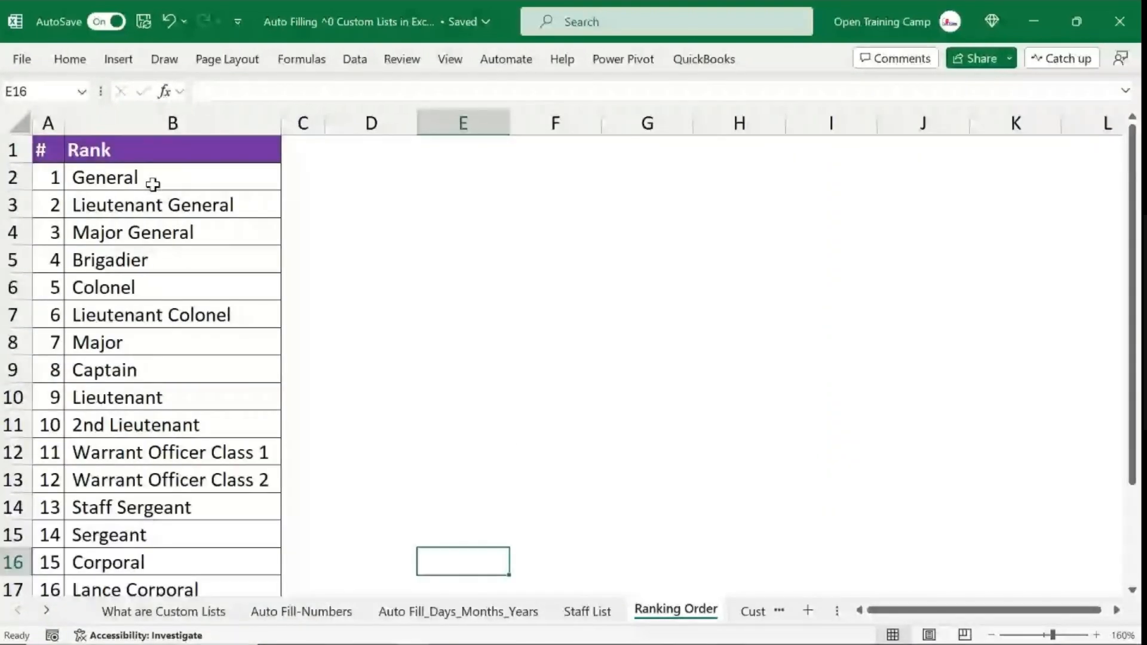
click(153, 183)
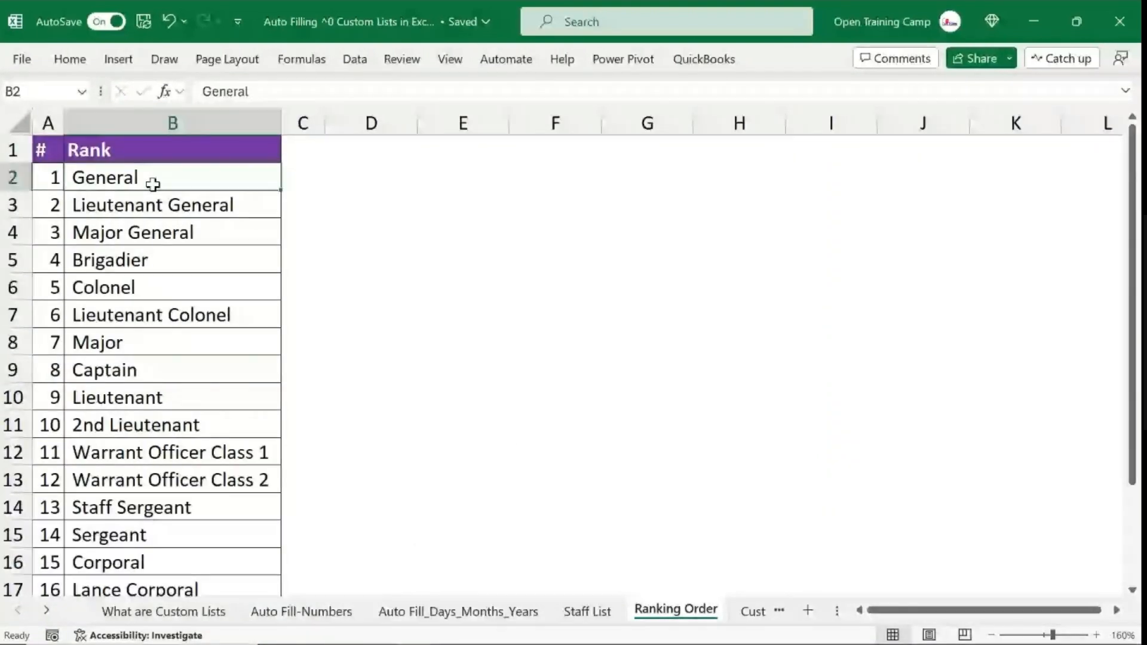
click(140, 215)
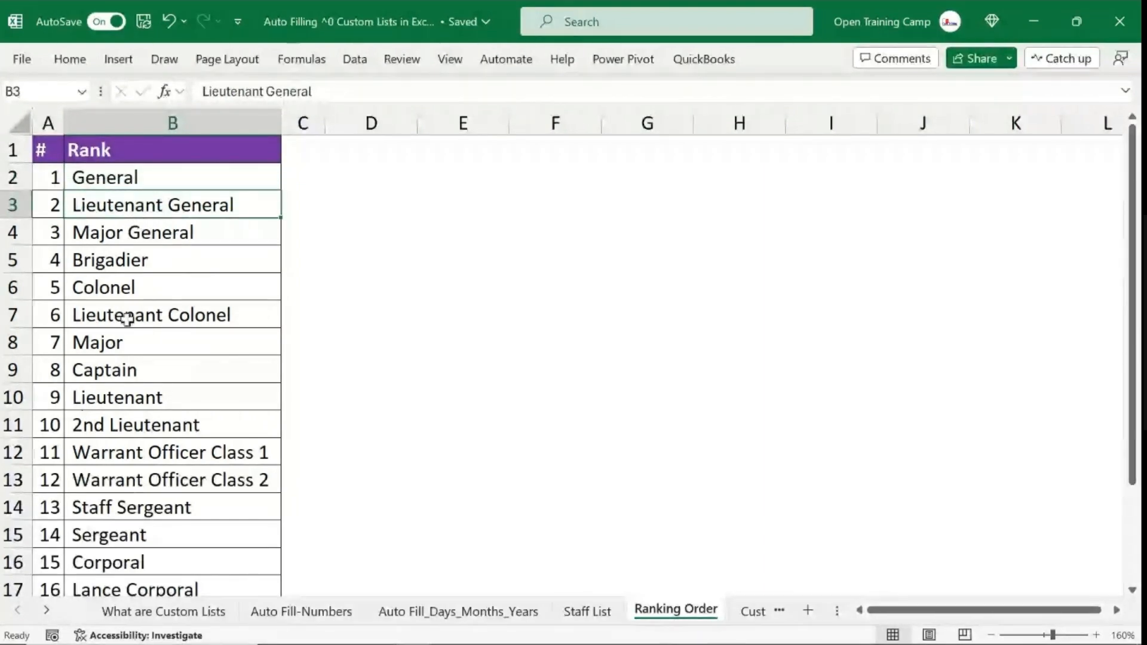
drag(47, 122, 174, 120)
click(157, 222)
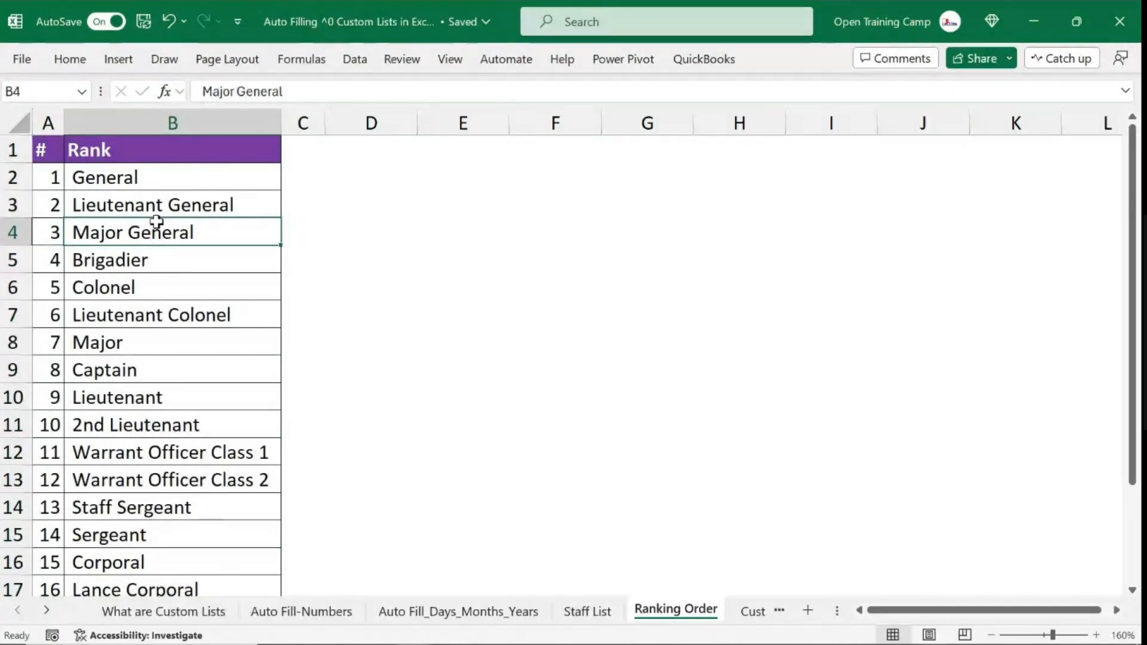
click(461, 223)
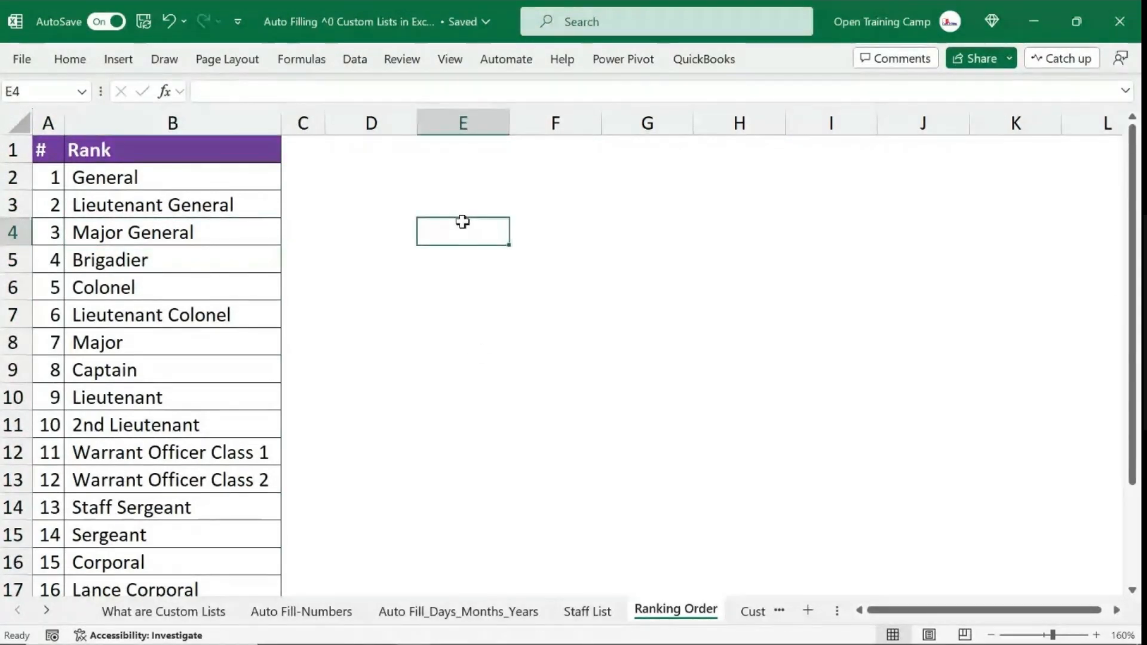
click(586, 610)
click(662, 608)
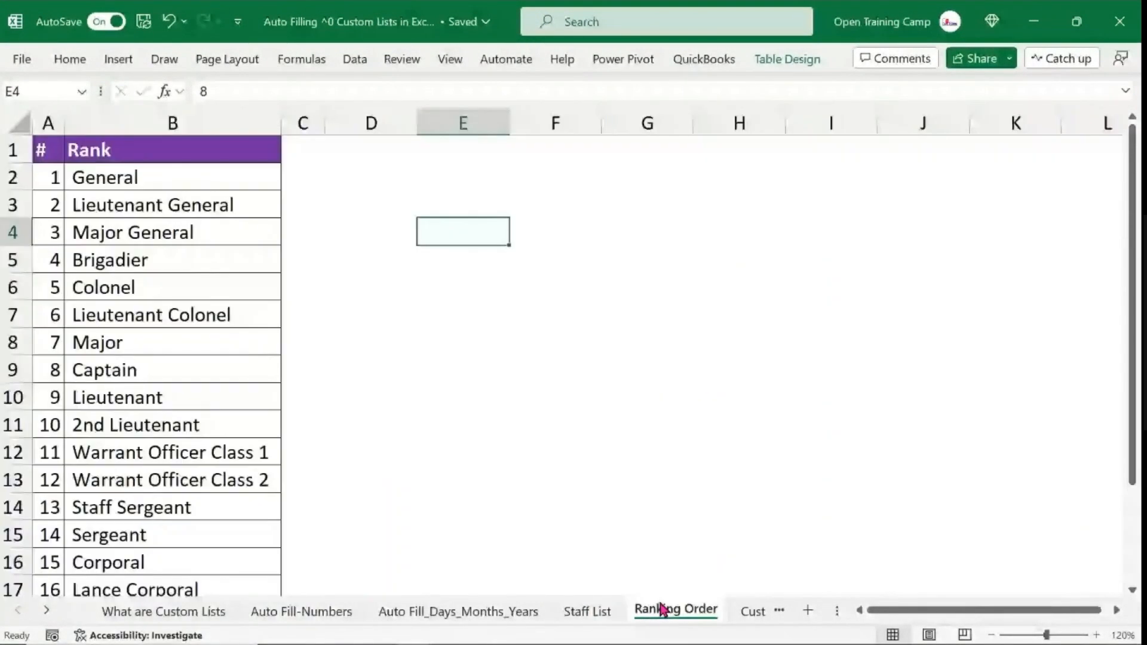
click(159, 231)
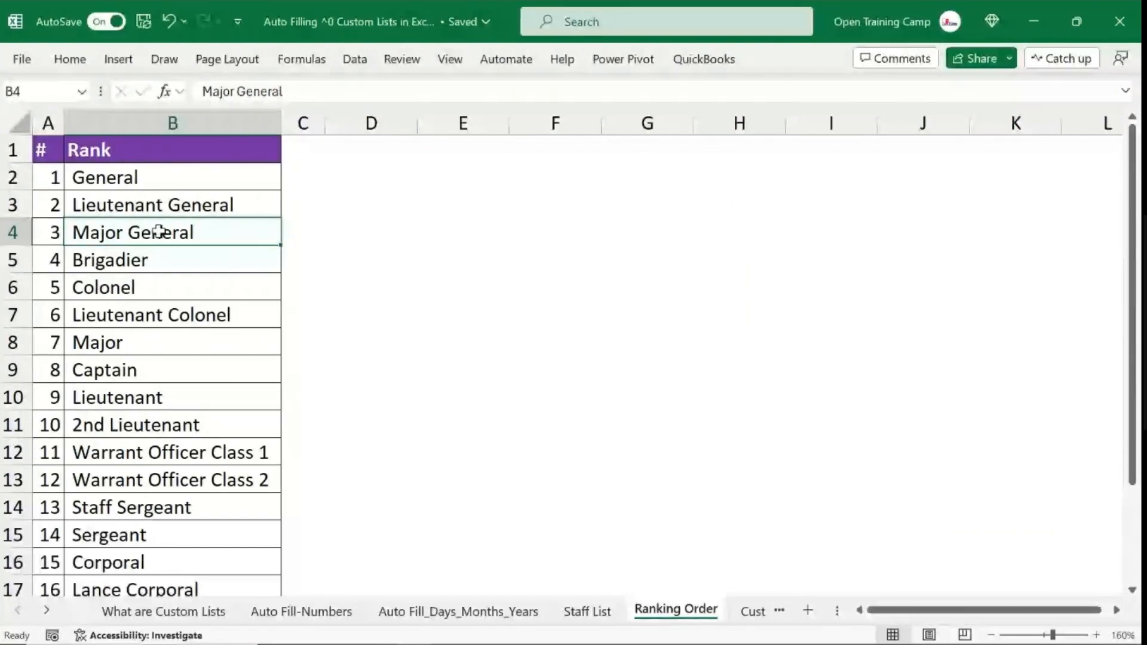
From the Staff List sheet, open the Custom Lists editor in the General section of Excel's advanced options.
click(21, 59)
click(42, 568)
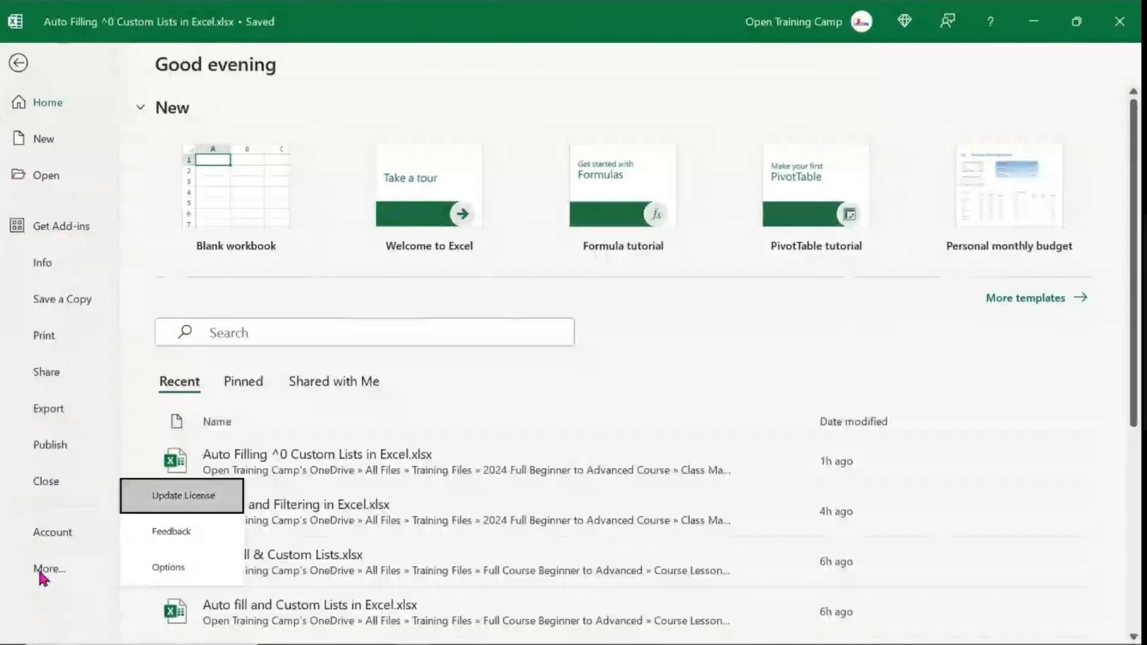
click(149, 565)
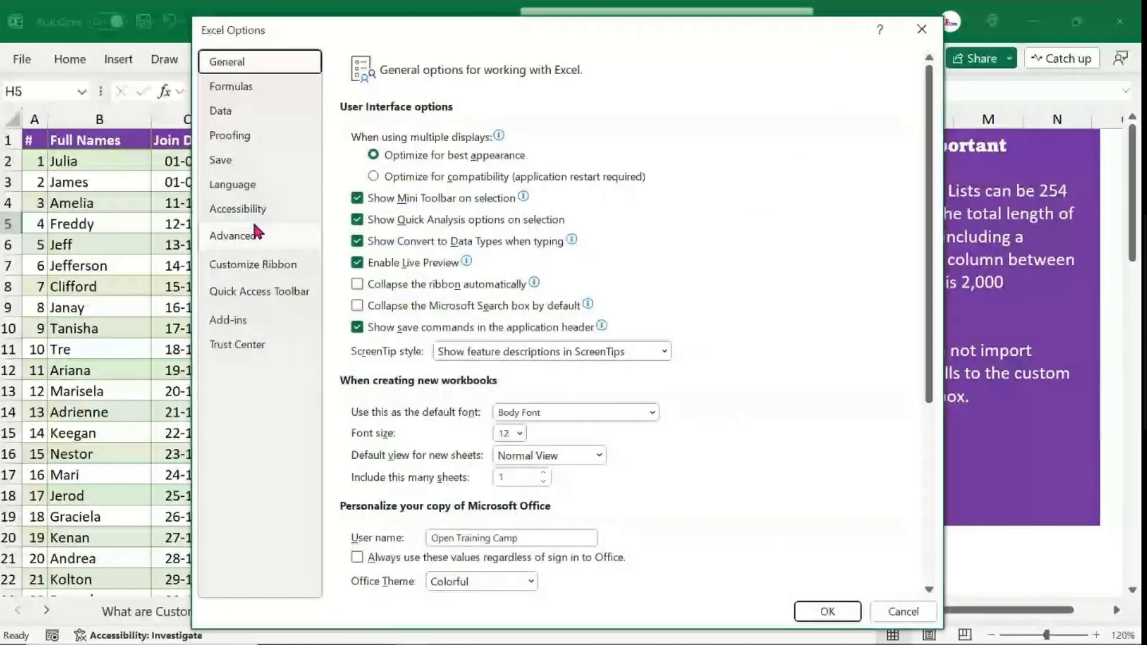
click(254, 227)
scroll(570, 248, down, 15)
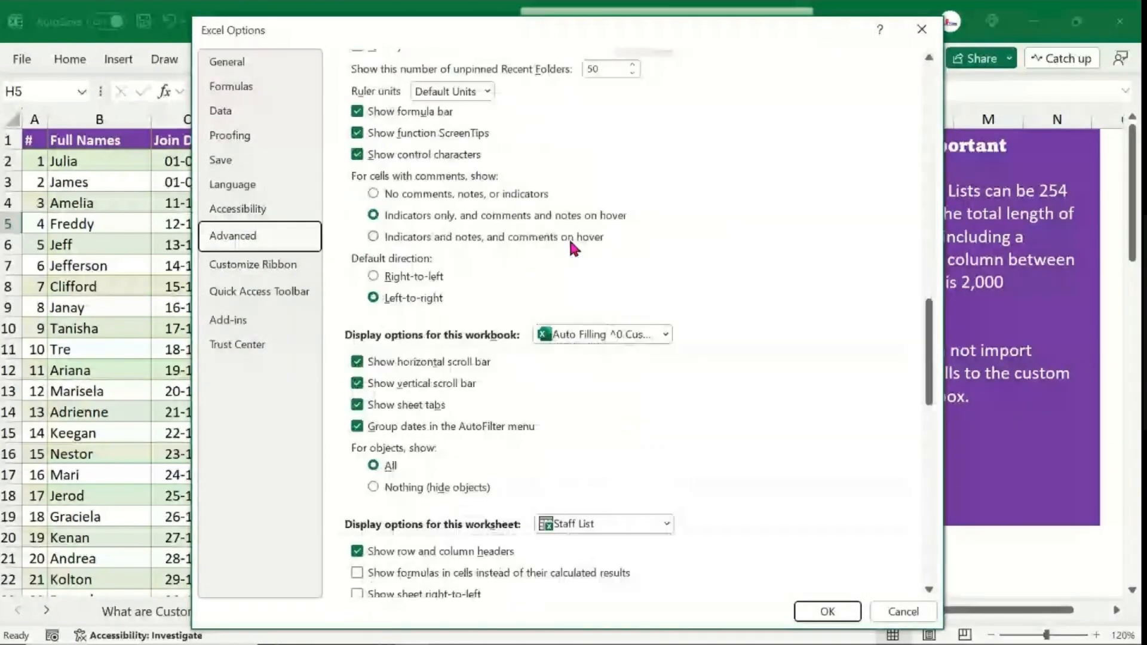
scroll(570, 248, down, 10)
scroll(568, 238, down, 10)
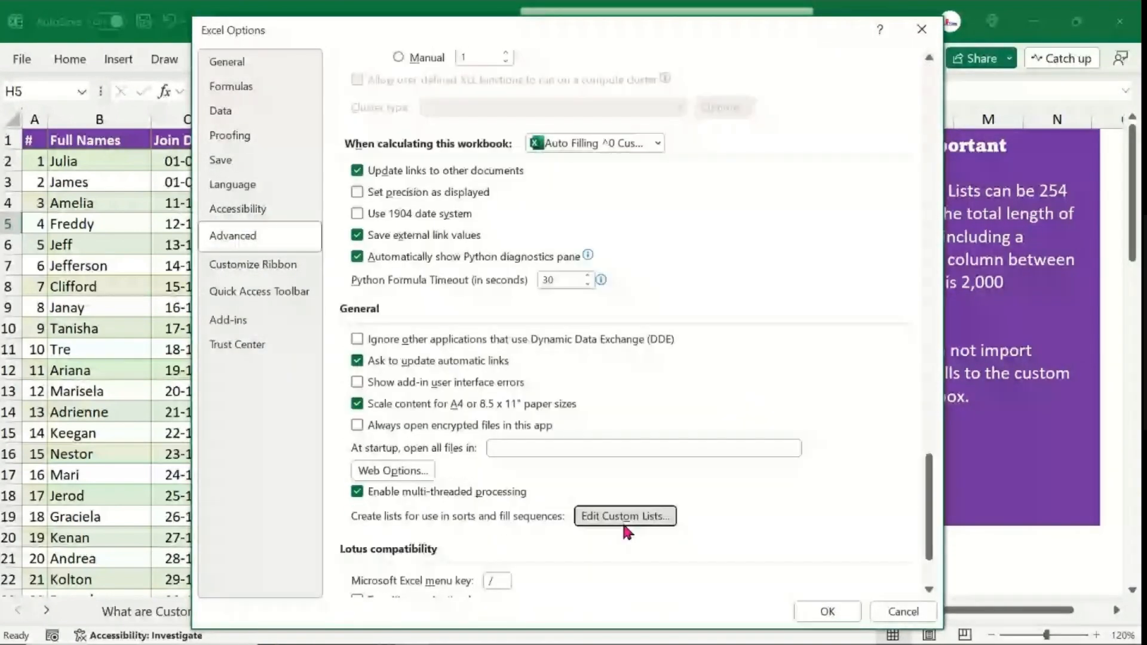
click(622, 518)
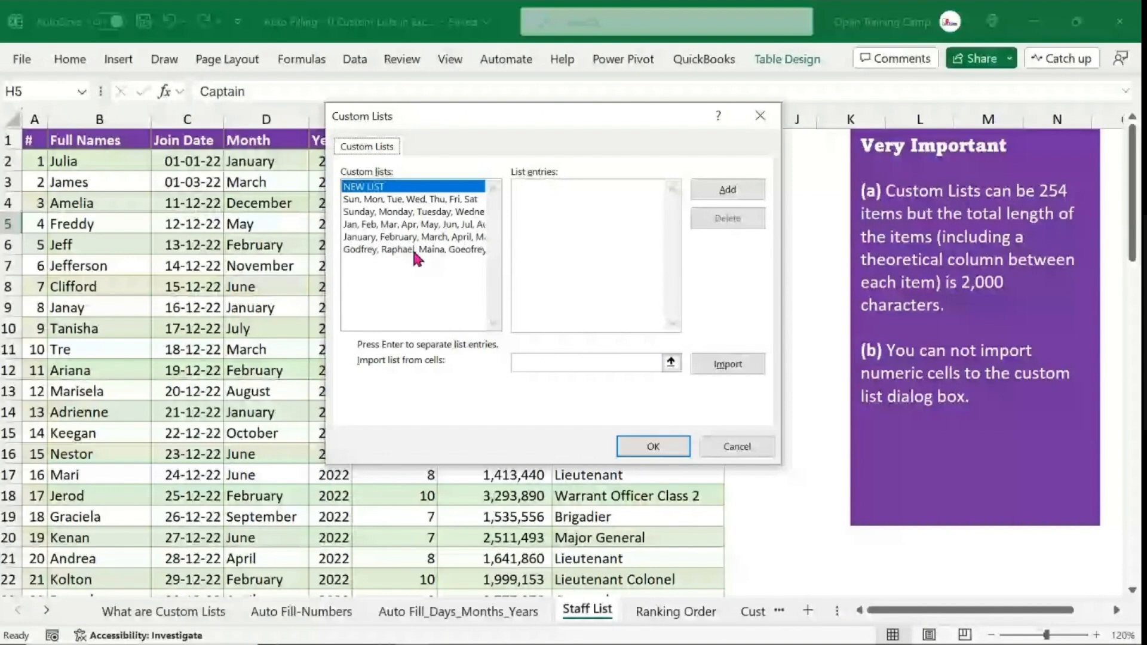
drag(520, 116, 526, 103)
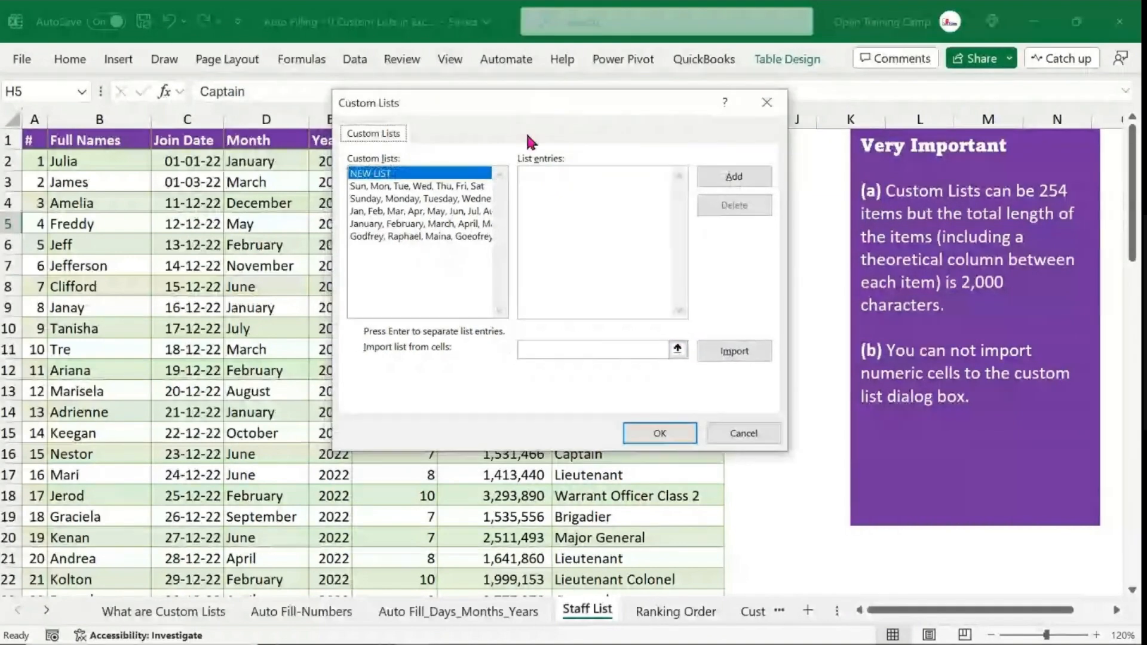
click(552, 195)
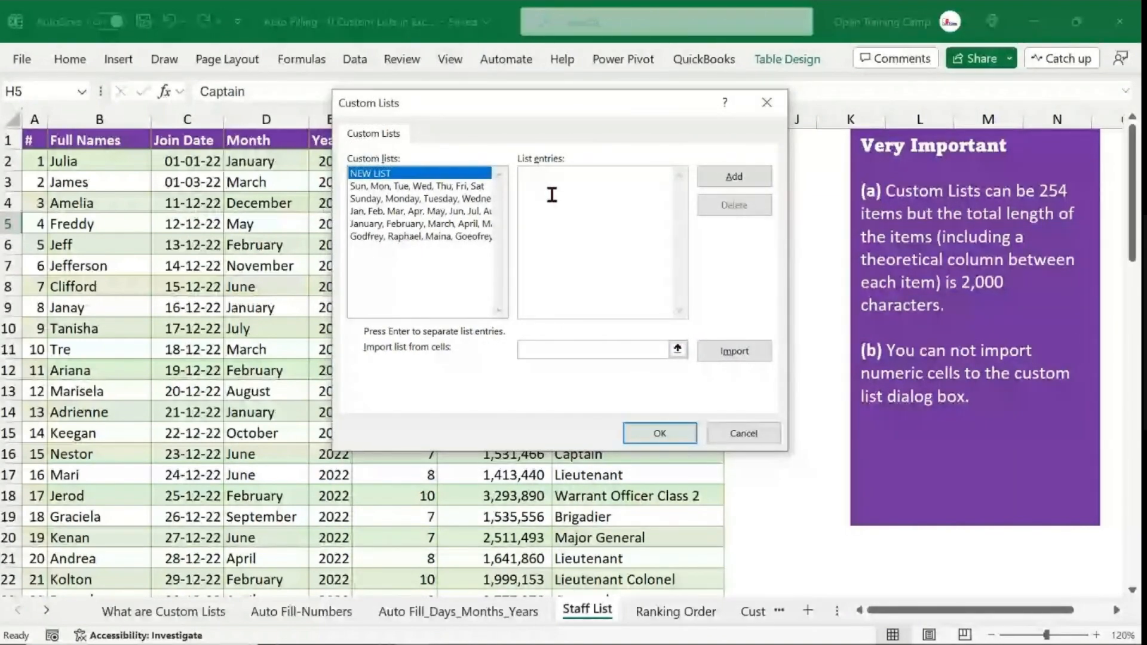
text(General)
key(Return)
text(Leutnatn)
drag(563, 191, 506, 174)
key(BackSpace)
Import the ranks in B2:B17 of the Ranking Order sheet as a new custom list.
click(677, 349)
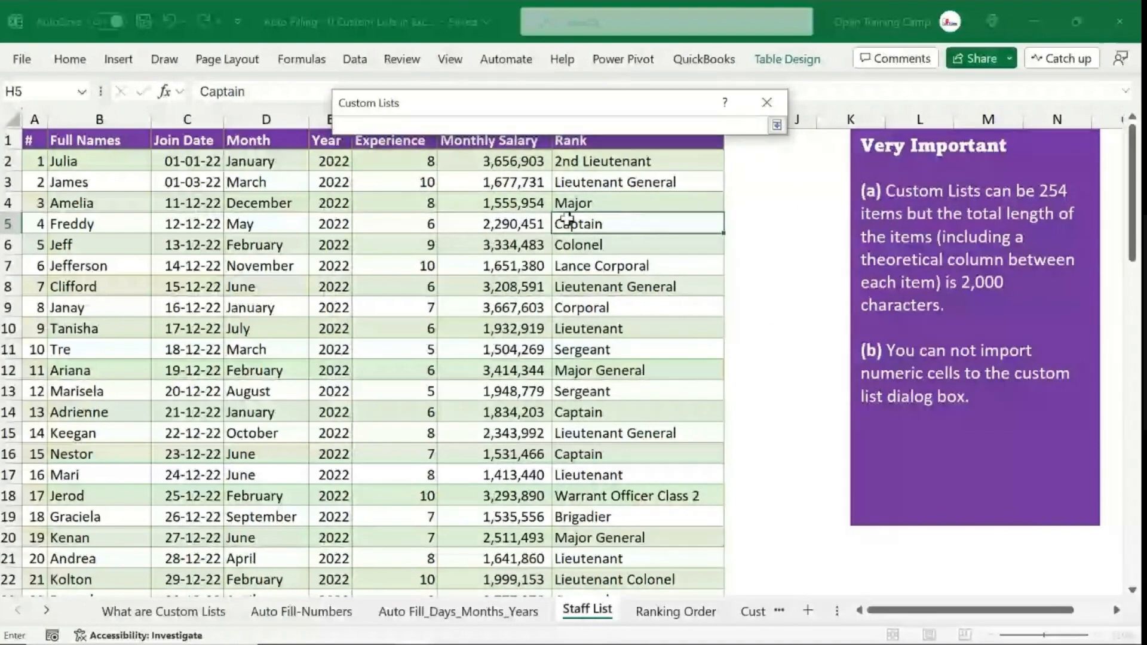
click(651, 612)
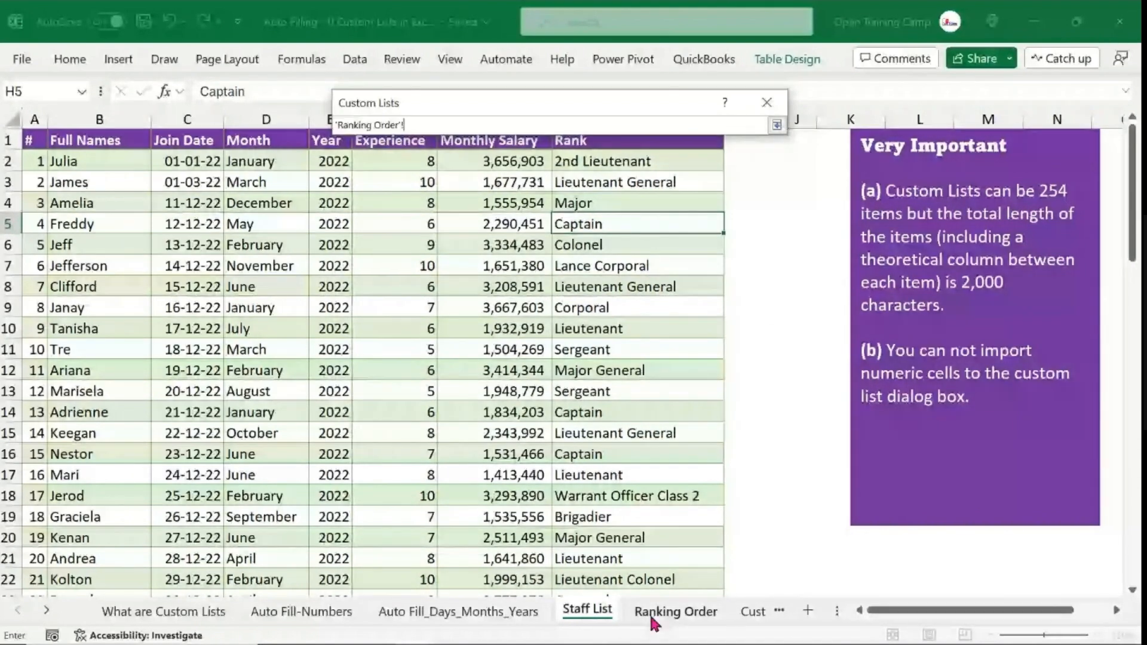
drag(173, 177, 195, 382)
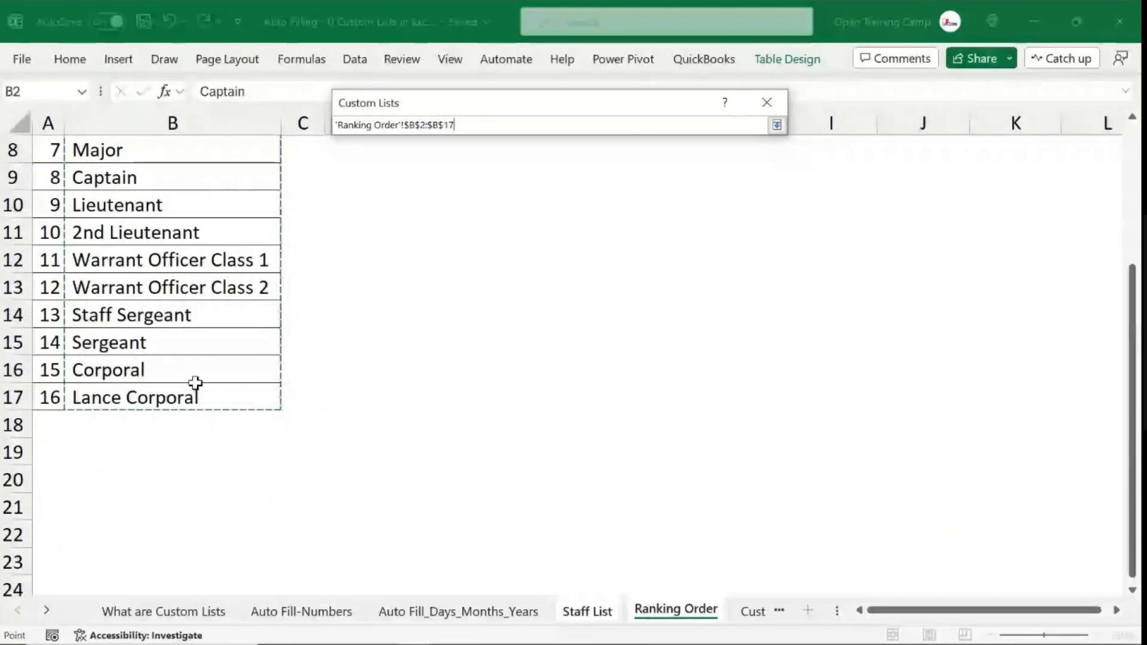
click(776, 124)
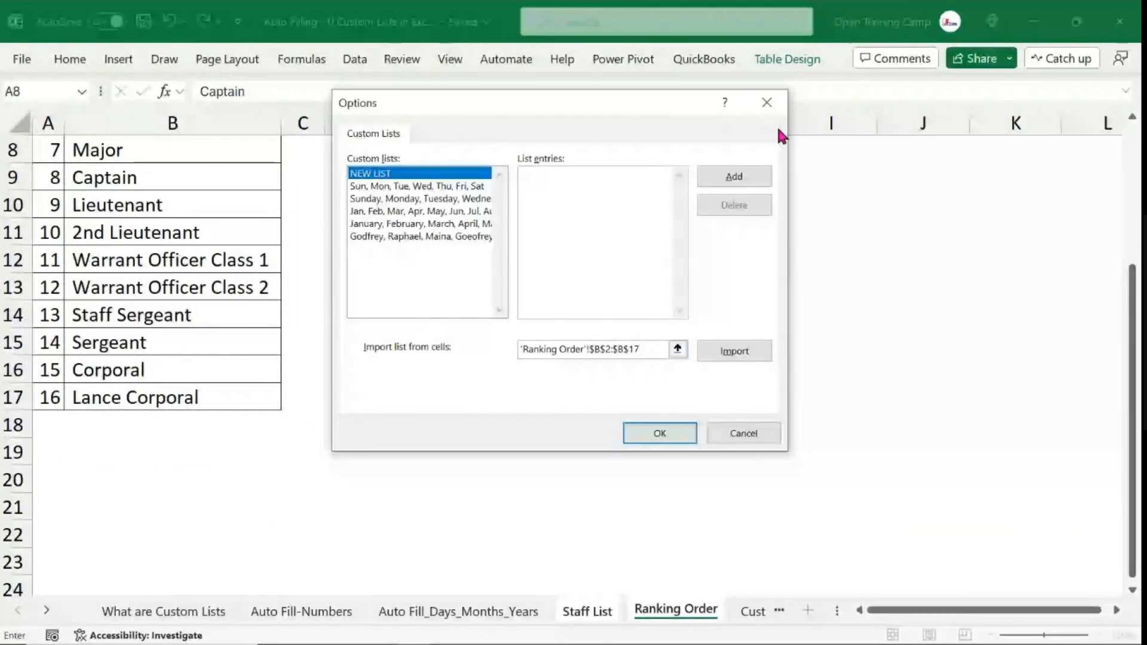
click(736, 349)
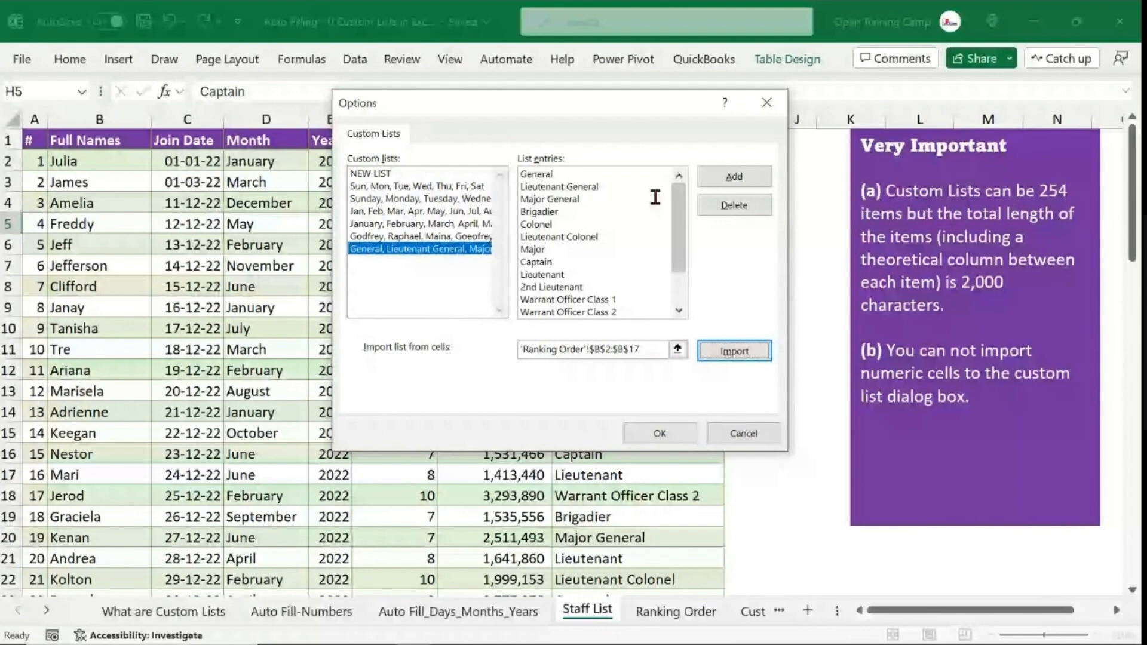
Review the imported rank entries, add the list and accept both option dialogs.
drag(678, 197, 671, 173)
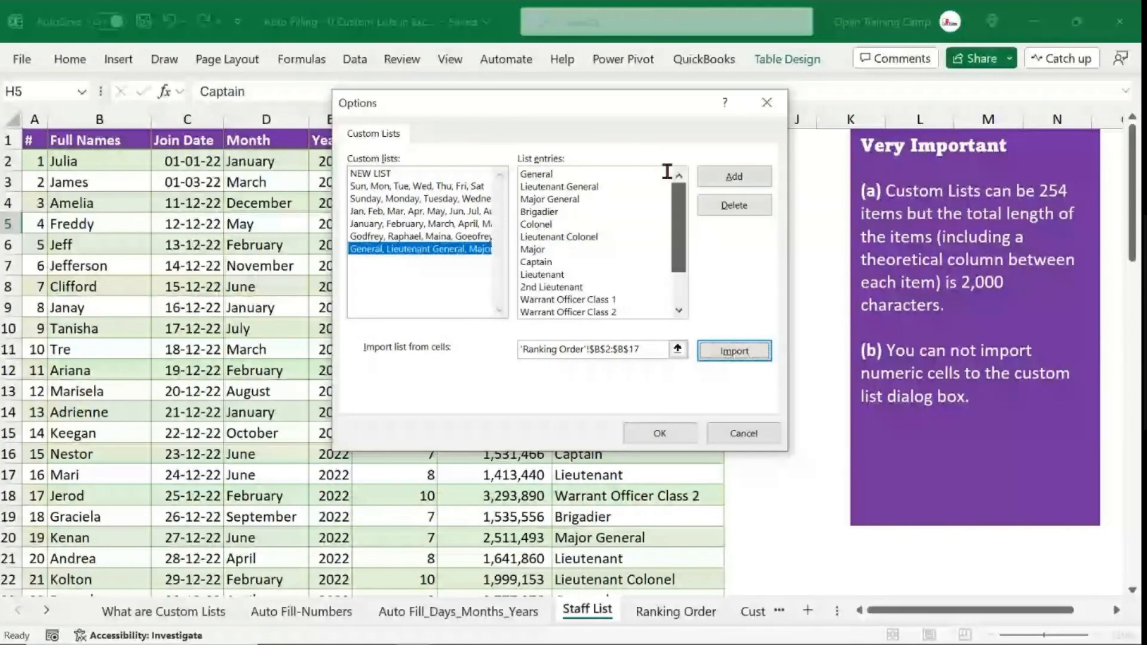
click(728, 180)
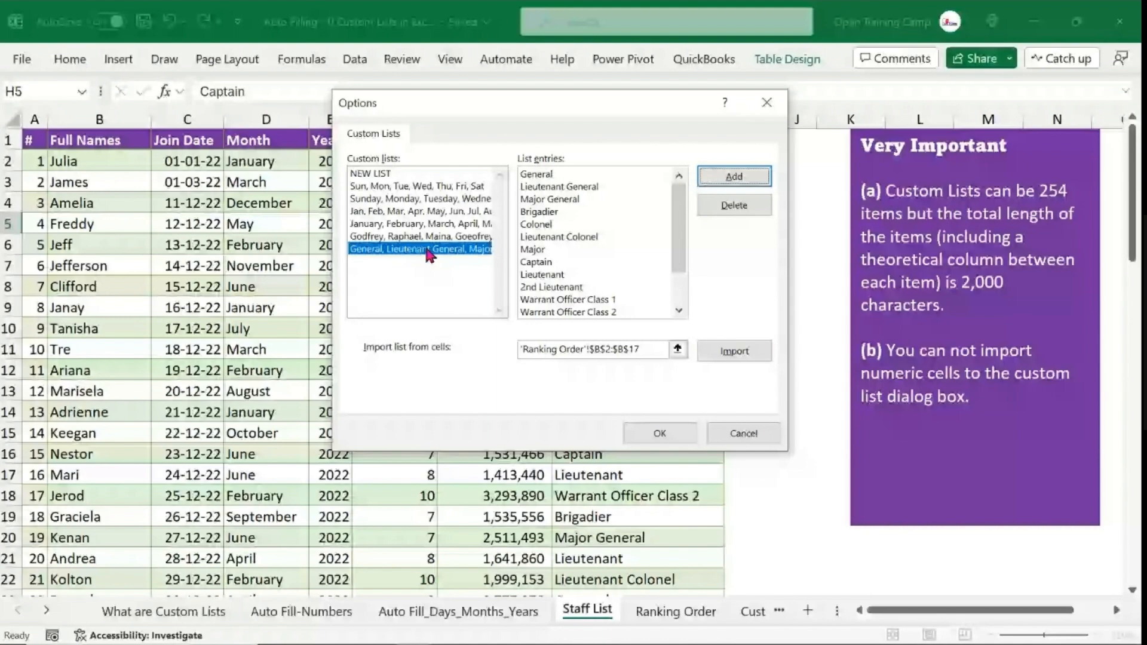
click(660, 433)
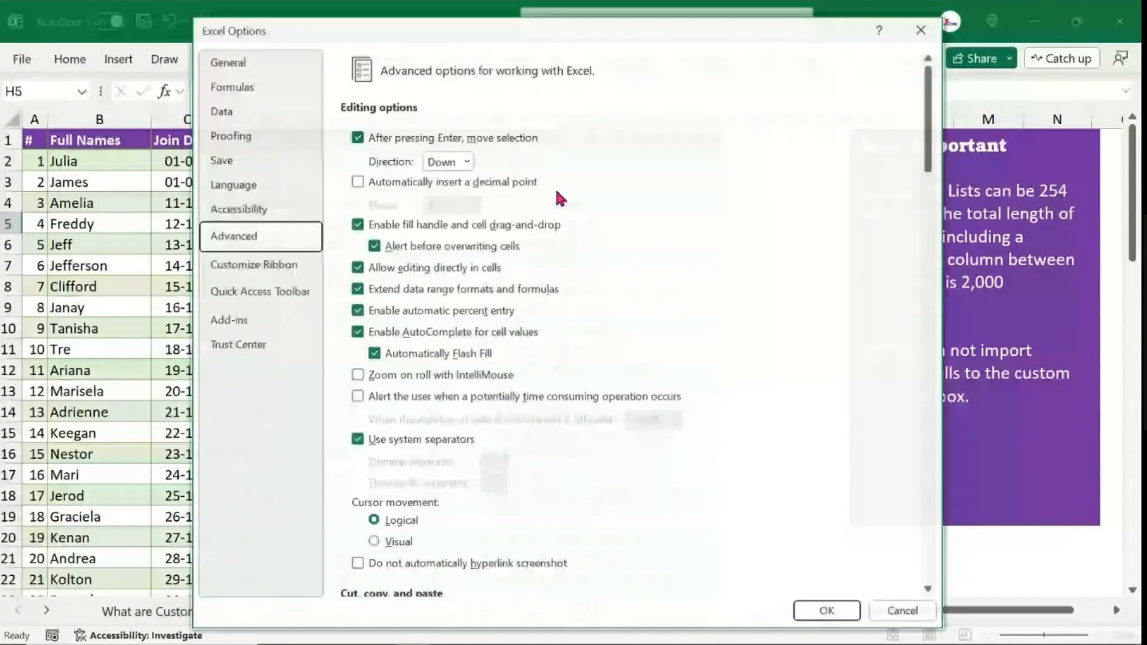
click(825, 611)
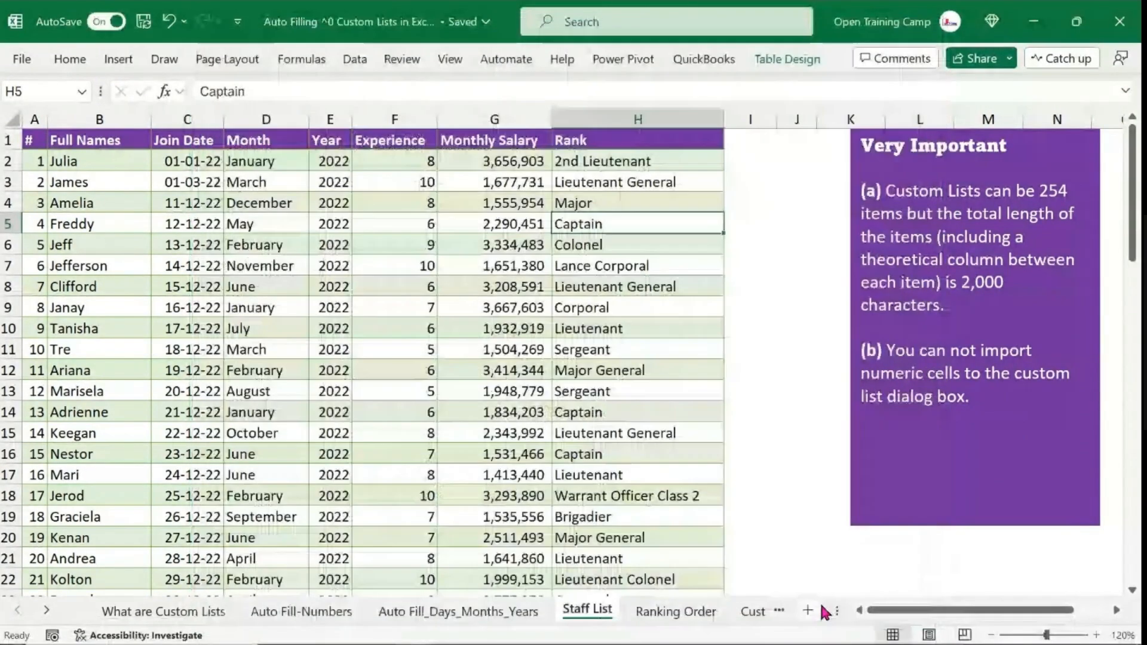
Open a custom sort for the Staff List table and choose Rank as the column to sort by.
click(669, 349)
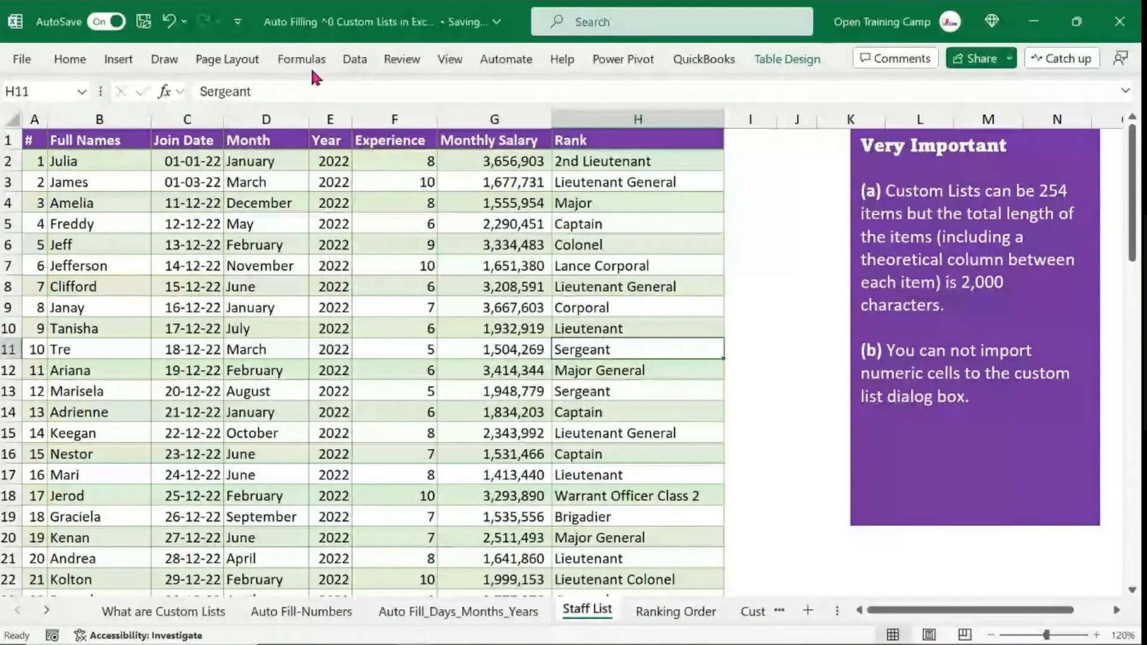
click(613, 228)
right_click(613, 228)
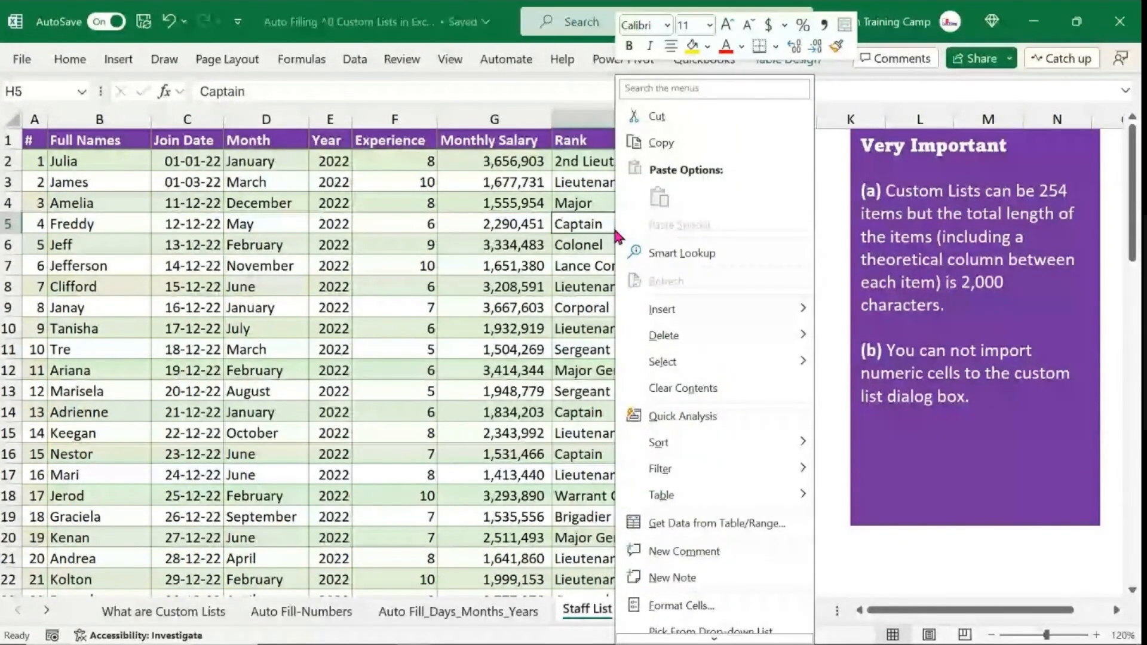
mouse_move(705, 442)
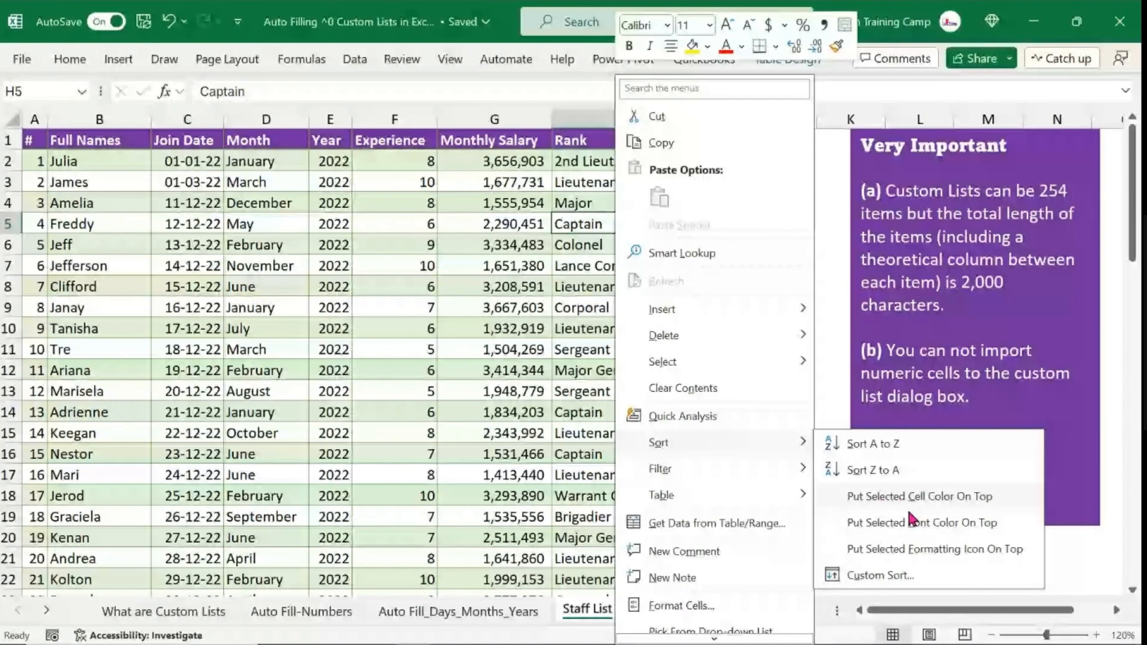
click(876, 576)
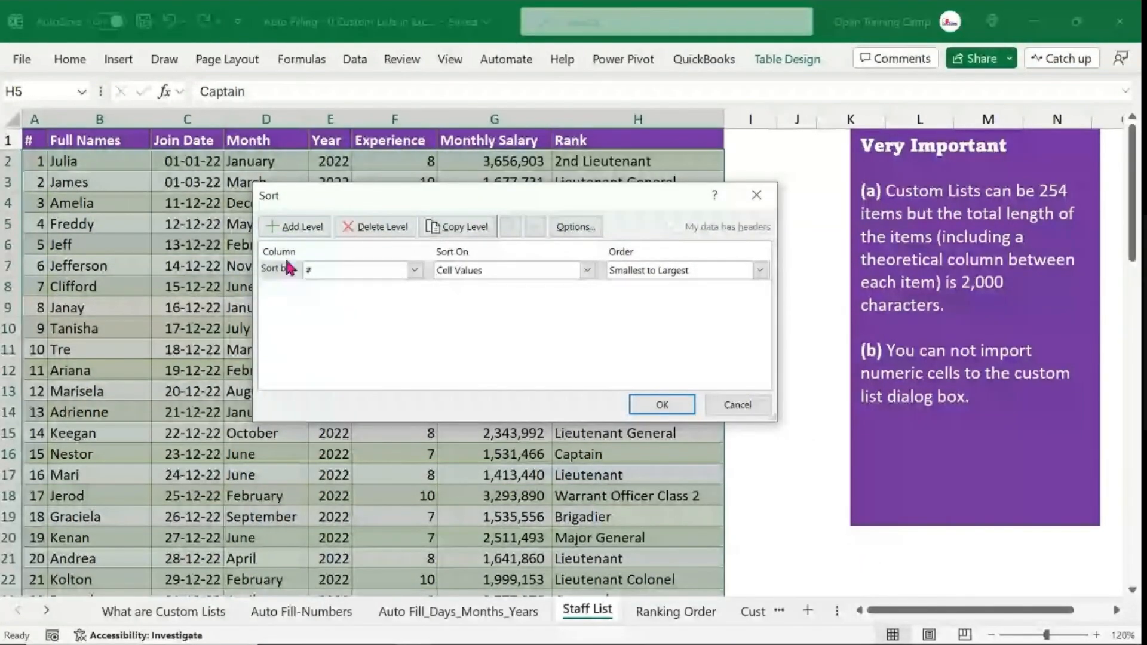
click(416, 272)
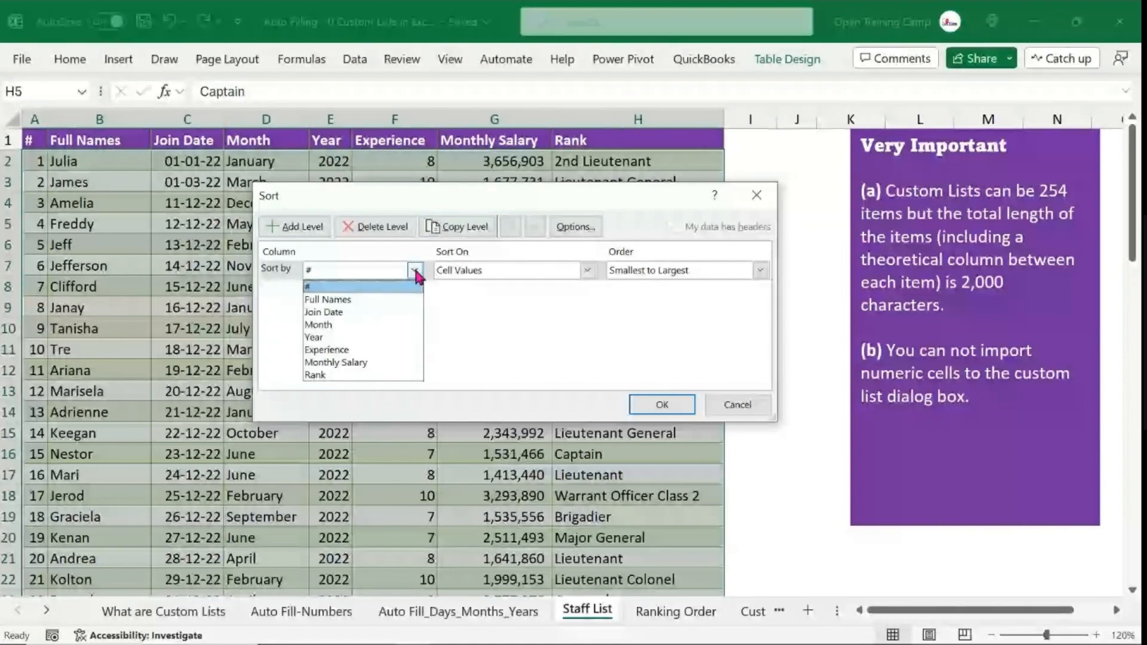
click(314, 374)
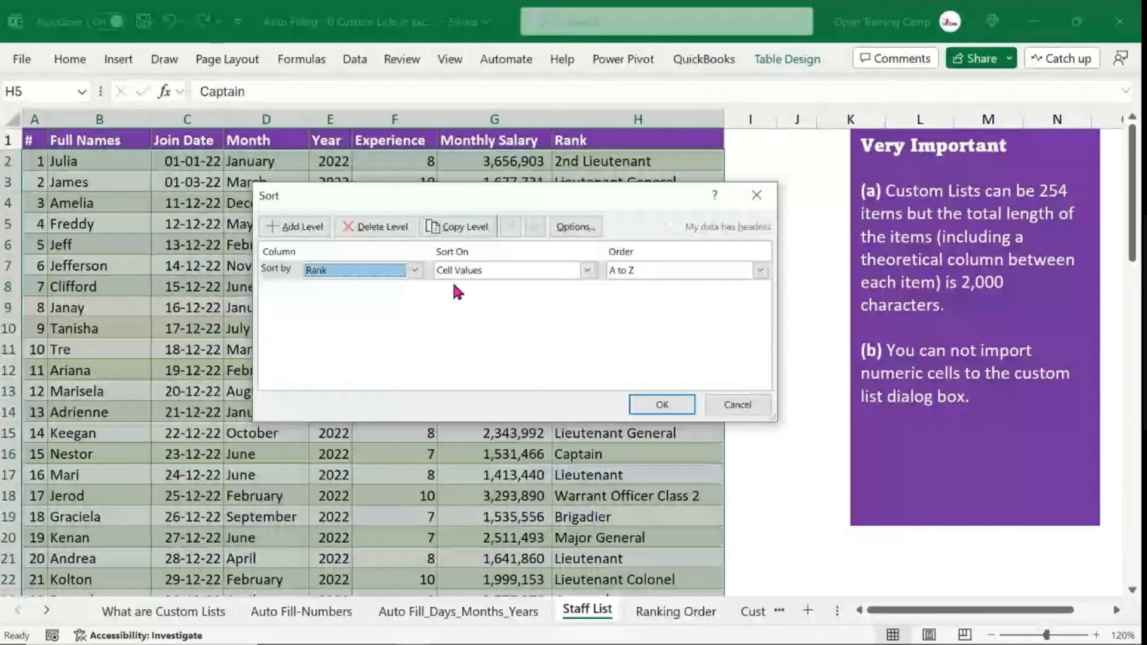
Set the sort order to the custom list starting with General, Lieutenant General, Major General and apply the sort.
click(760, 270)
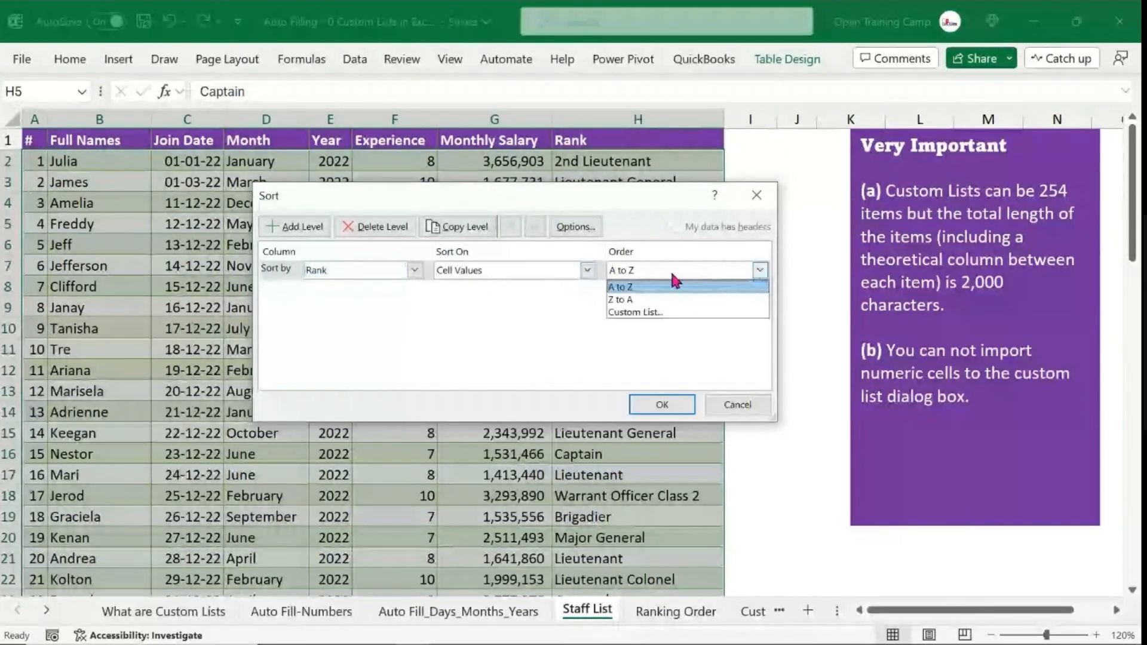
click(642, 316)
click(370, 249)
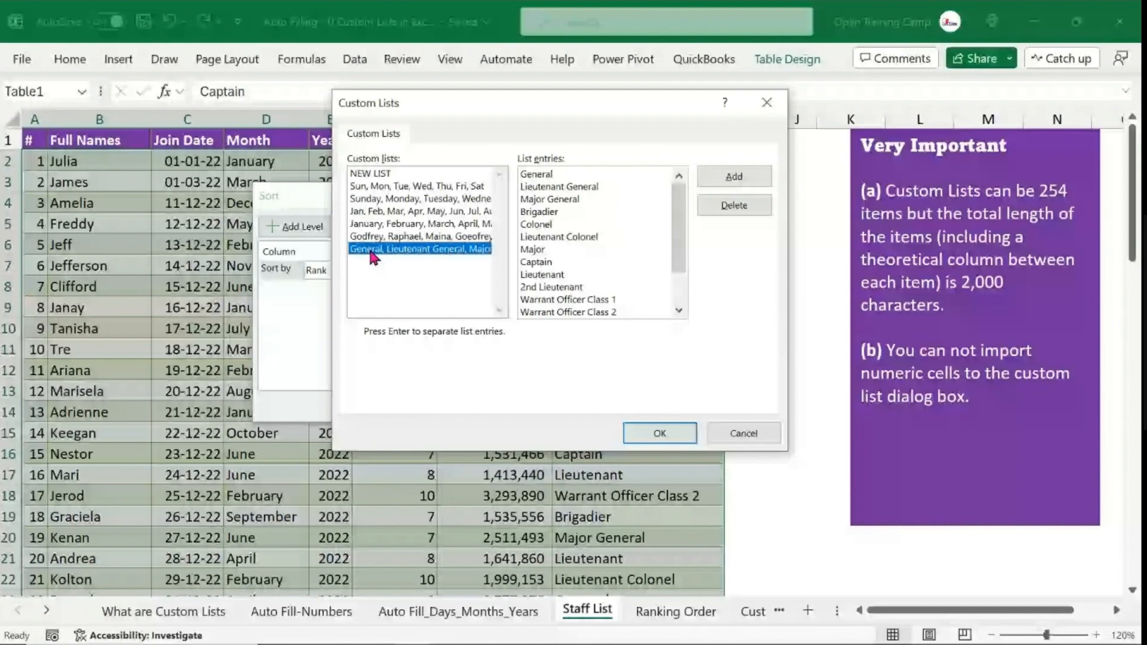
click(668, 439)
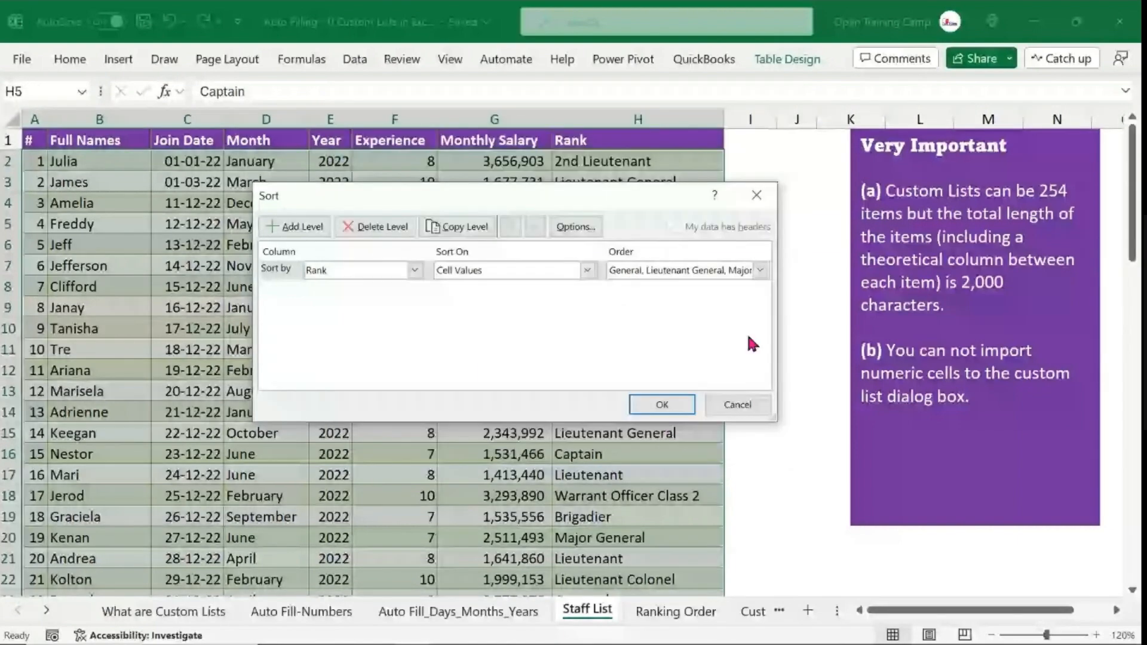
click(655, 407)
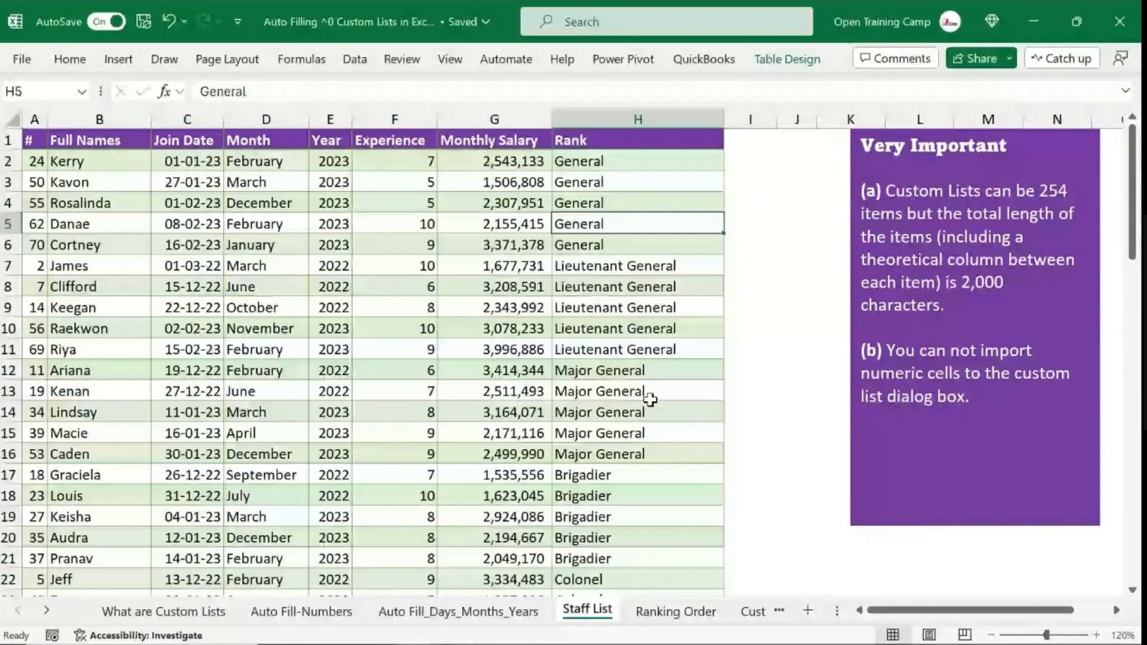
Examine the Rank column of the sorted Staff List table from the highest rank downward.
click(110, 225)
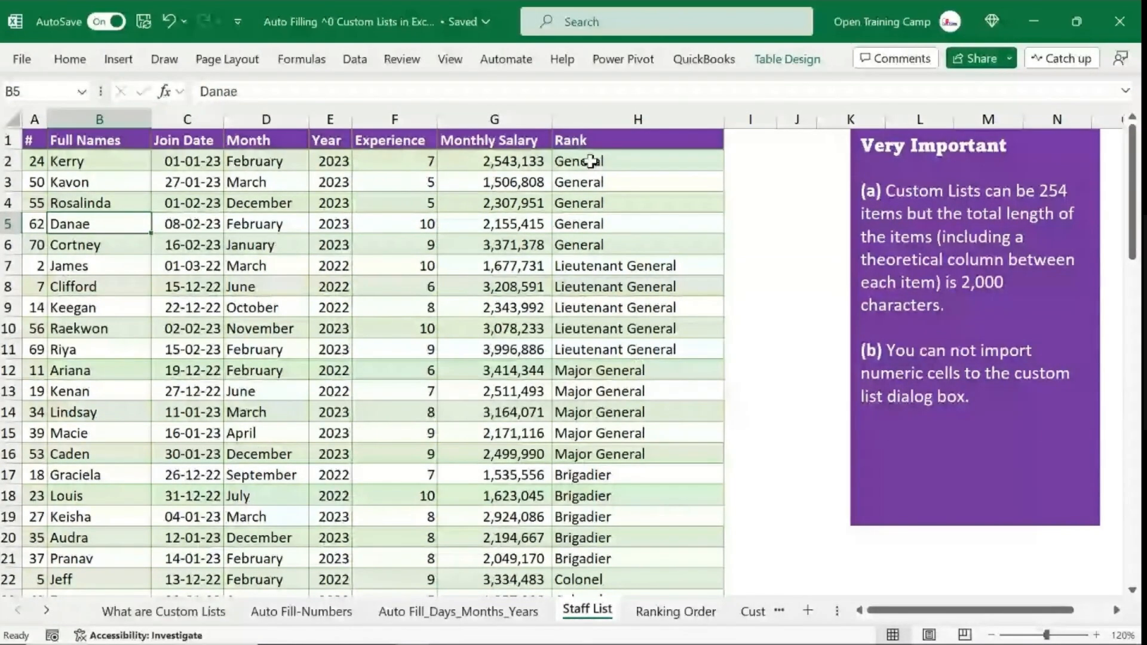
drag(590, 161, 590, 452)
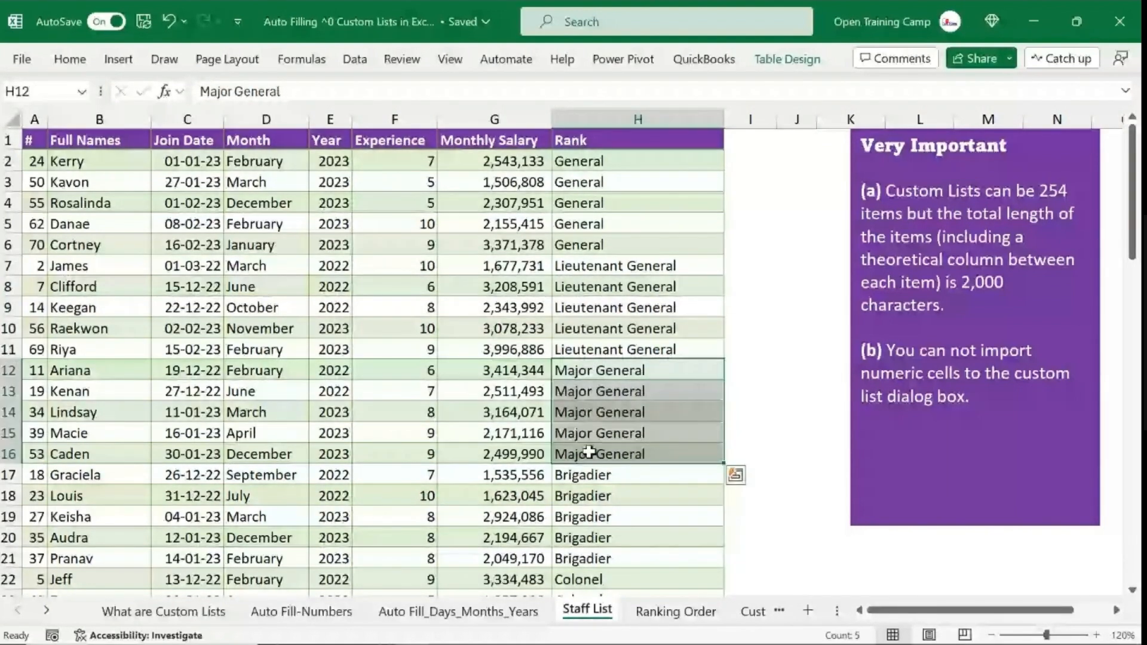
scroll(591, 439, down, 8)
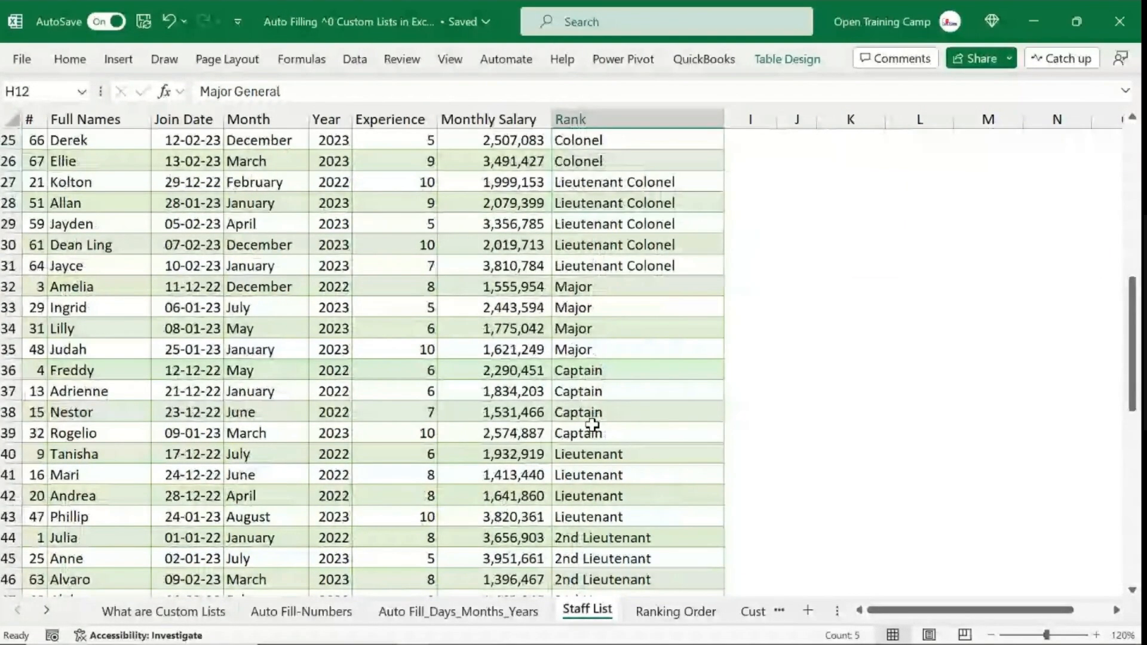